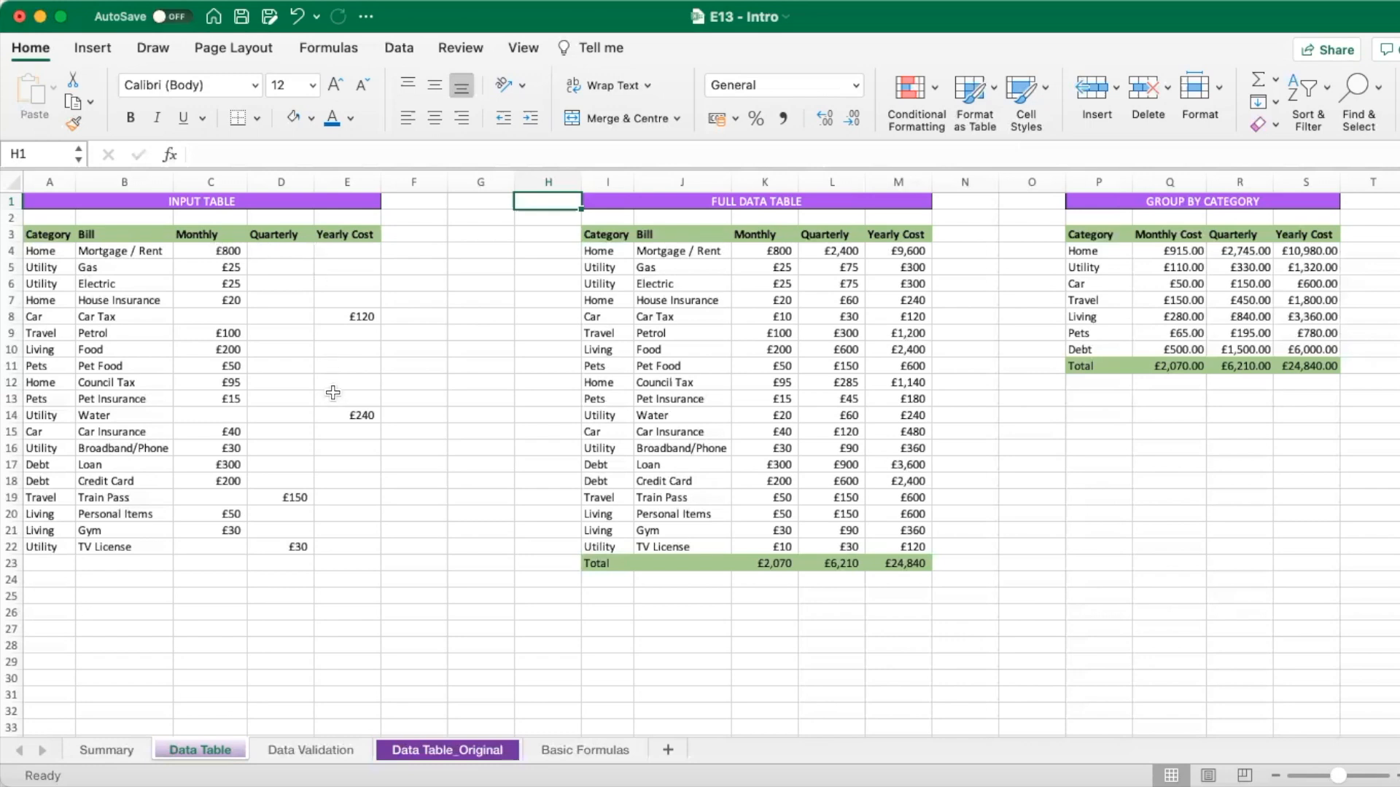
- On the Data Table_Original sheet, clear the Monthly, Quarterly and Yearly Cost values in K3:M21
left_click(489, 747)
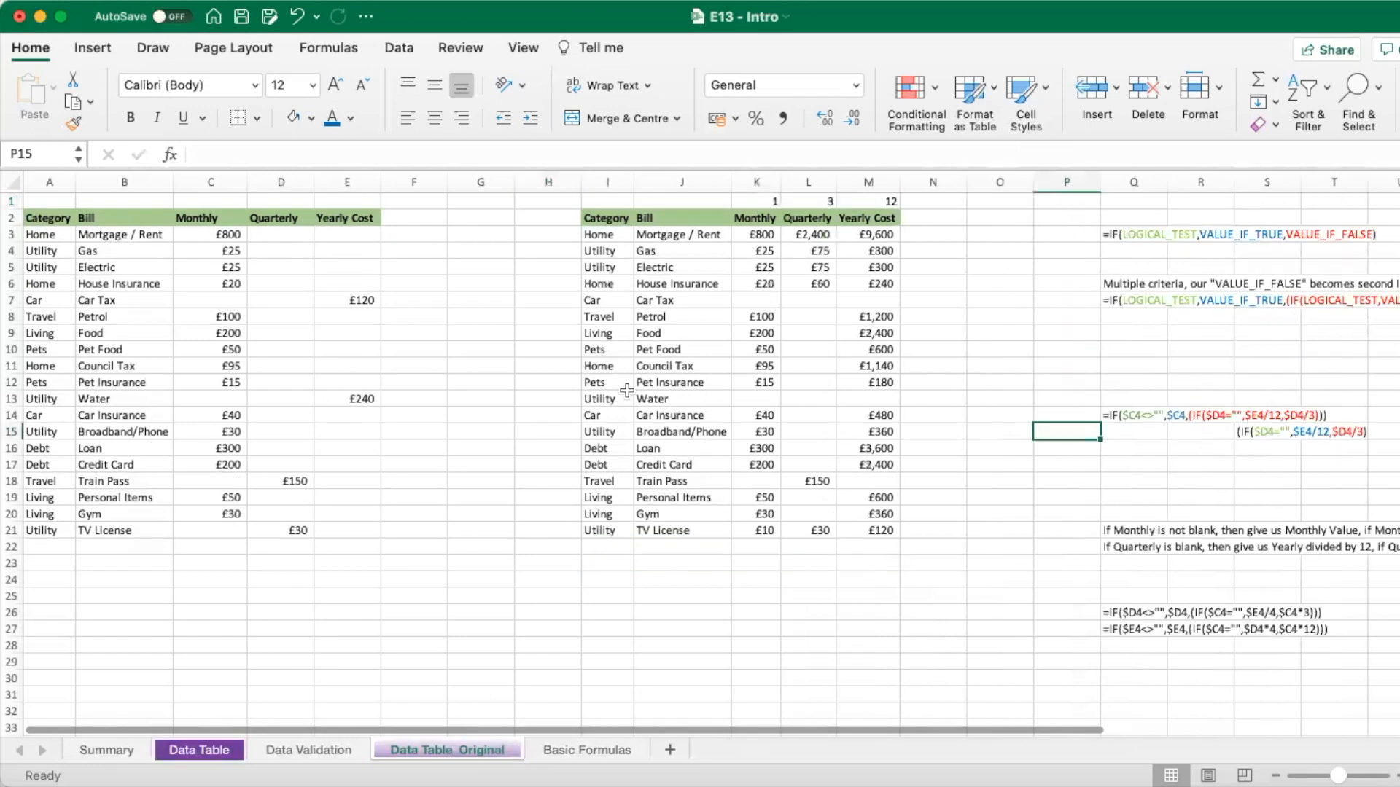
left_click(858, 235)
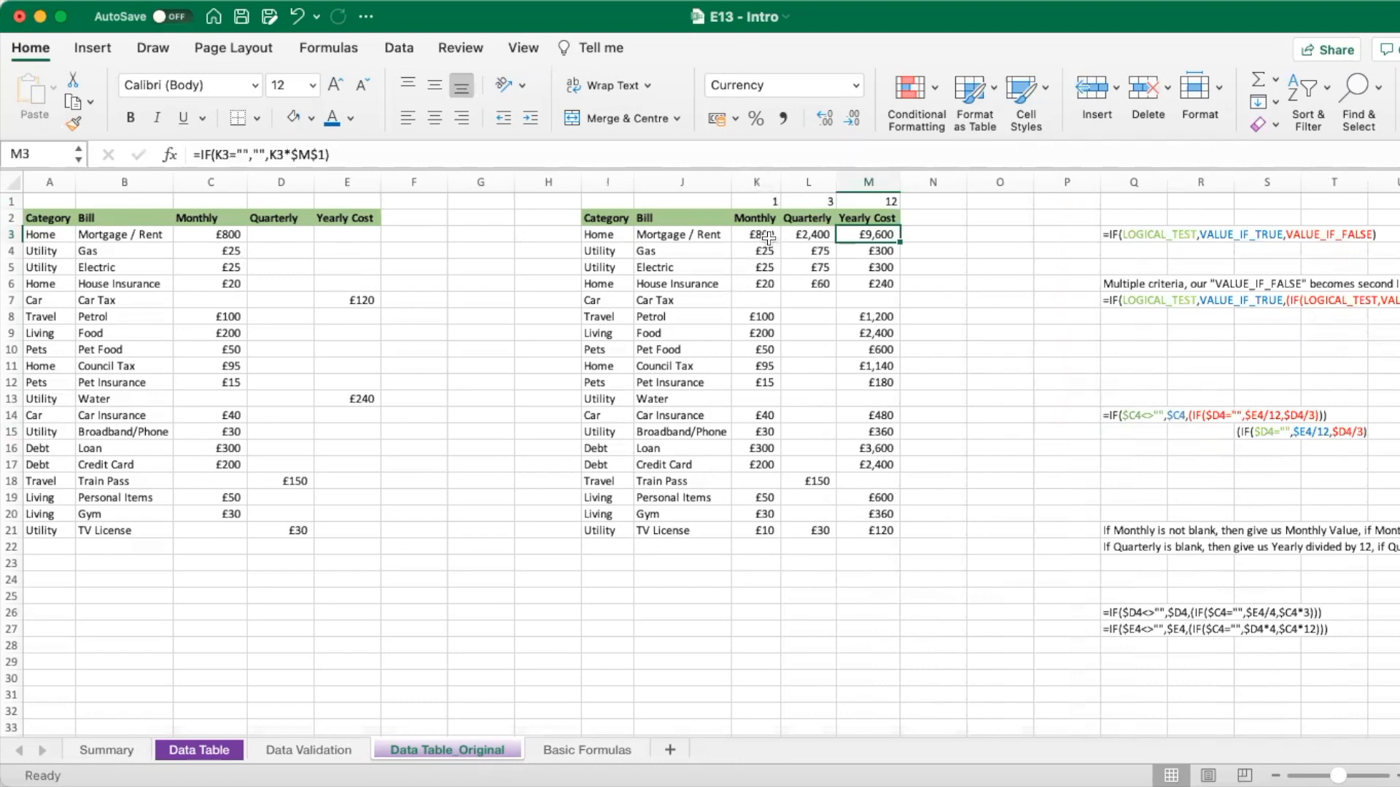
left_click_drag(769, 234, 858, 535)
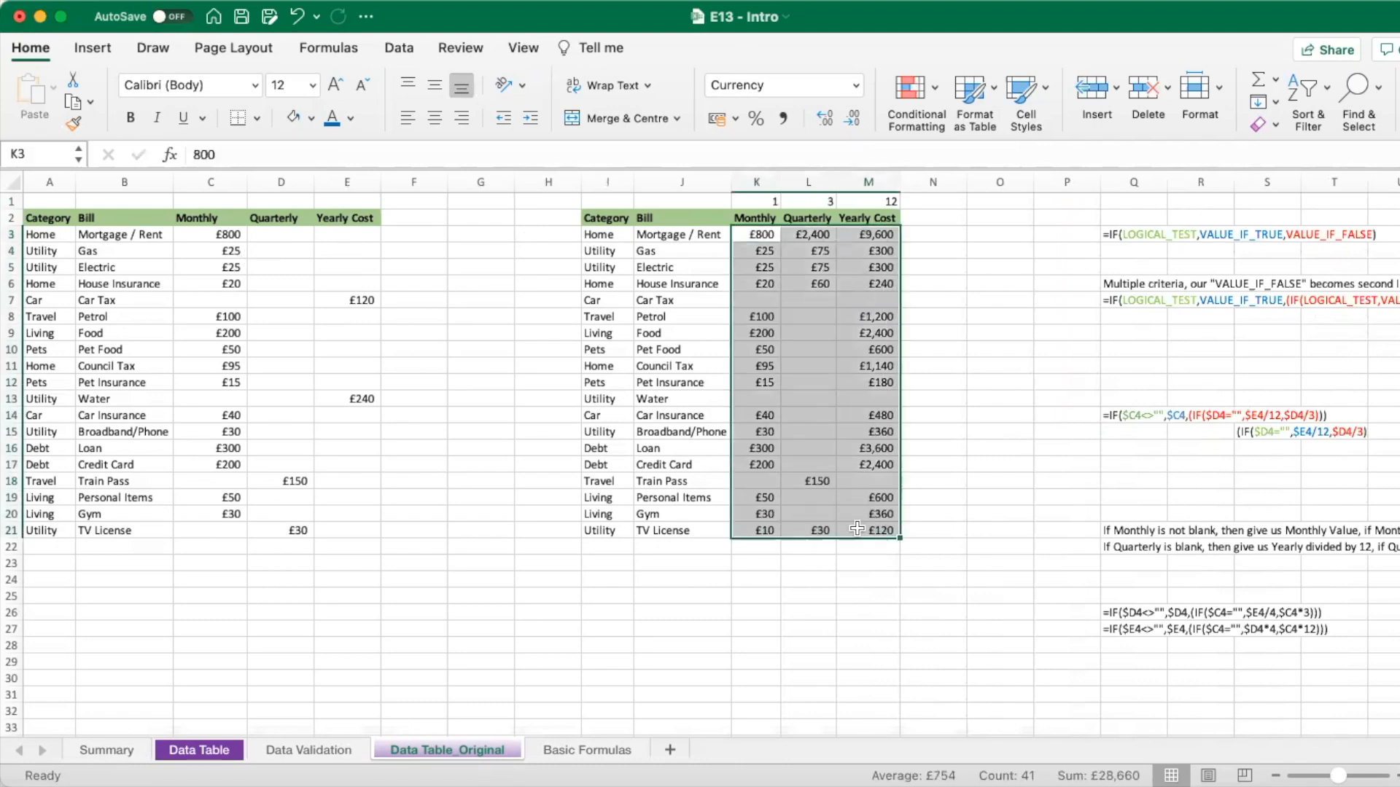
key("Delete")
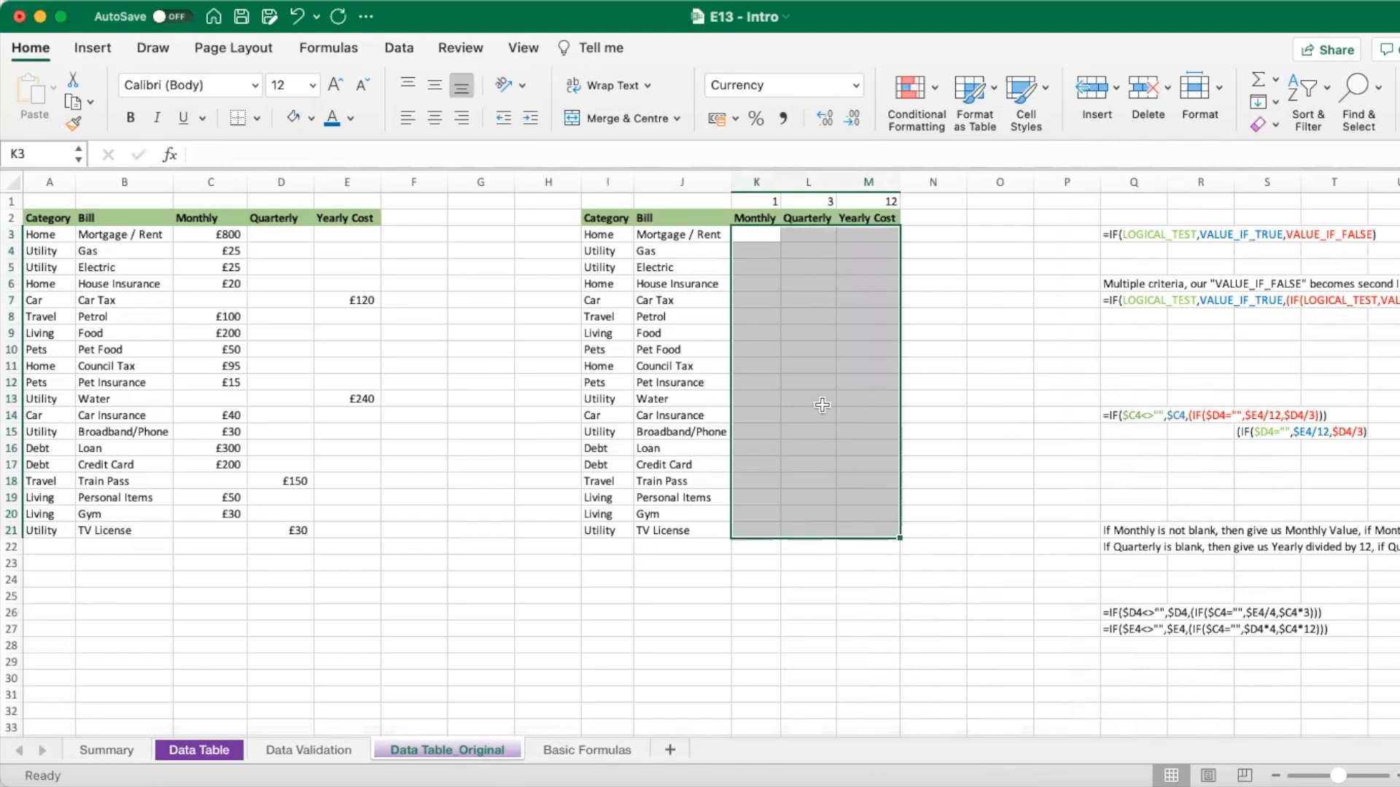
left_click(760, 236)
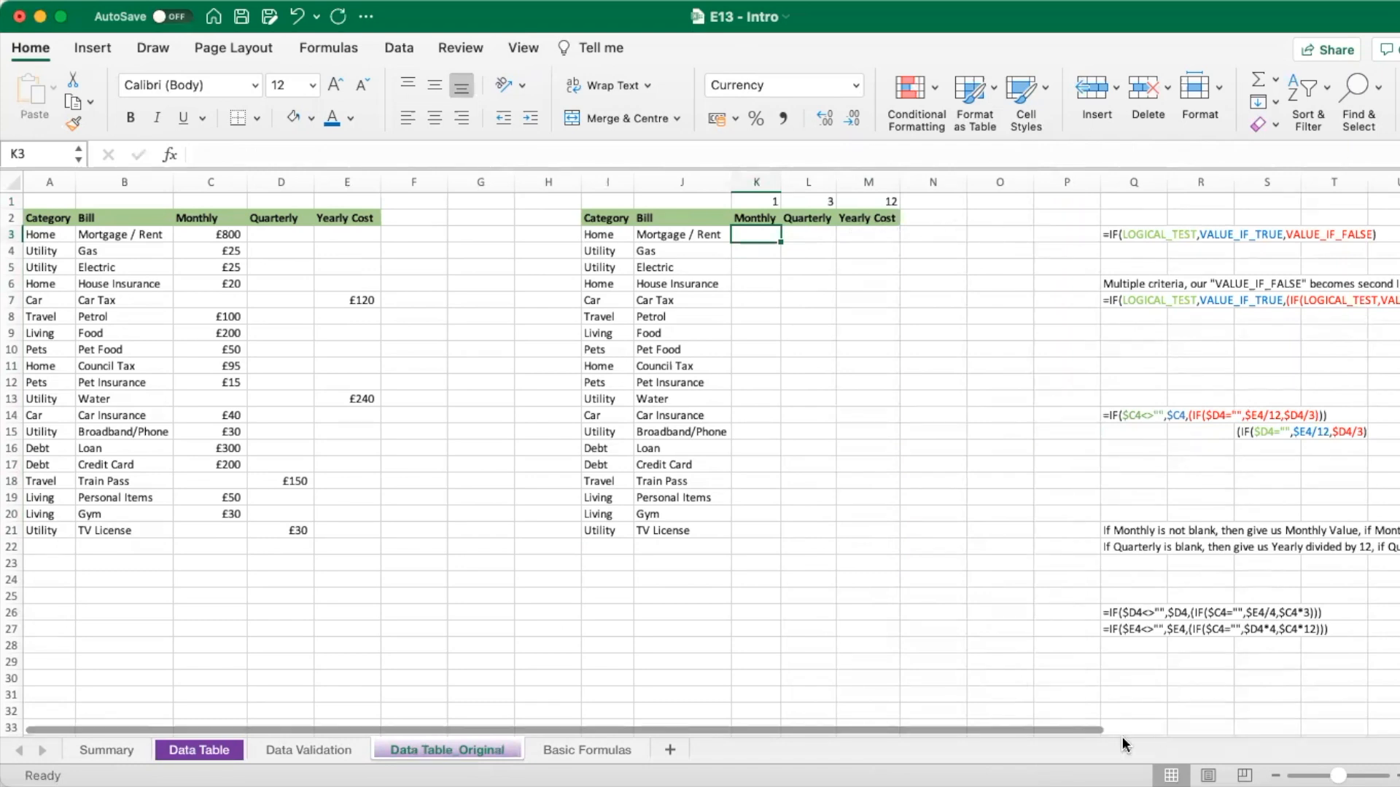
left_click_drag(1090, 733, 1294, 720)
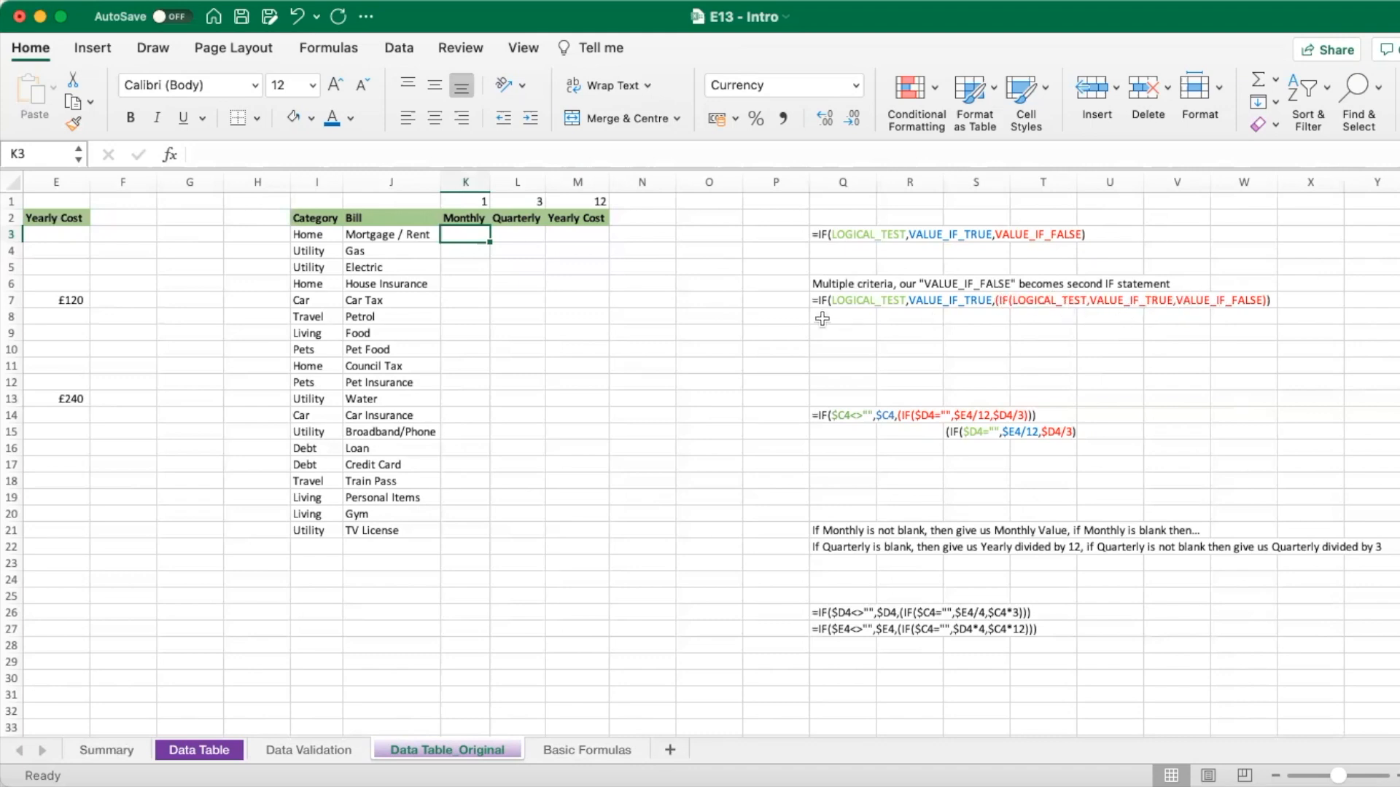
key("Left")
key("Left")
key("Left")
key("Left")
key("Left")
key("Left")
key("Left")
key("Left")
key("Left")
key("Left")
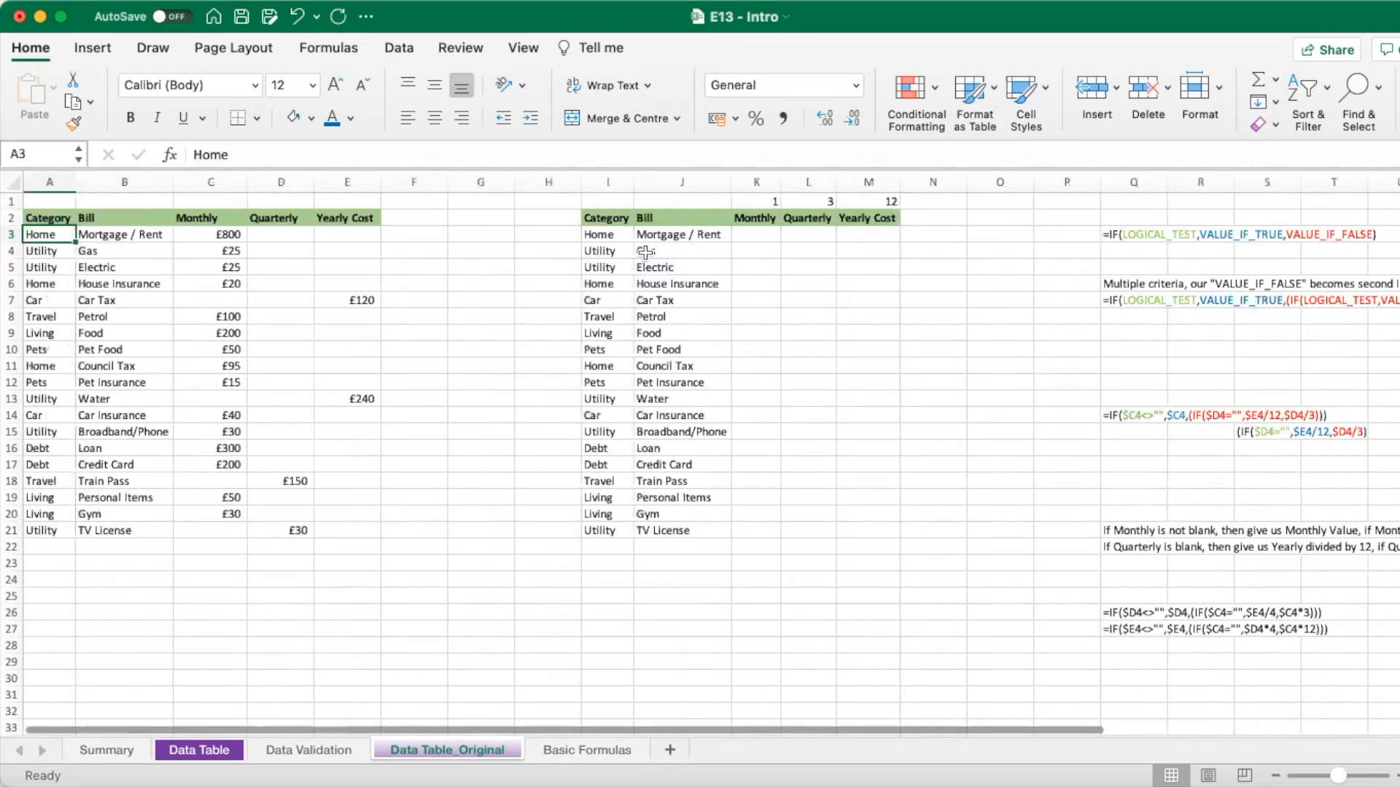
left_click(740, 236)
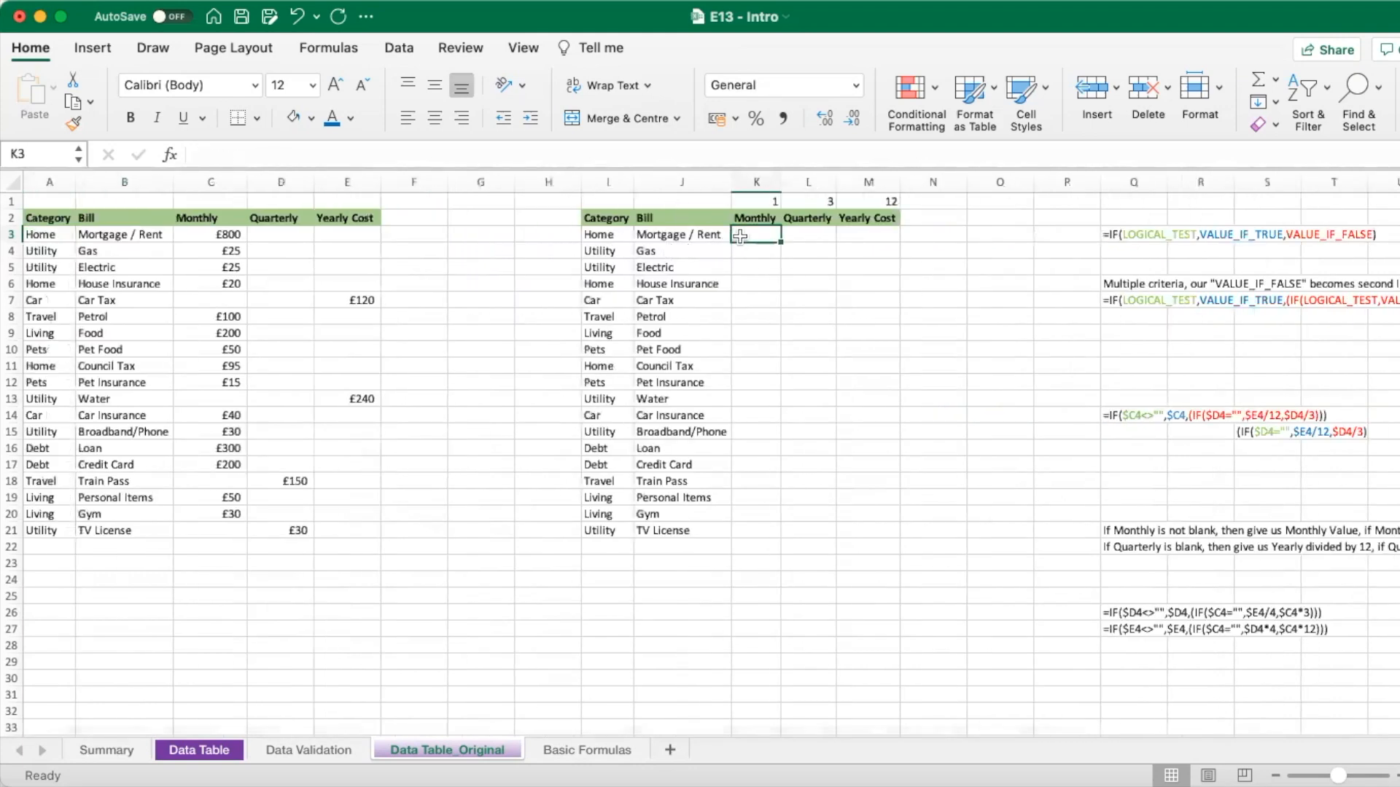
left_click(220, 234)
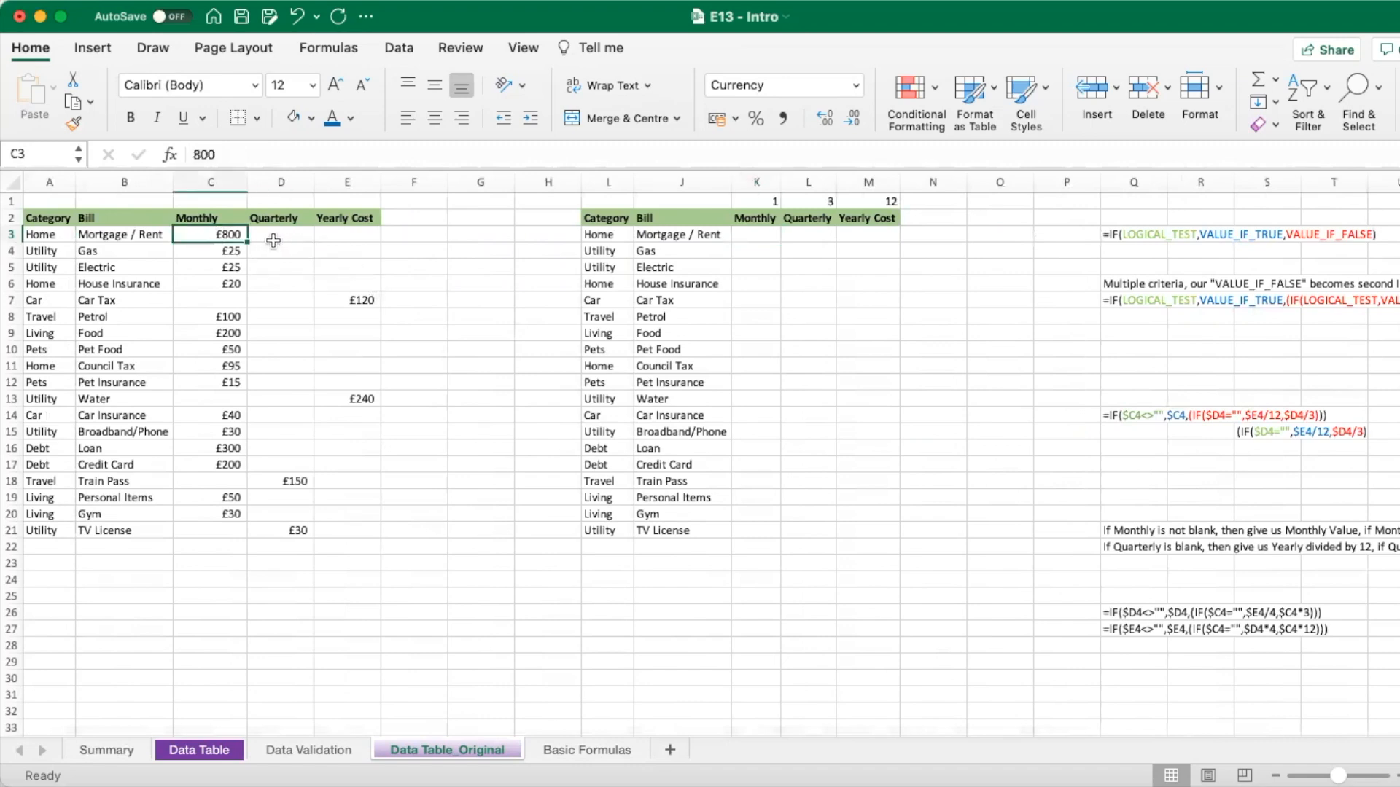
left_click(760, 236)
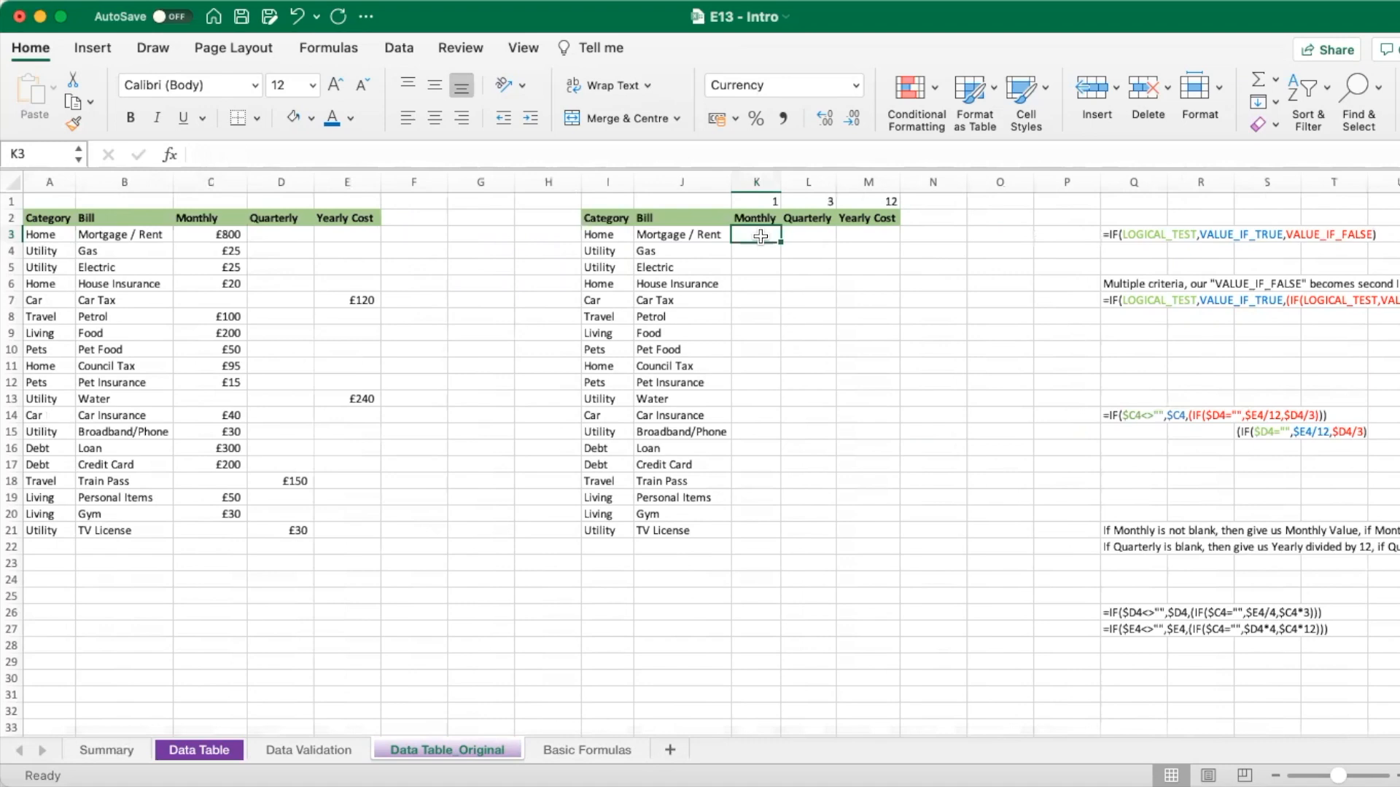
left_click(194, 302)
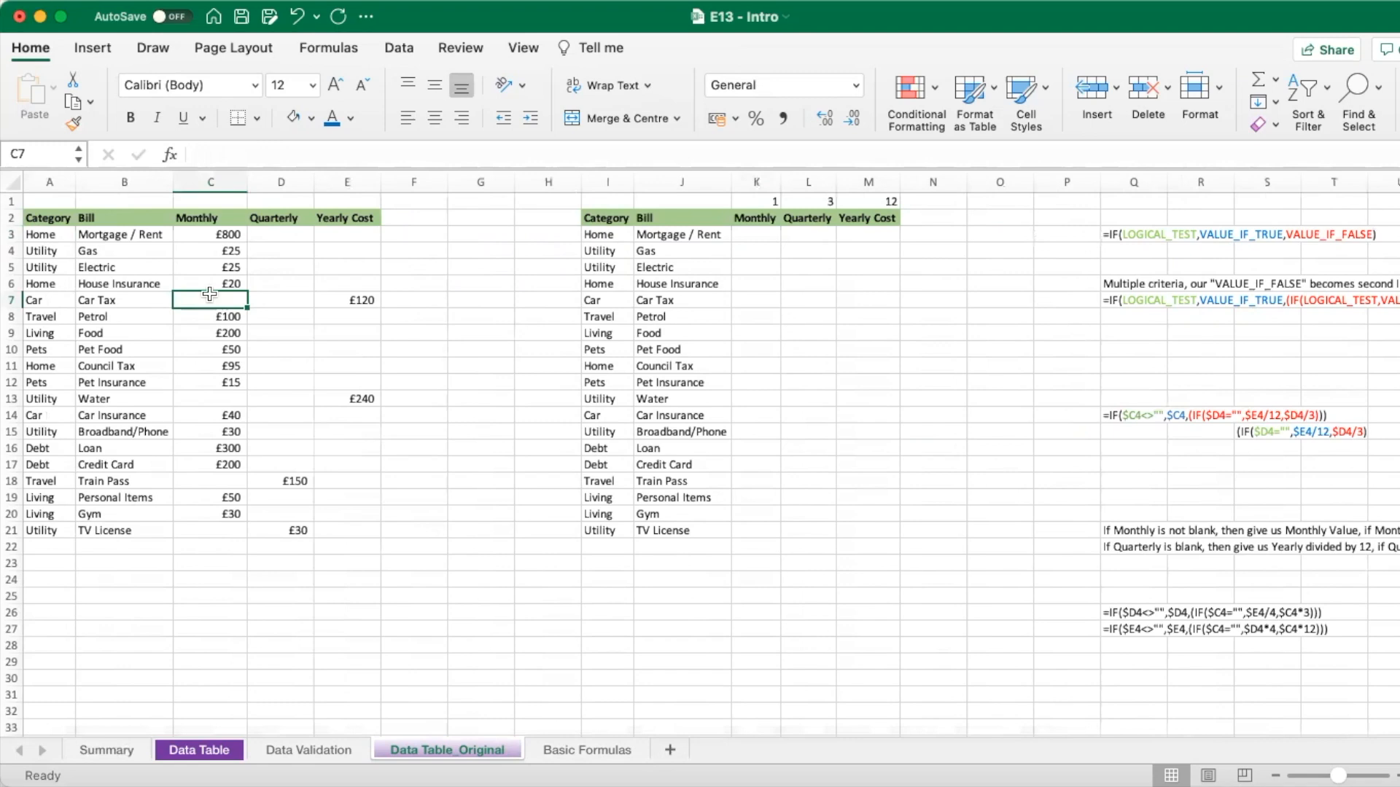
left_click(682, 302)
left_click(752, 299)
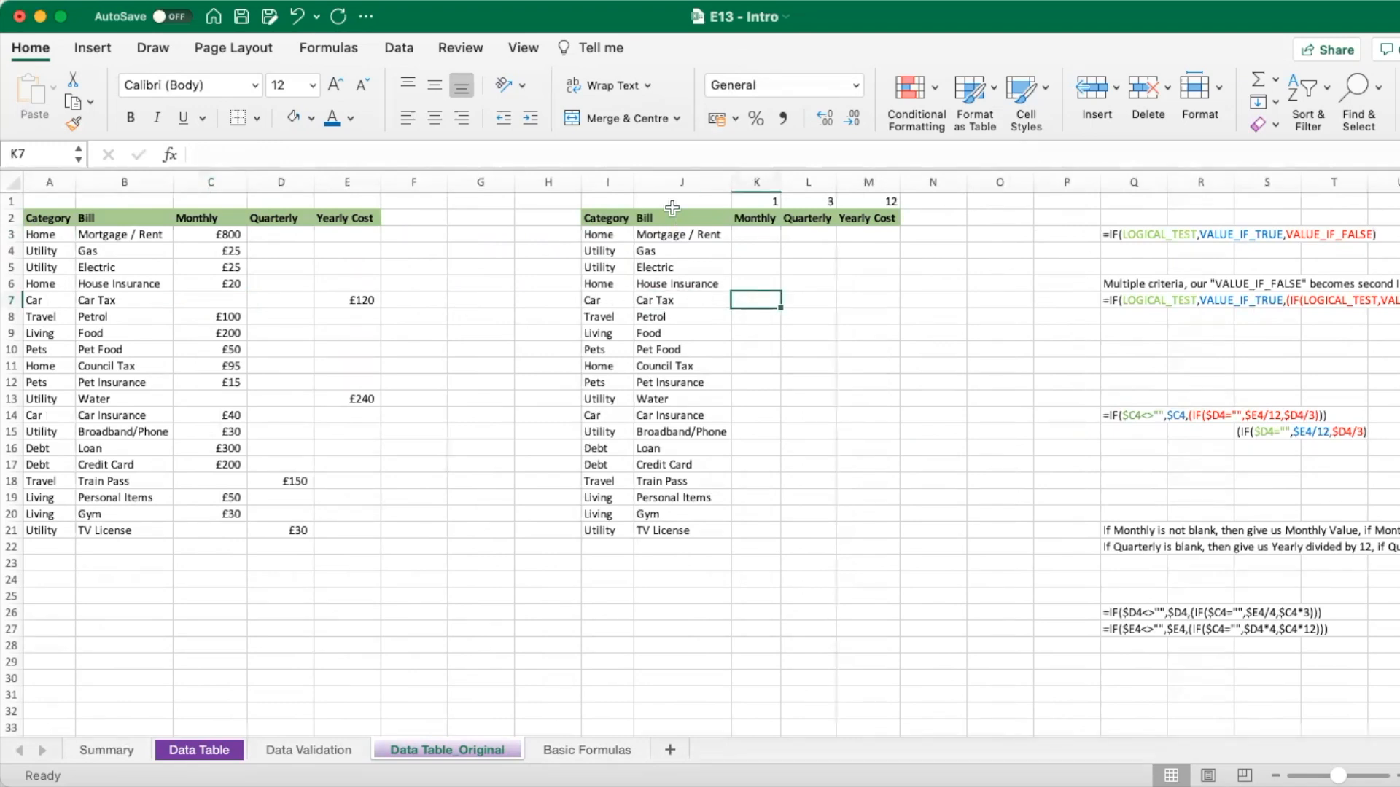
- Begin K7's formula as =IF(C7<>"",C7,IF( so a filled Monthly value is returned
type("=")
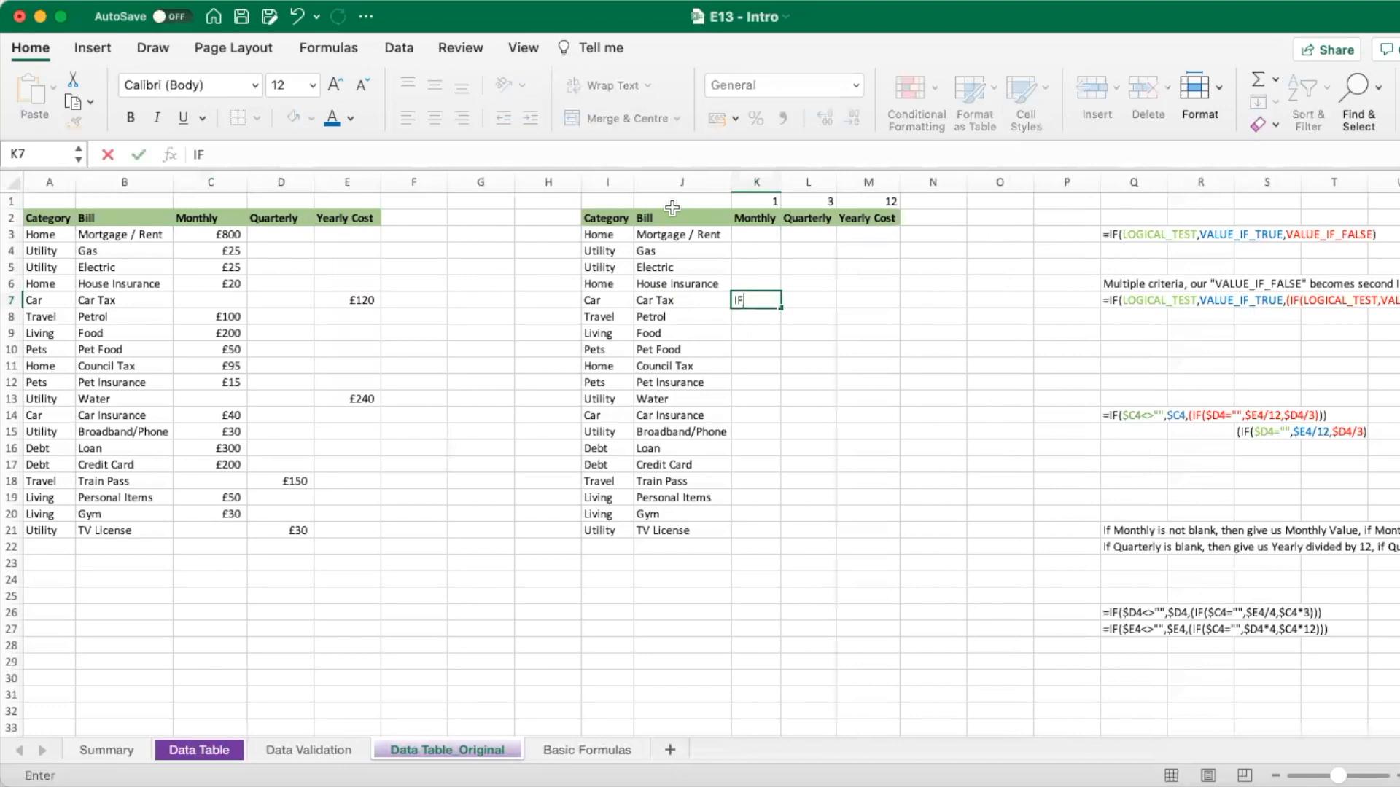
type("IF")
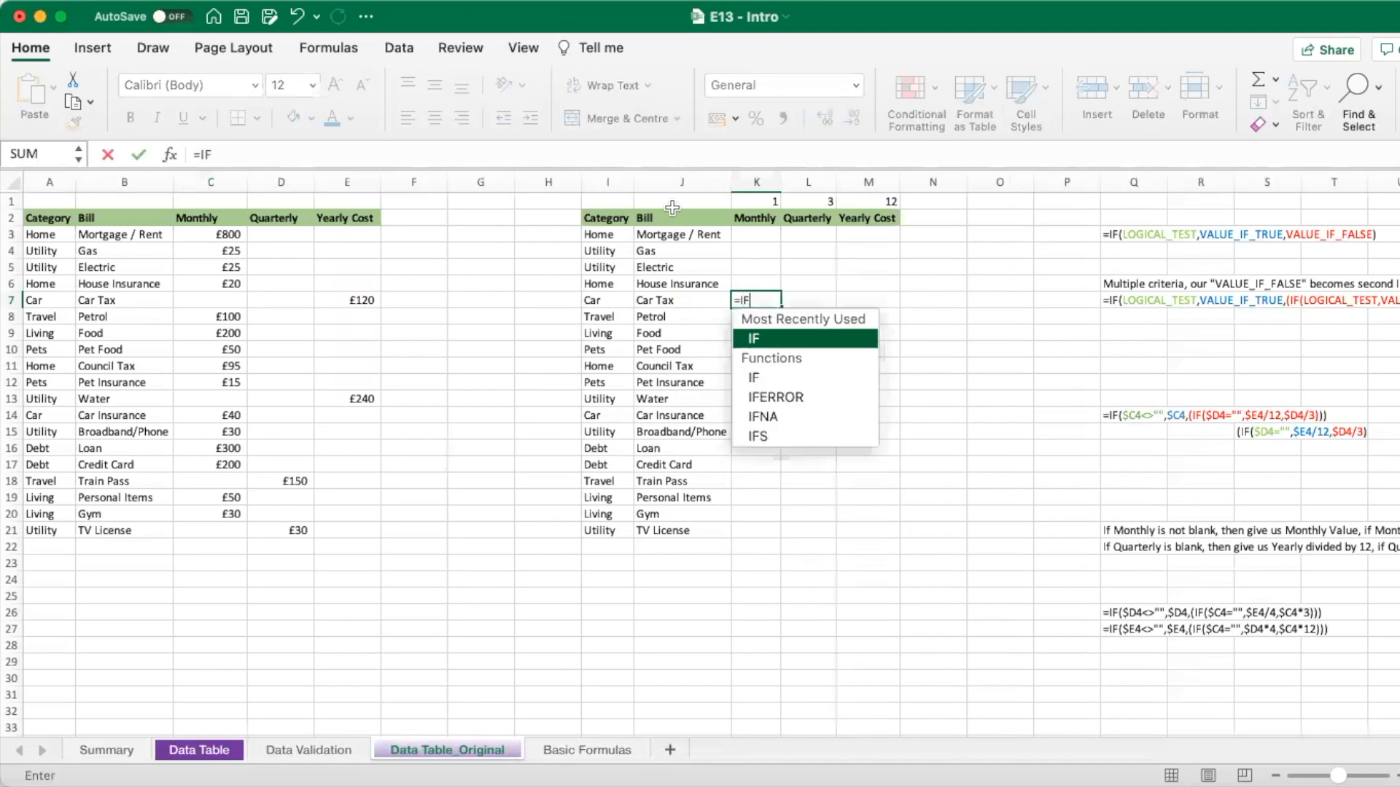
type("(")
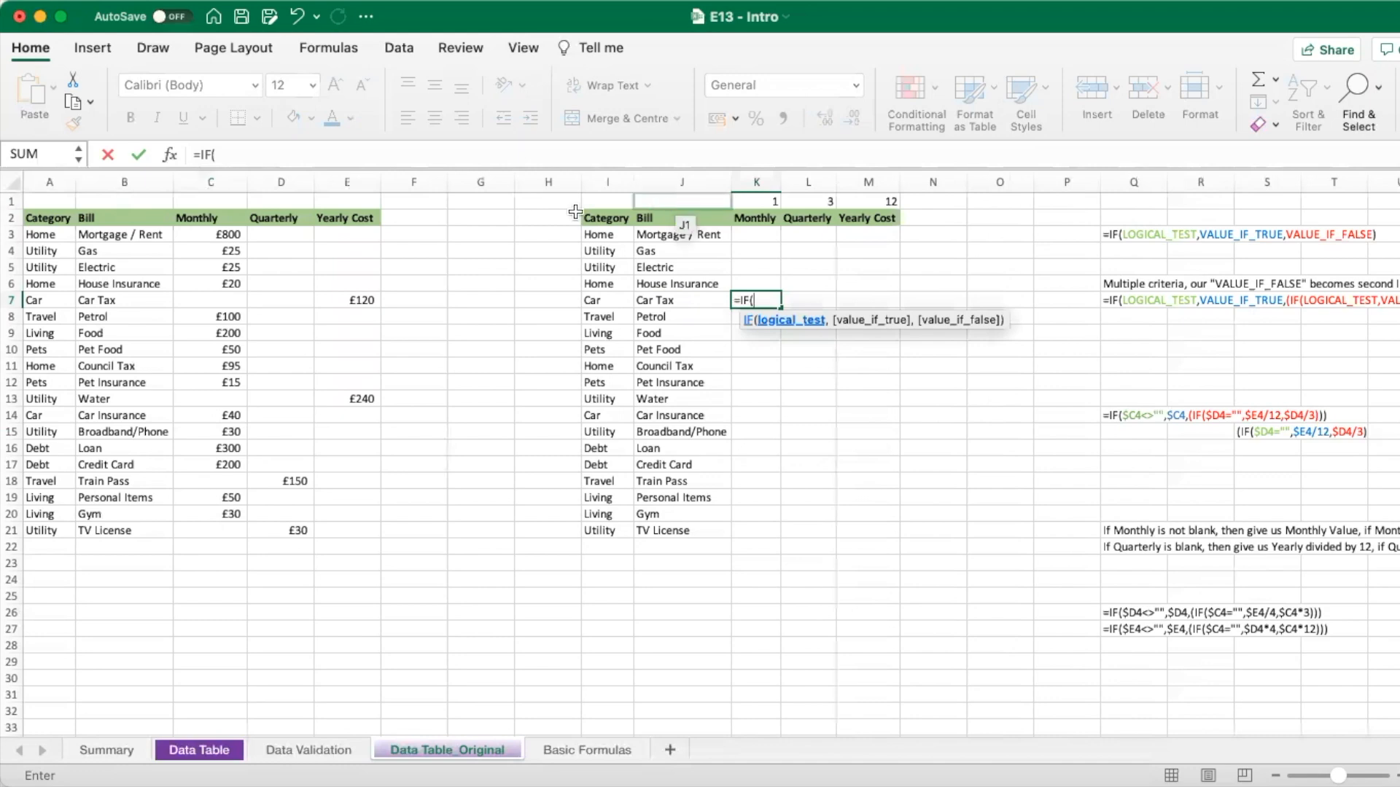
left_click(224, 302)
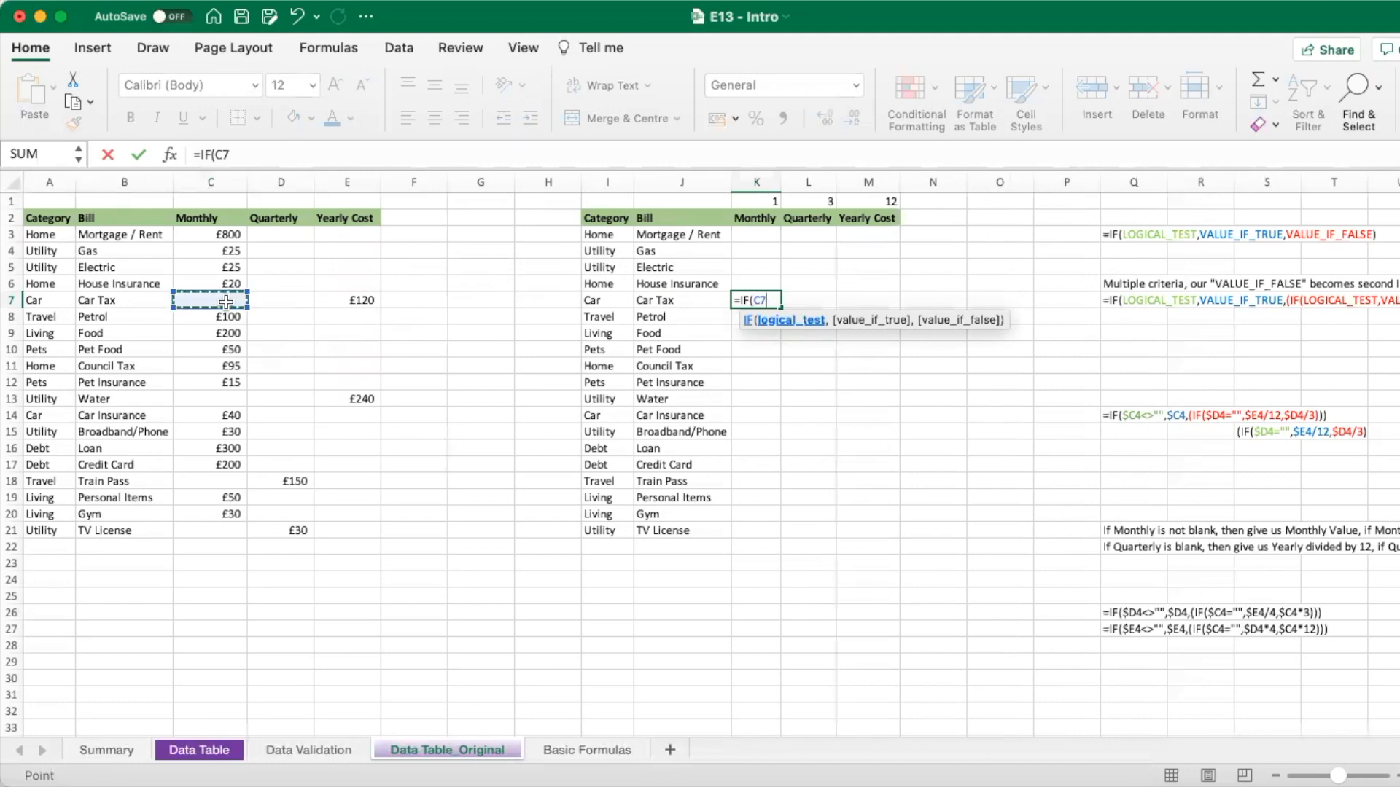
type("<>")
type(",")
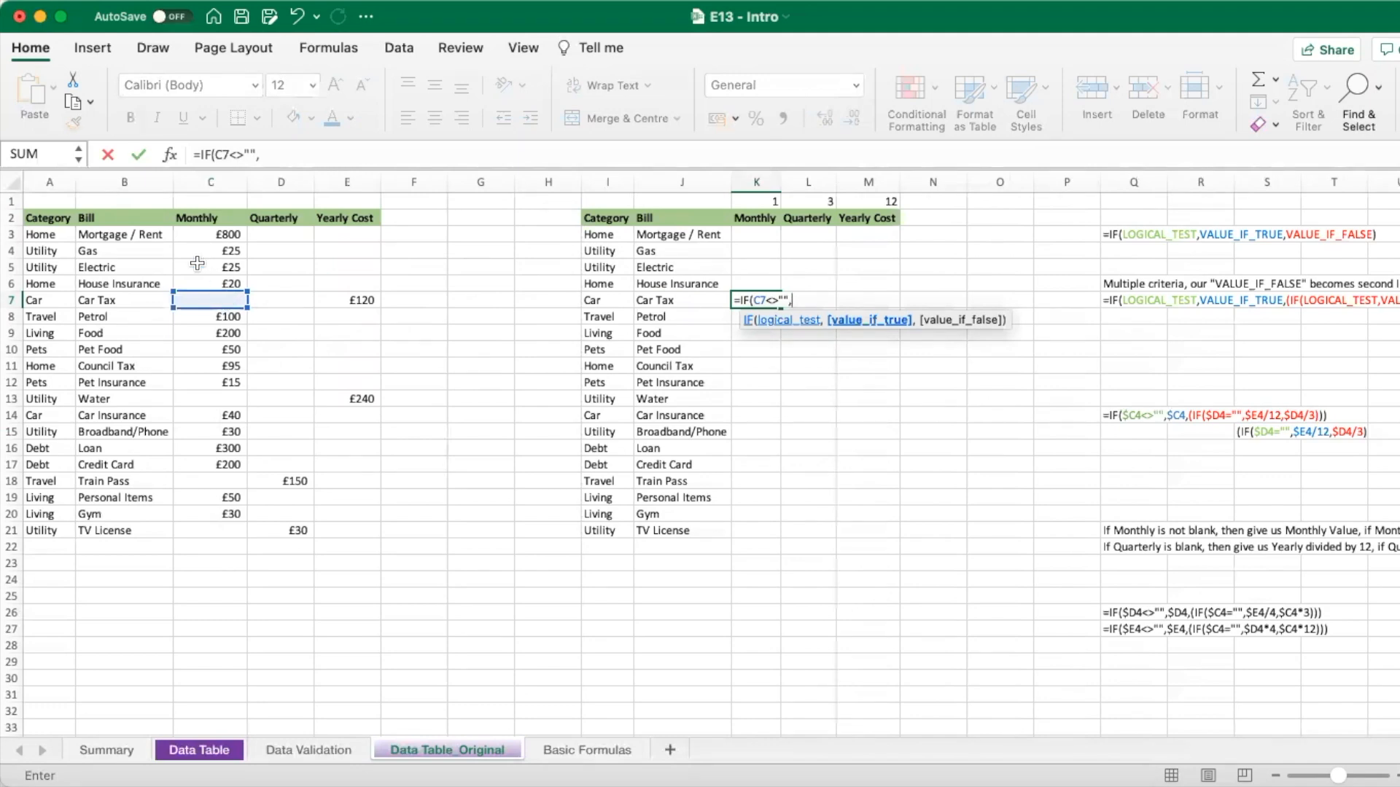
left_click(203, 296)
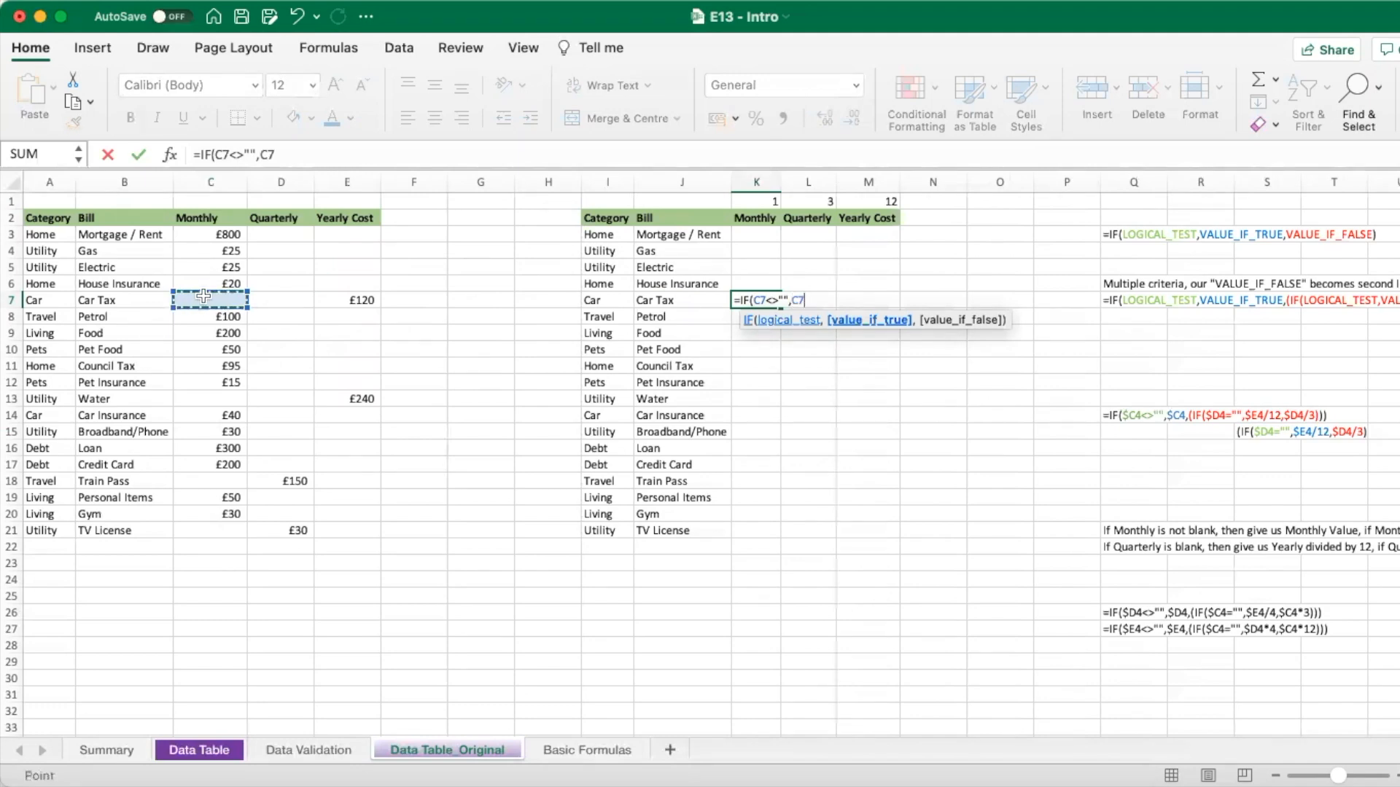
type(",")
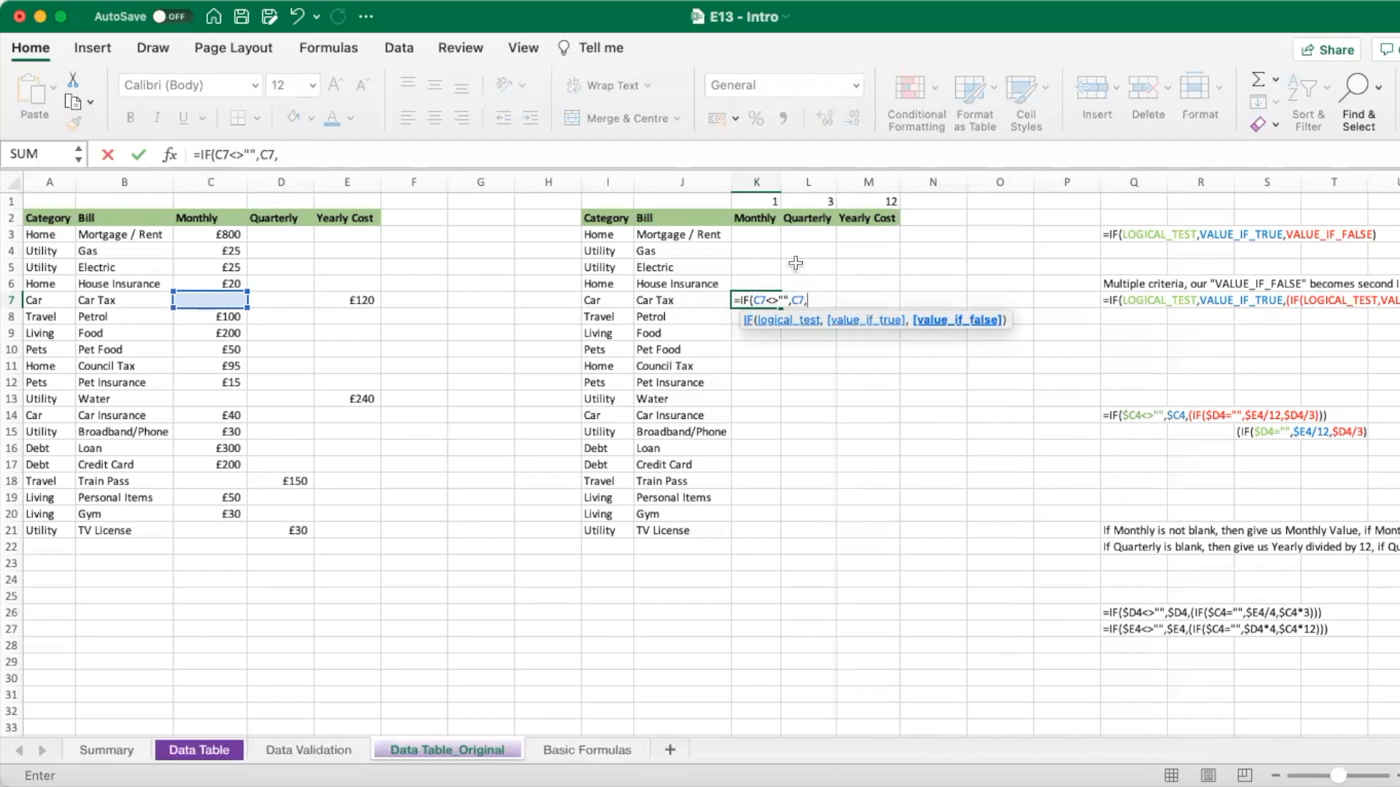
left_click(629, 155)
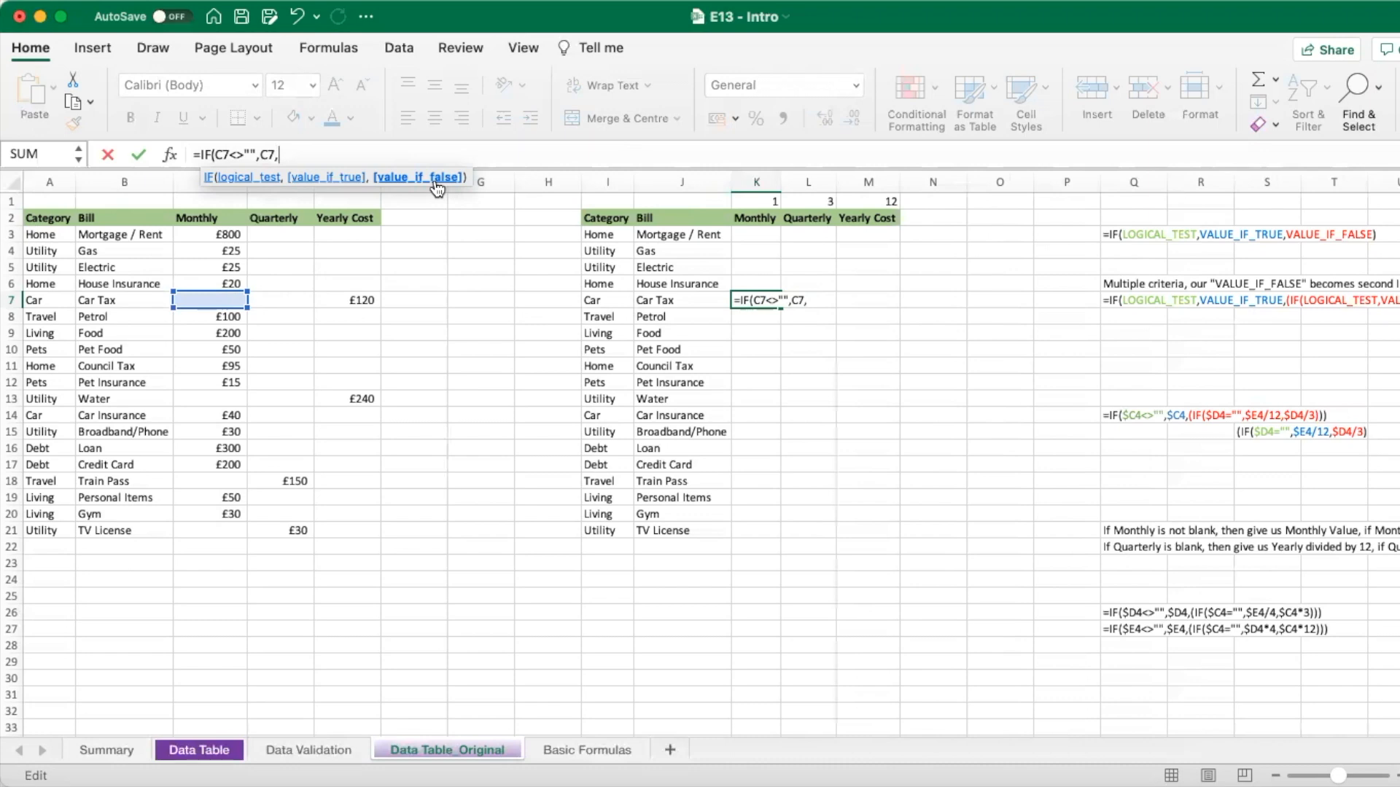
type("IF(")
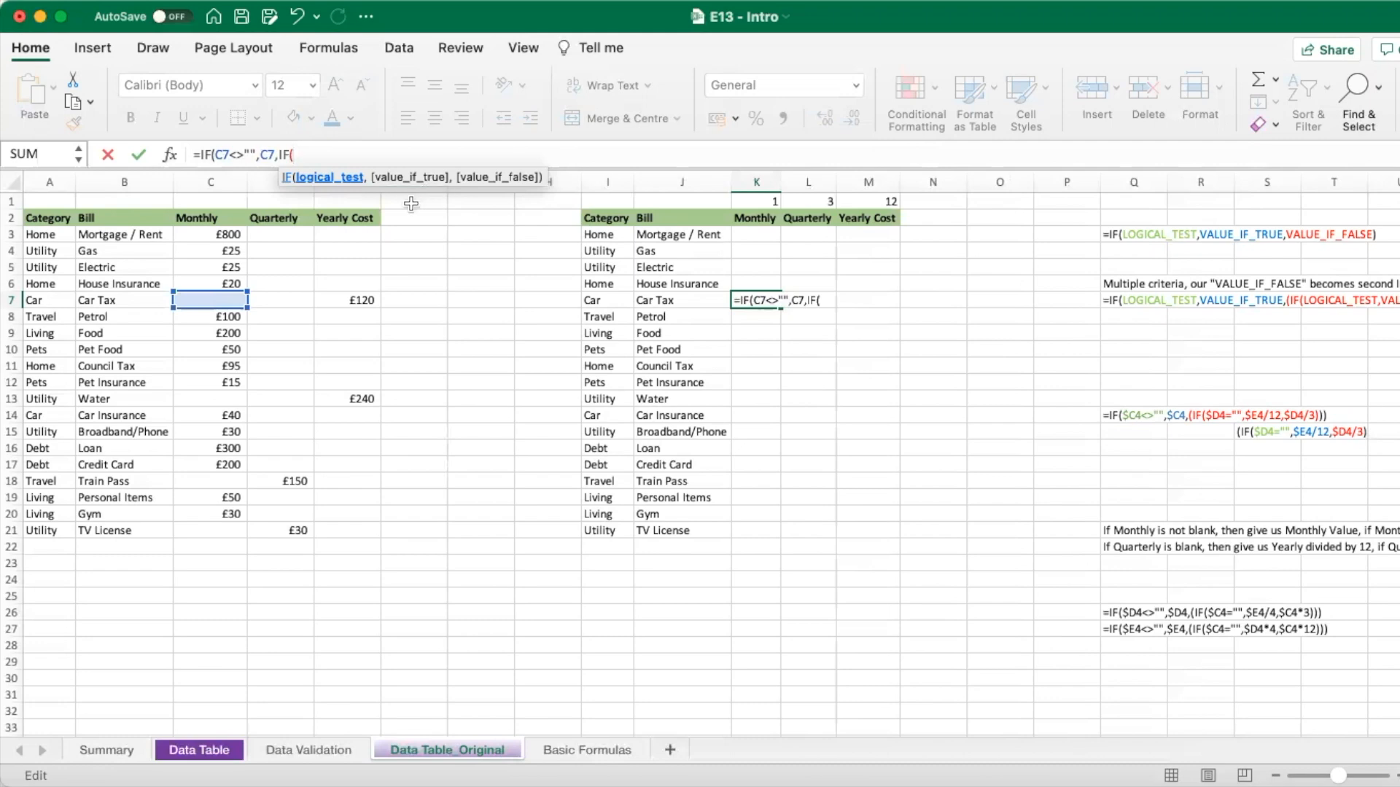
- Finish K7 as =IF(C7<>"",C7,IF(D7="",E7/12,D7/3)), returning 10 for Car Tax
left_click(302, 301)
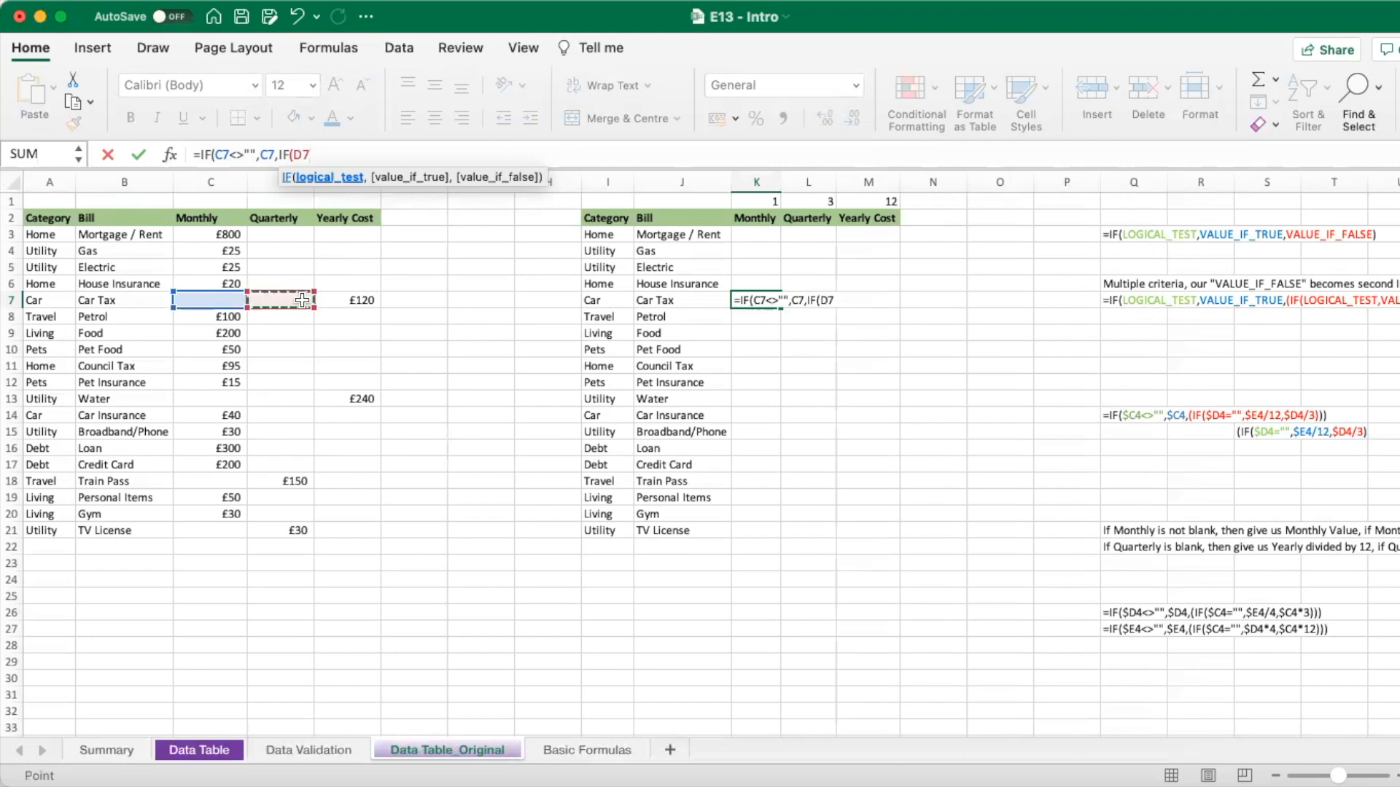
type("=\"\",")
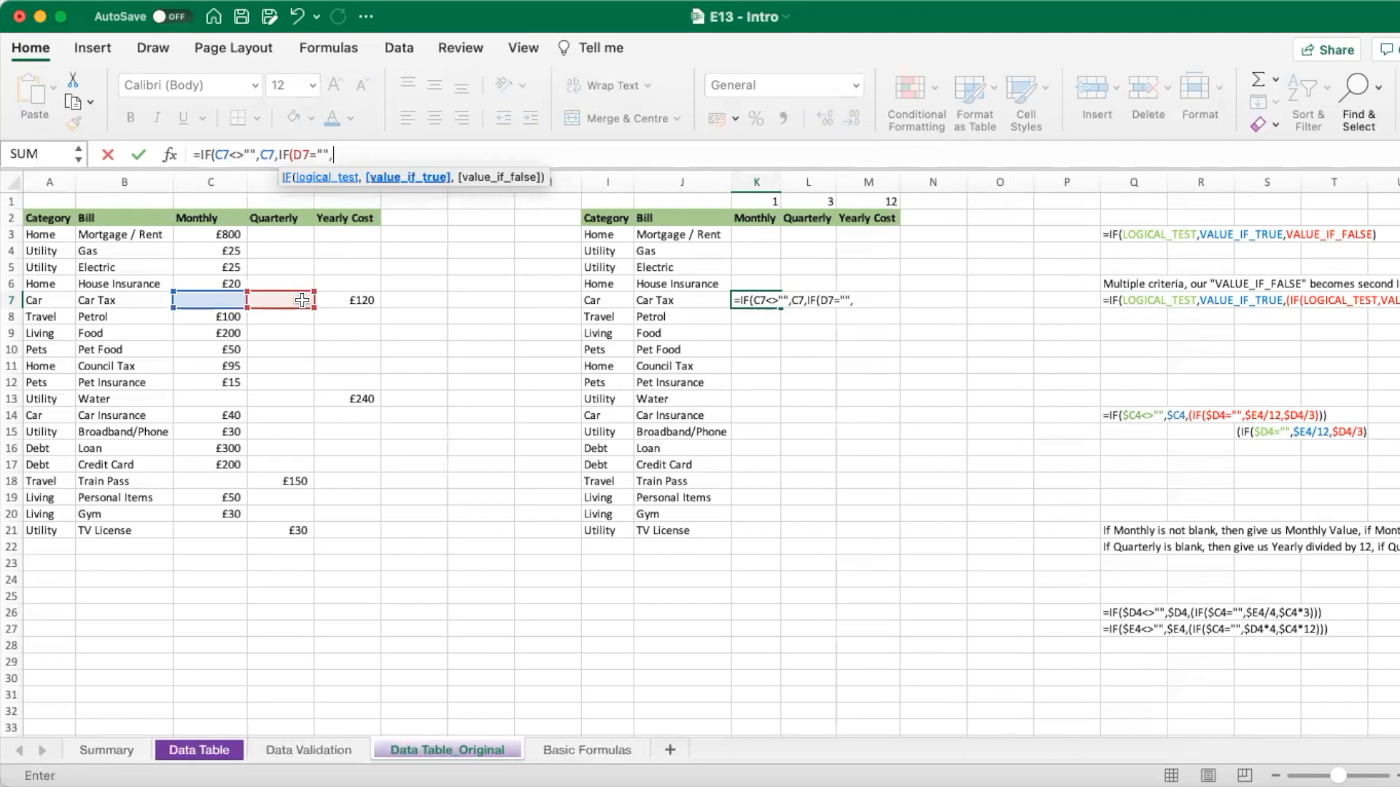
left_click(339, 300)
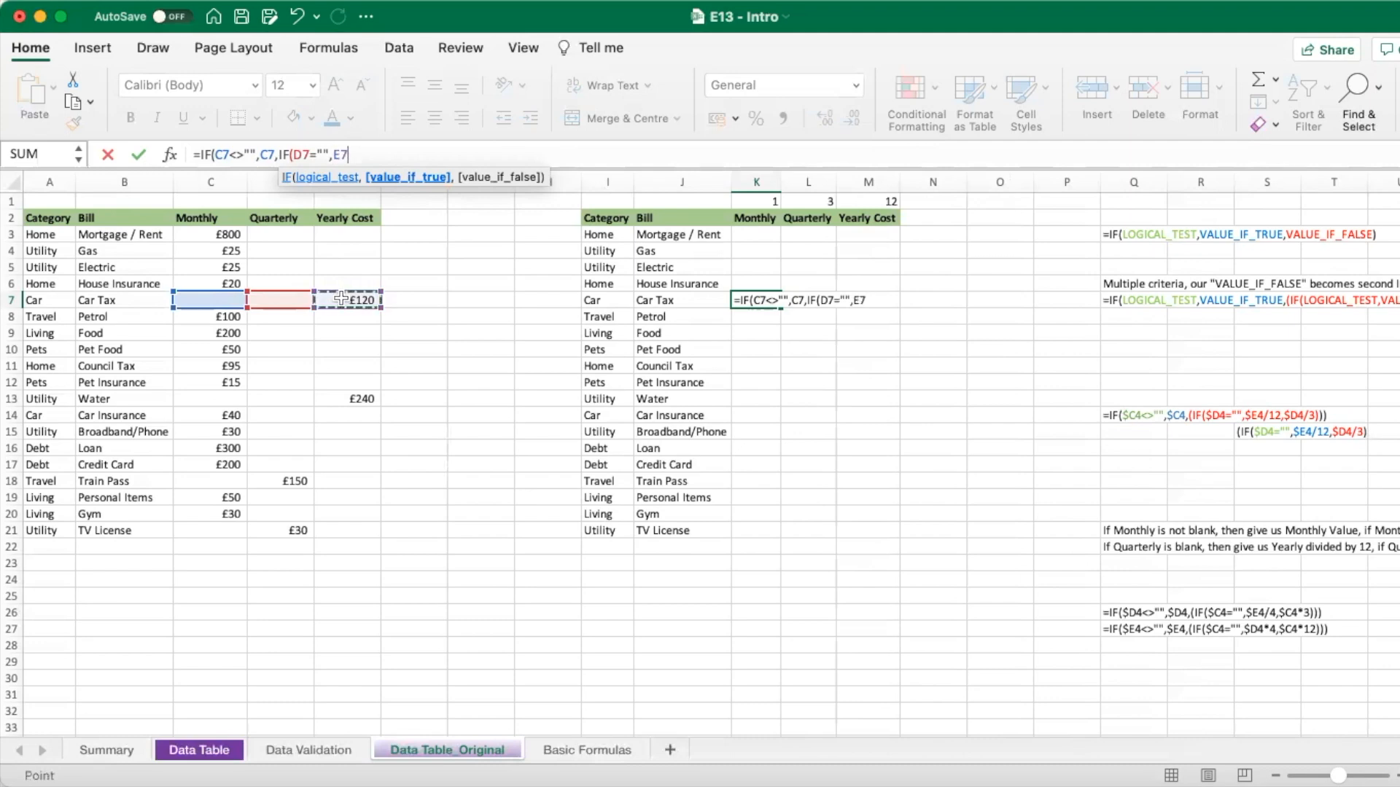
type("/12")
type(",")
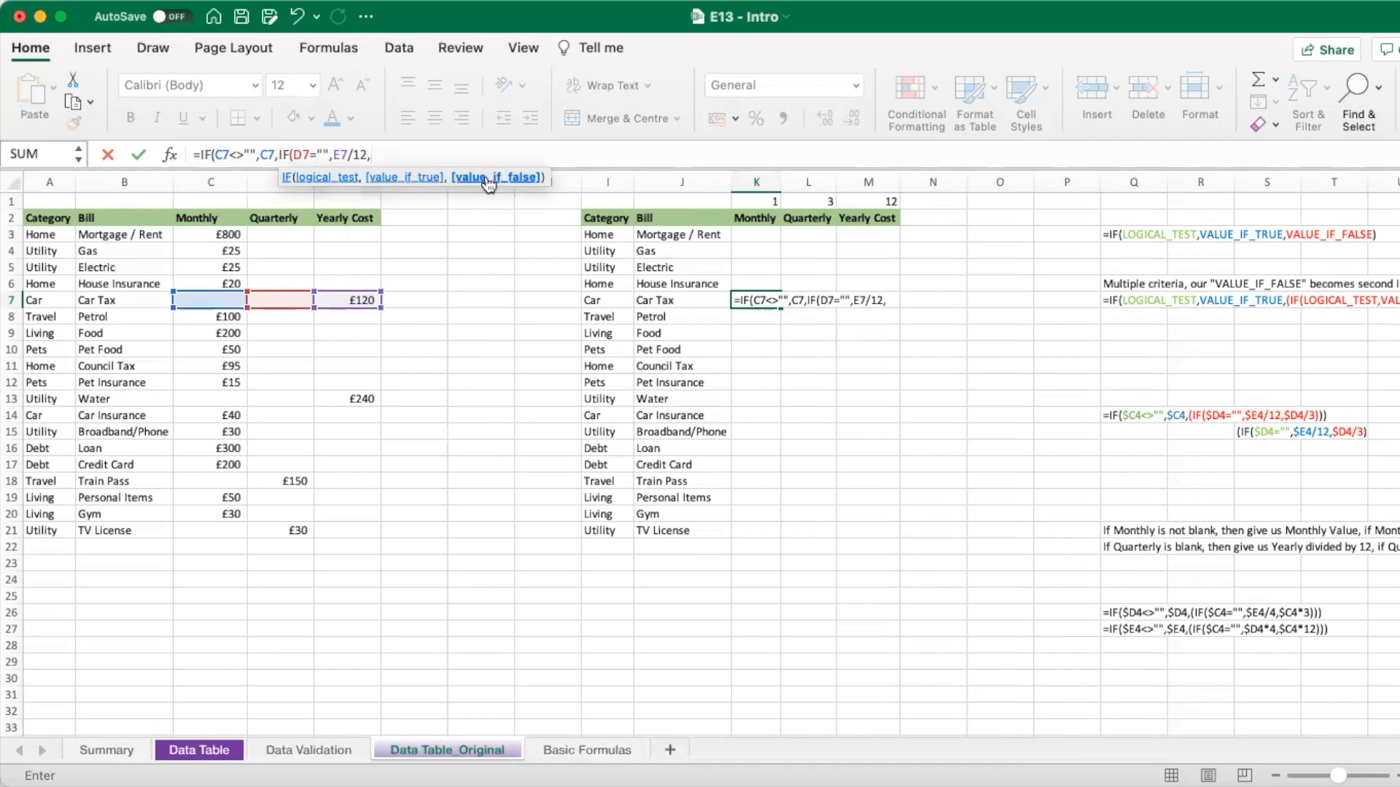
left_click(285, 297)
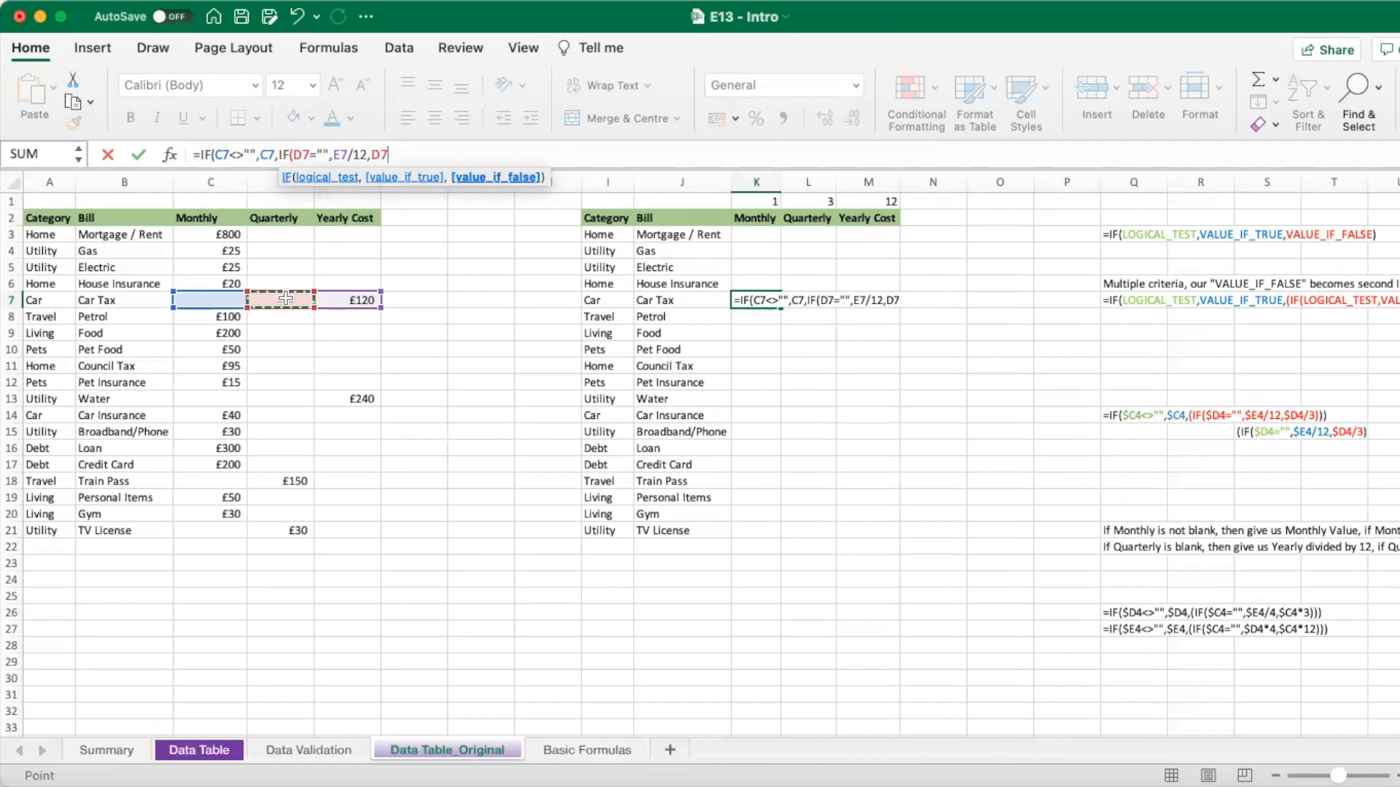
type("/3")
type(")")
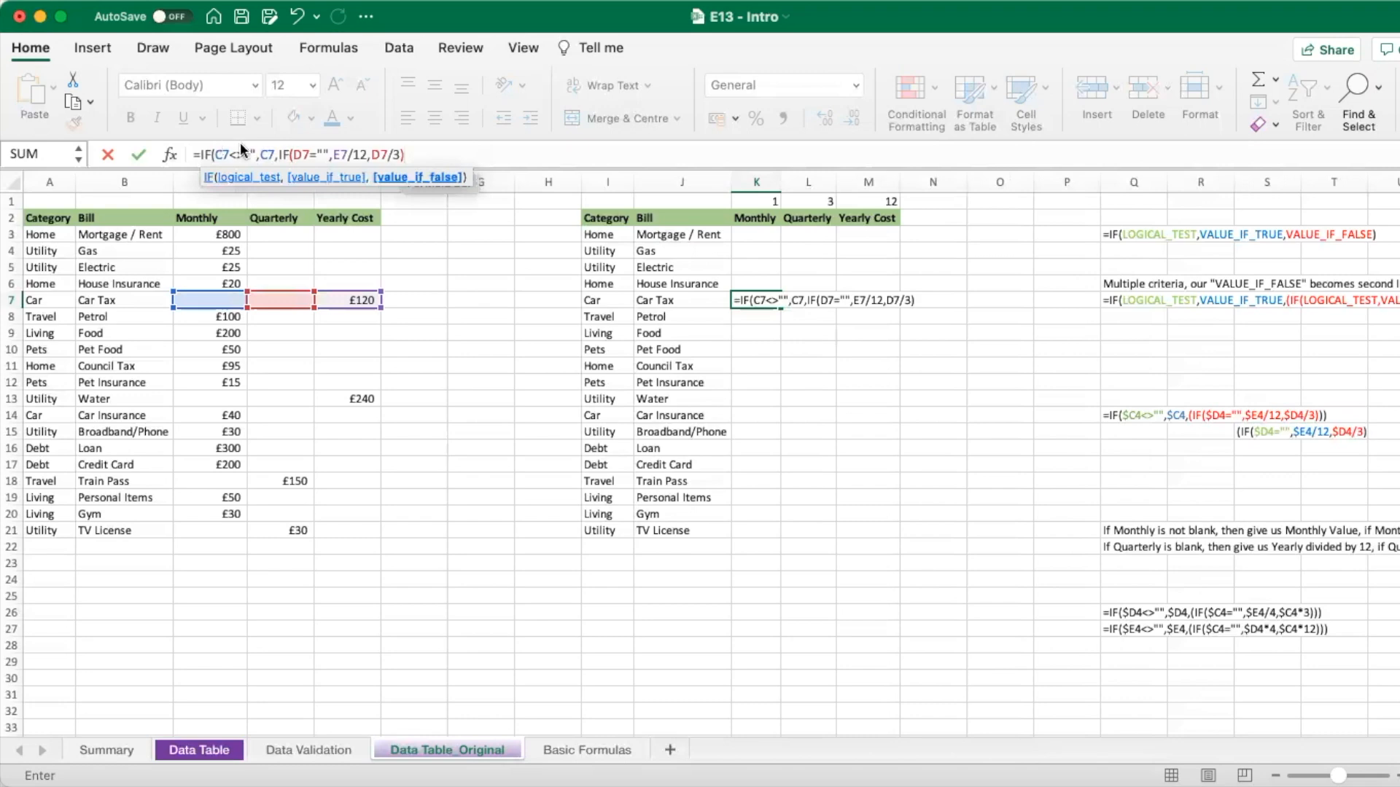
type(")")
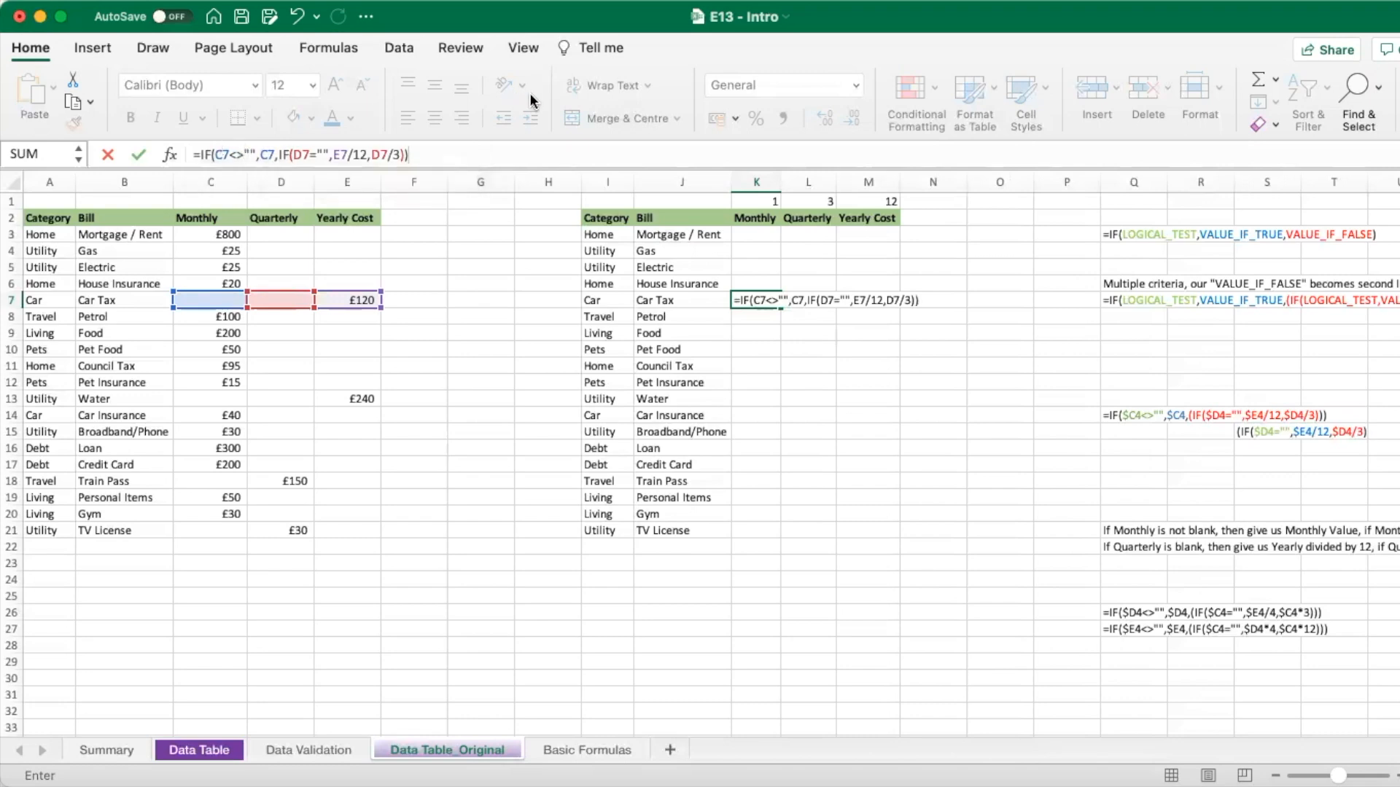
key("Return")
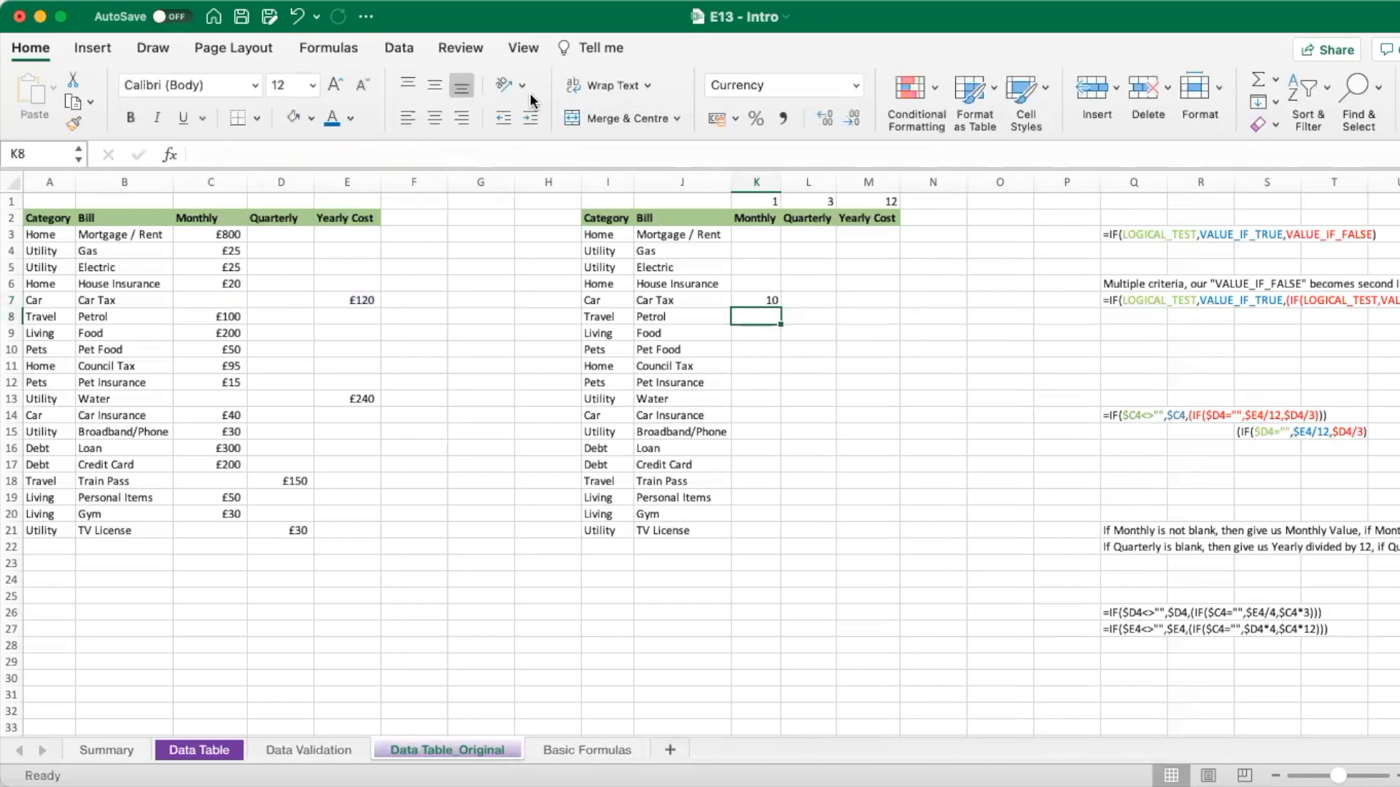
key("Up")
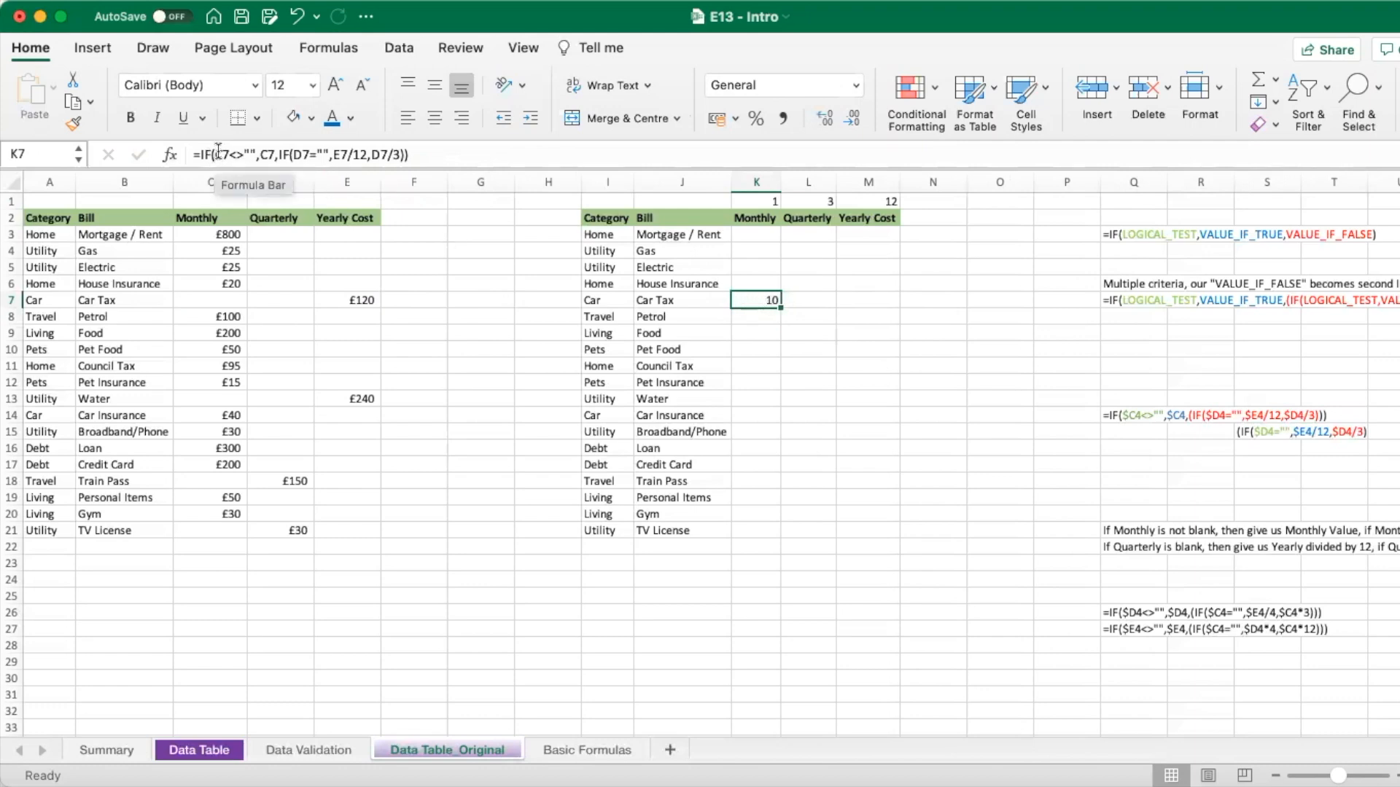
double_click(751, 299)
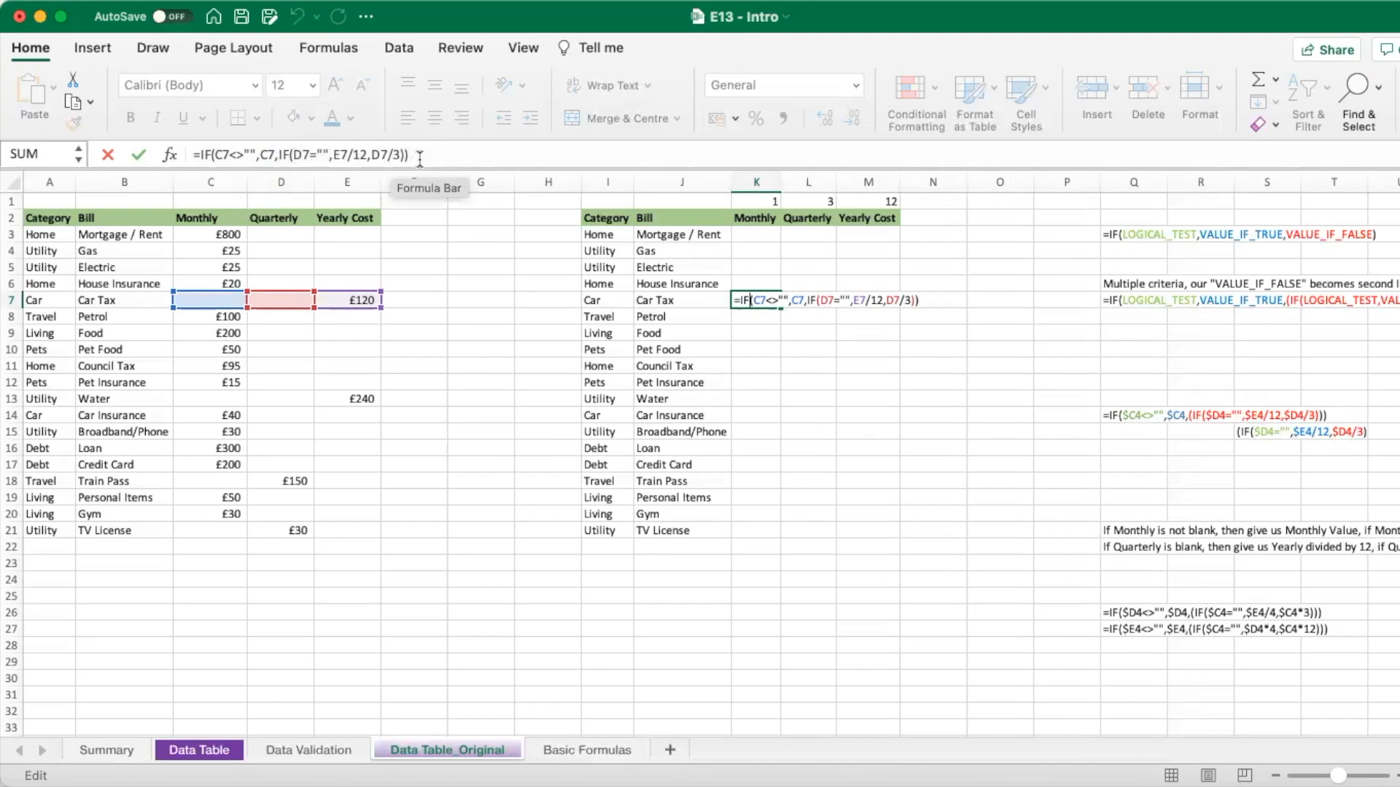
key("Return")
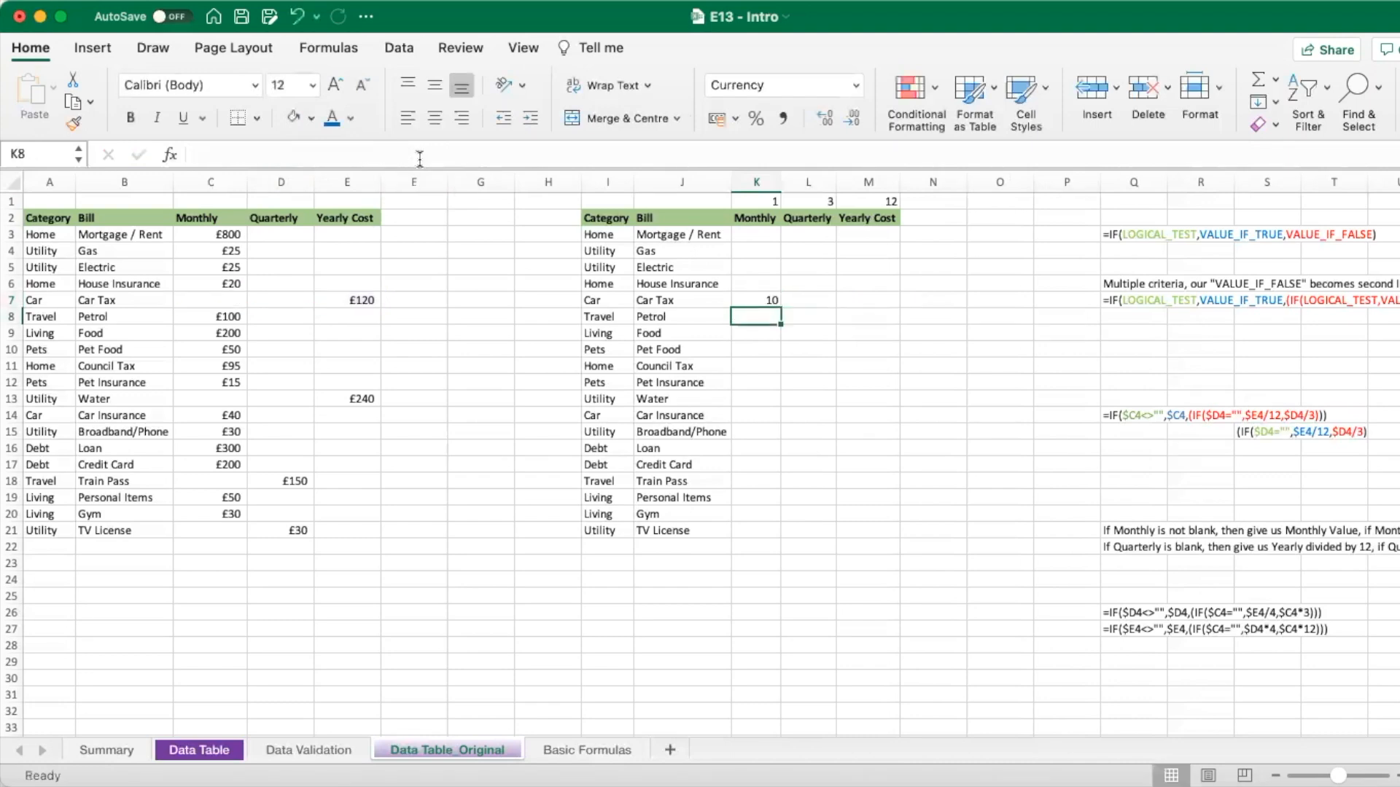
left_click(767, 303)
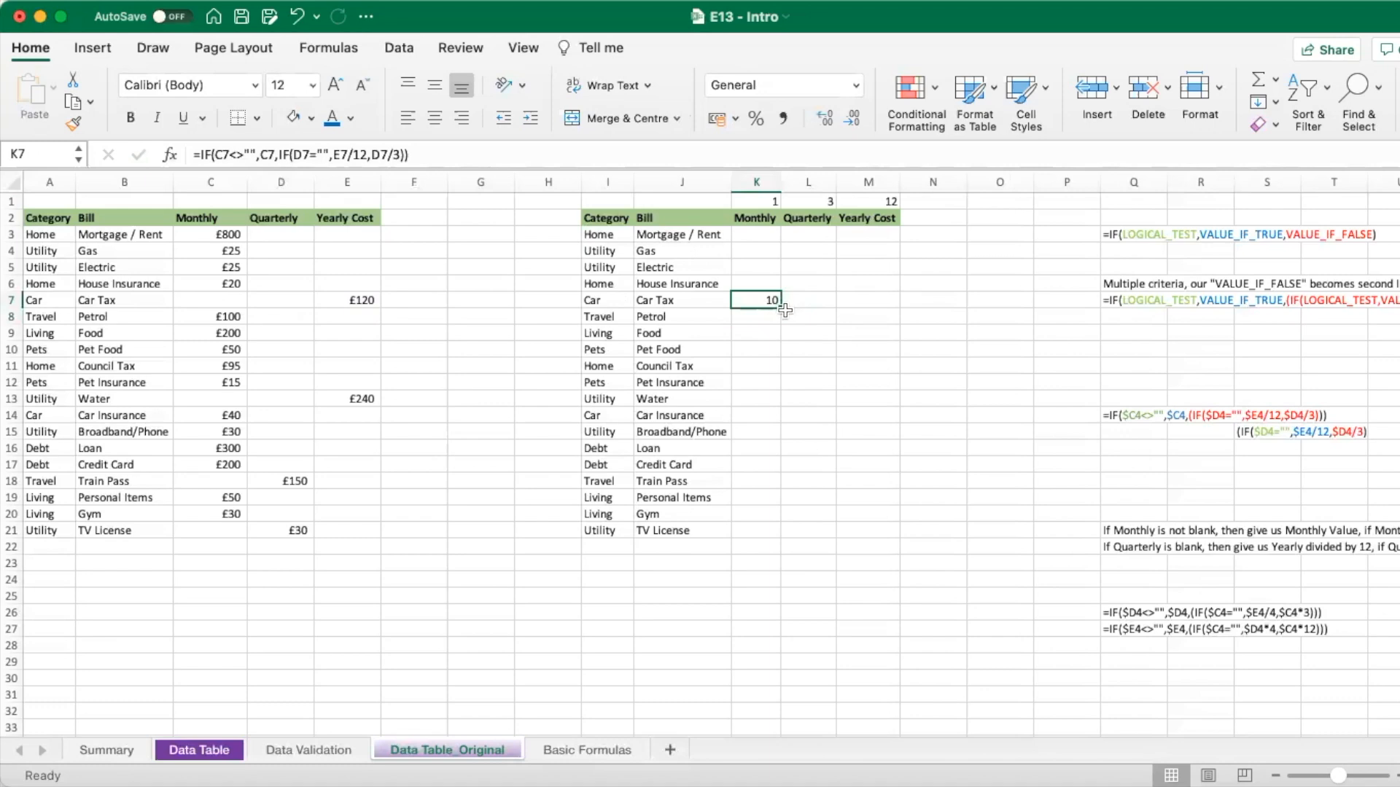
left_click(785, 310)
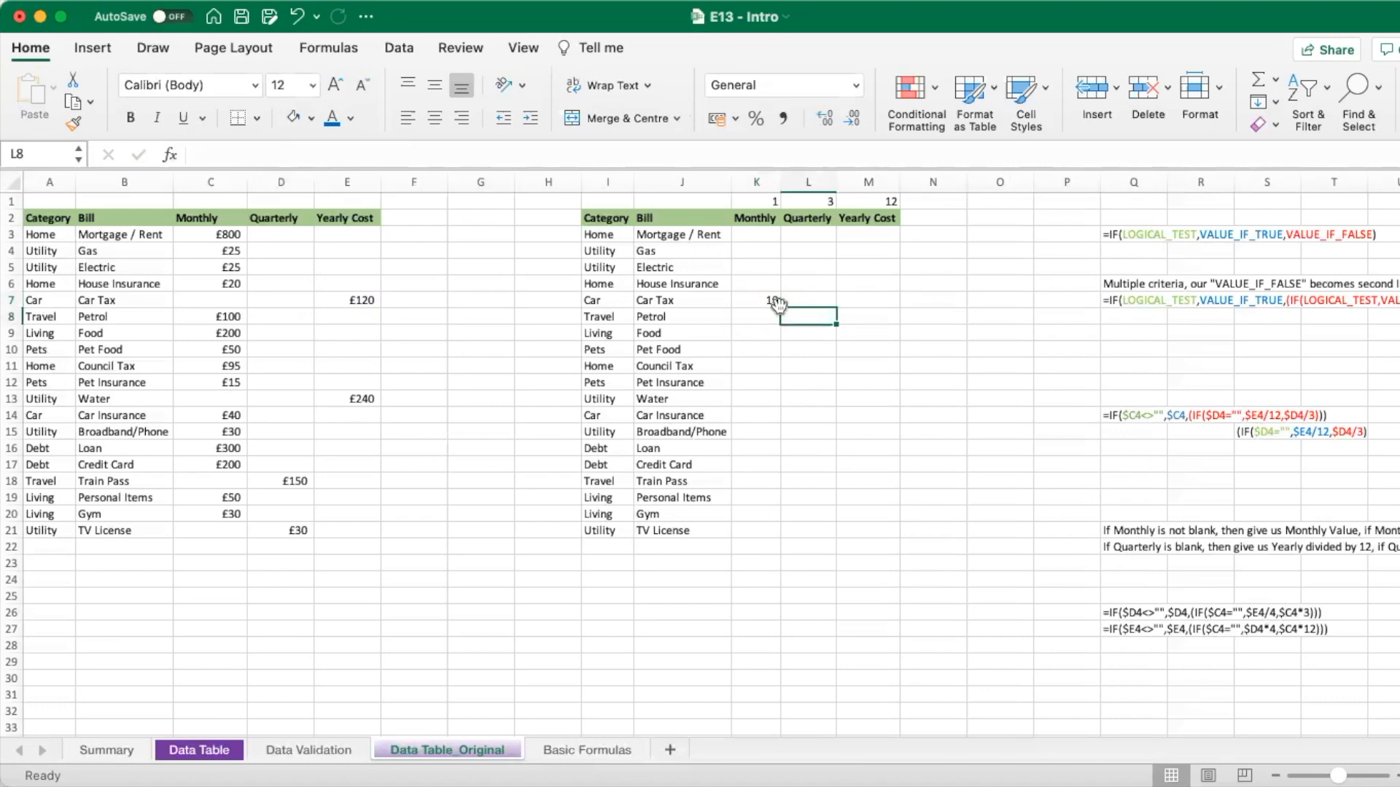
left_click(777, 306)
- Fill K7's formula up to K3, confirming K3 returns 800 for Mortgage / Rent
left_click_drag(780, 309, 775, 232)
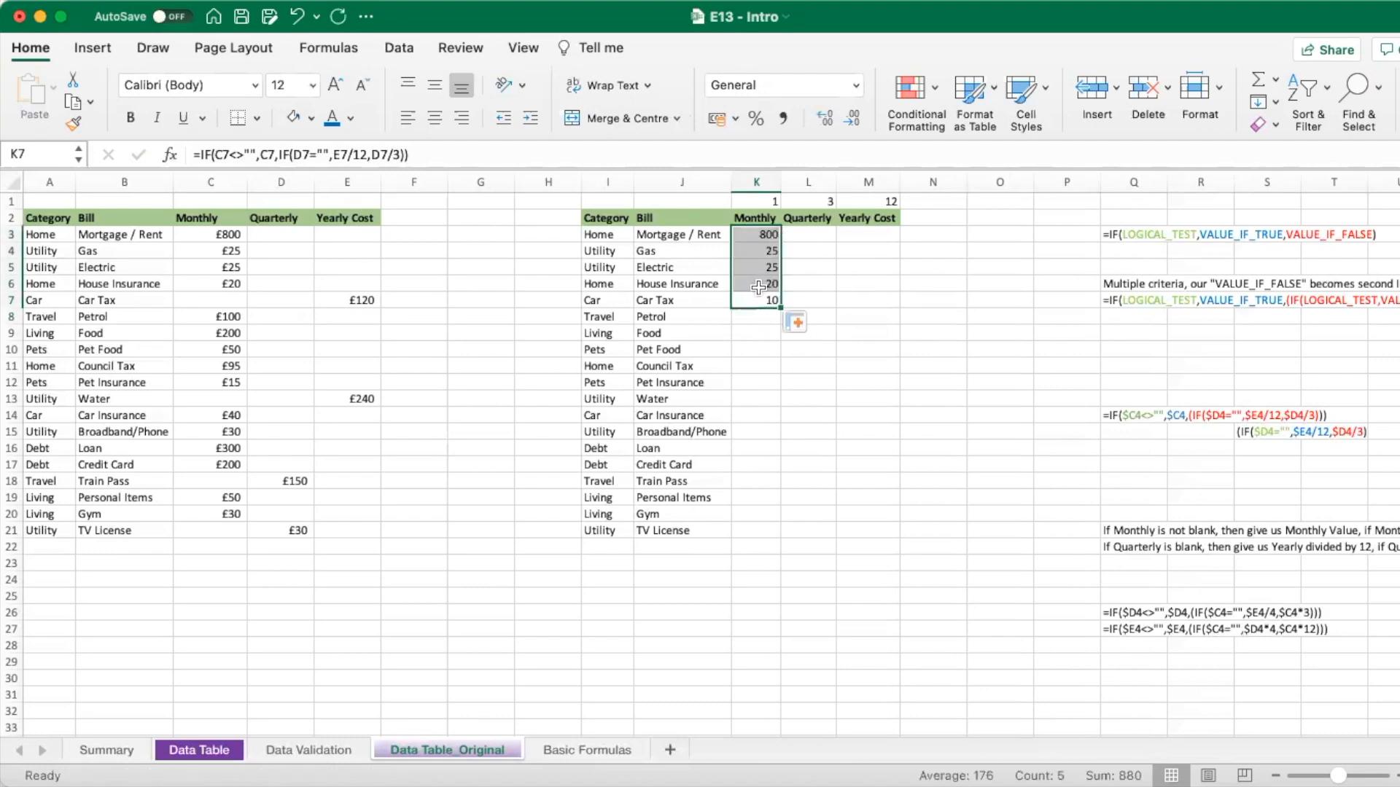
left_click(741, 235)
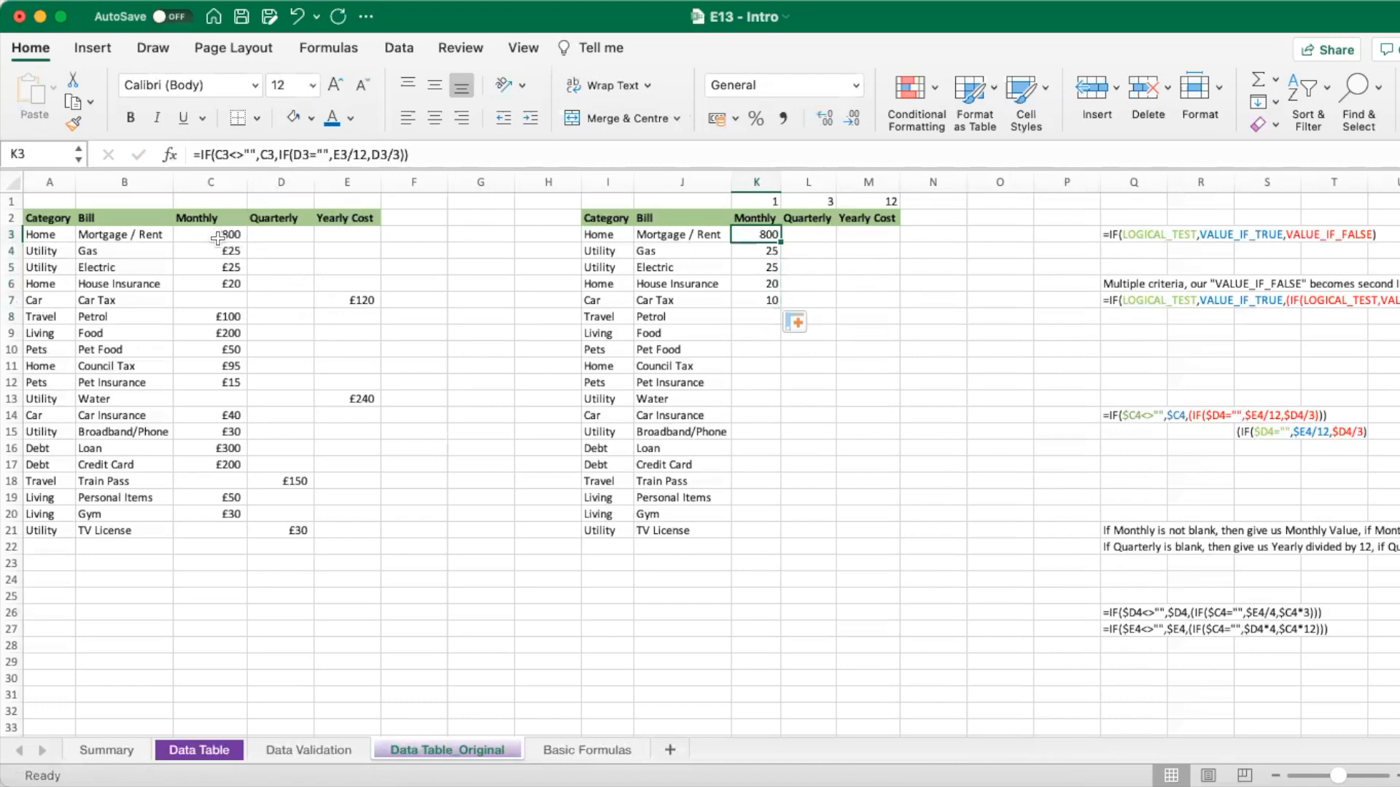
double_click(747, 234)
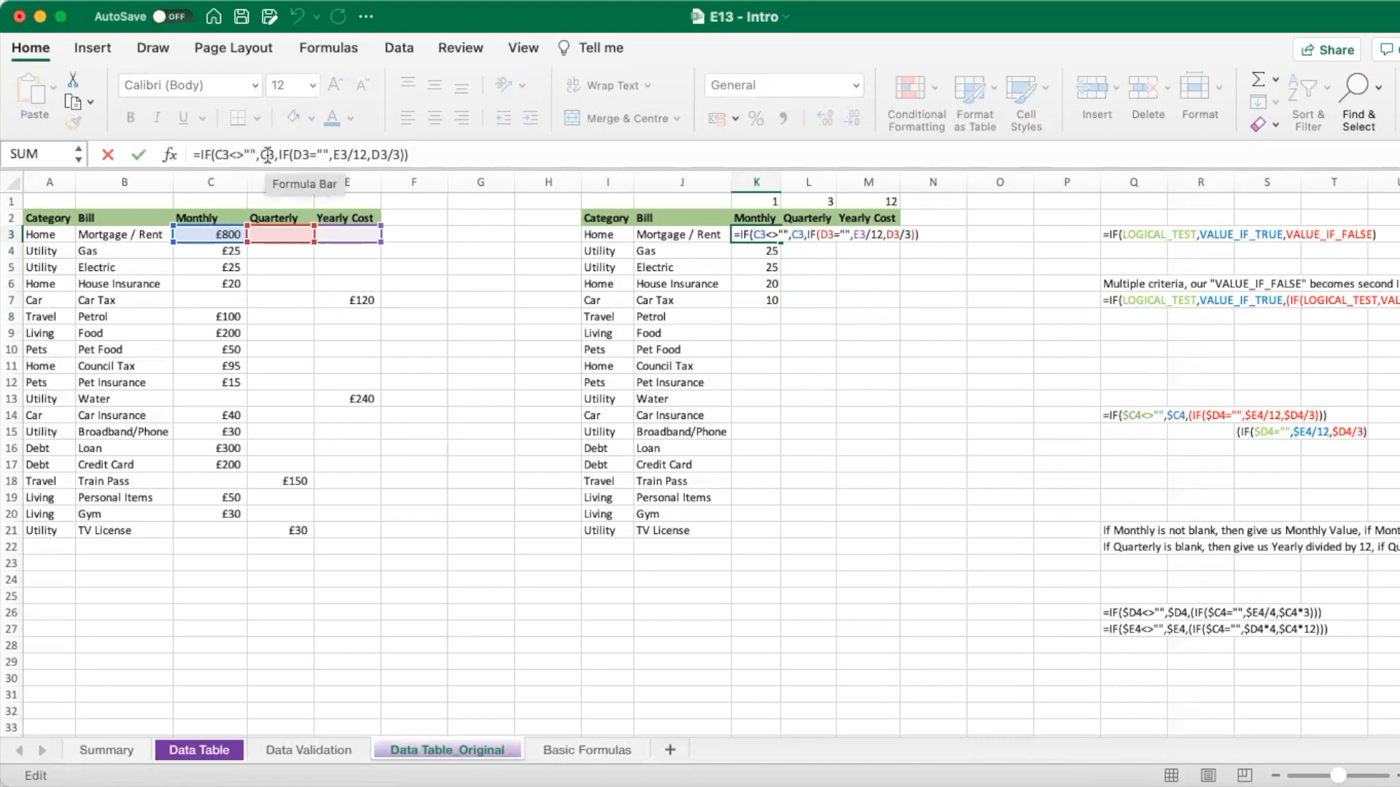
key("Return")
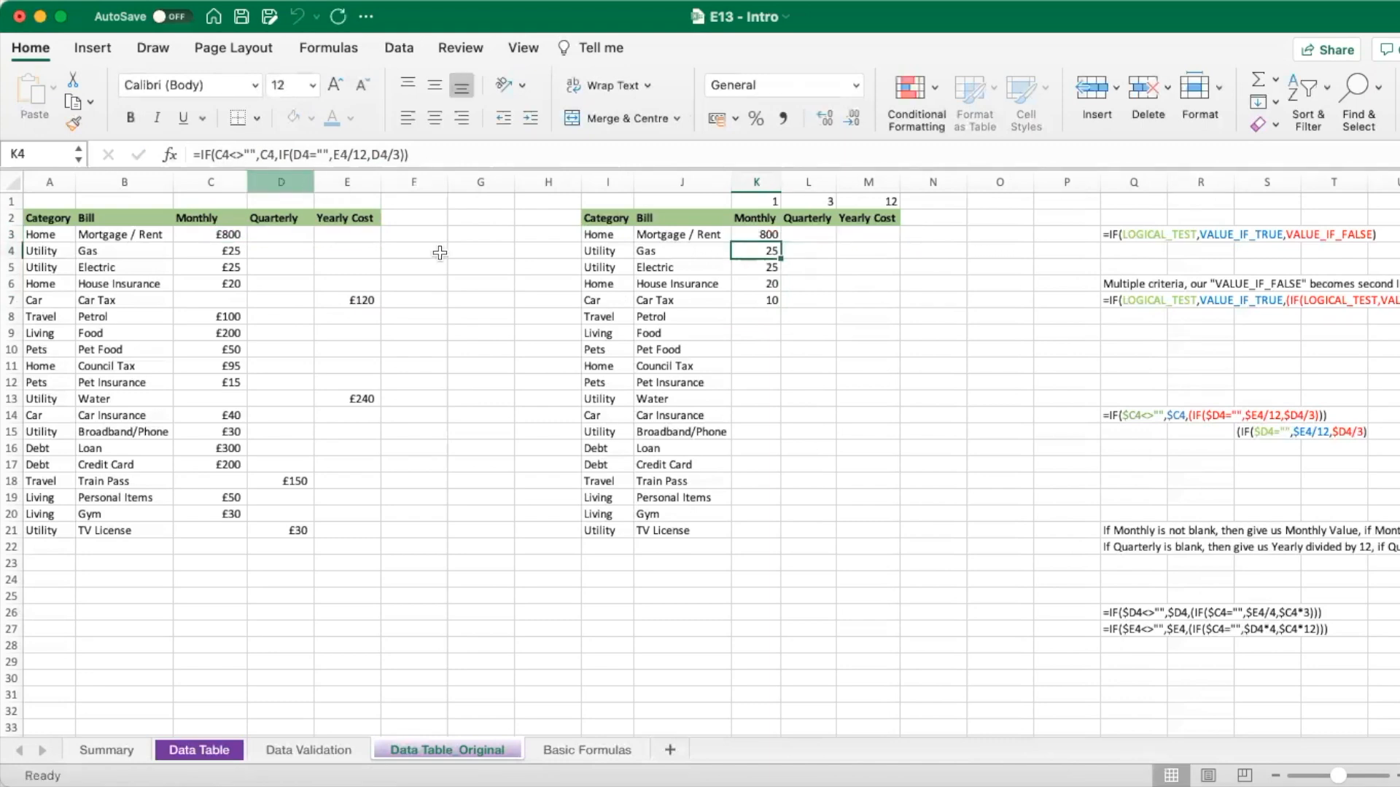
left_click(755, 300)
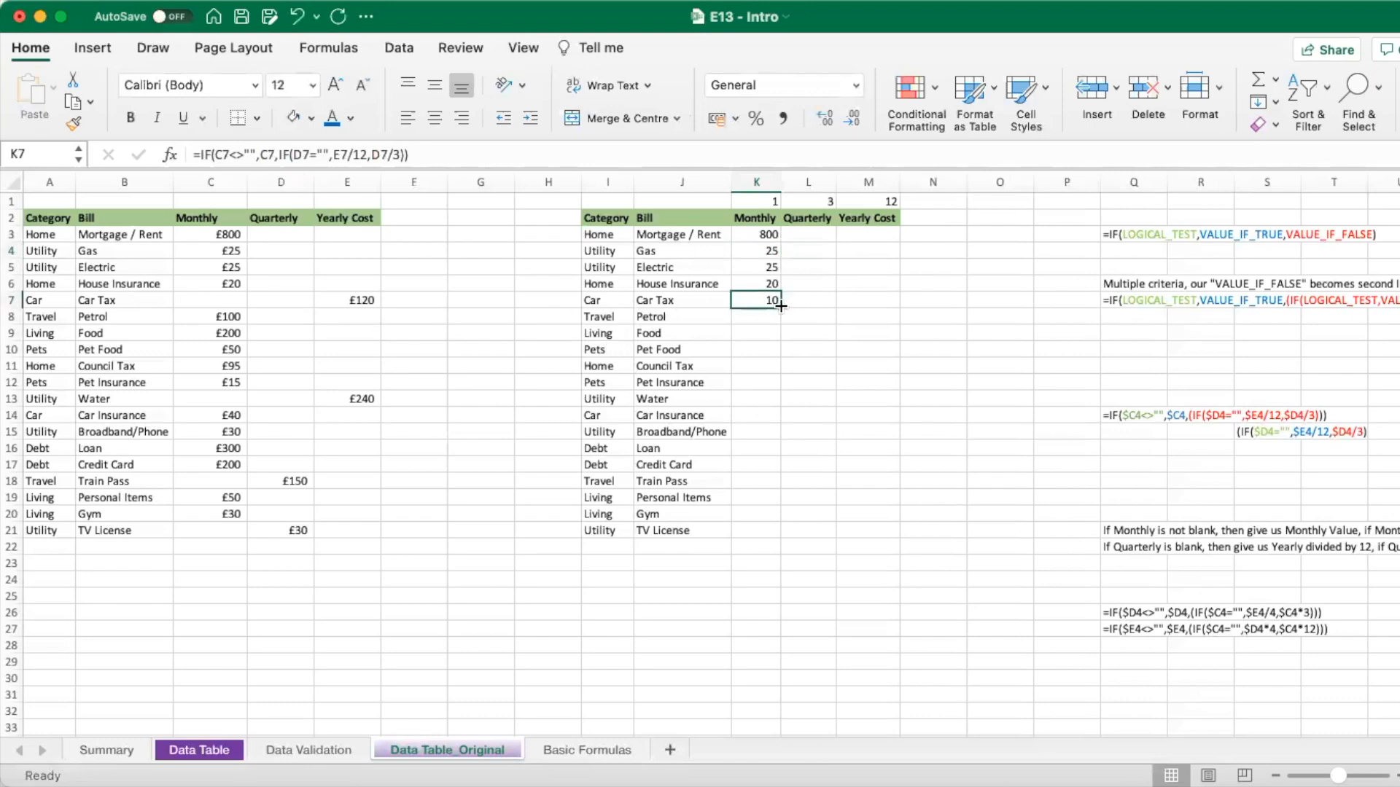
- Fill the Monthly formula down to K21, confirming Train Pass in K18 returns 50
left_click_drag(781, 307, 769, 529)
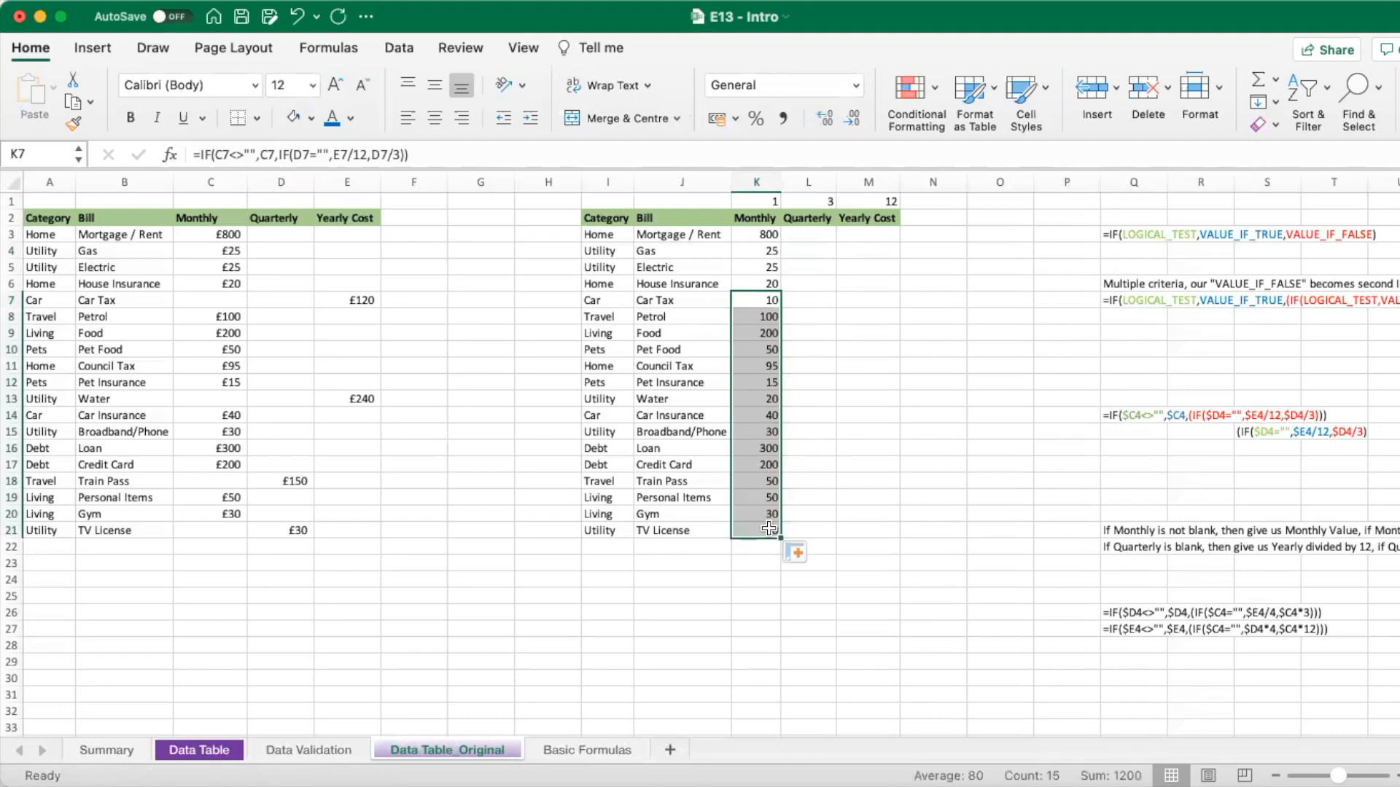
left_click(269, 482)
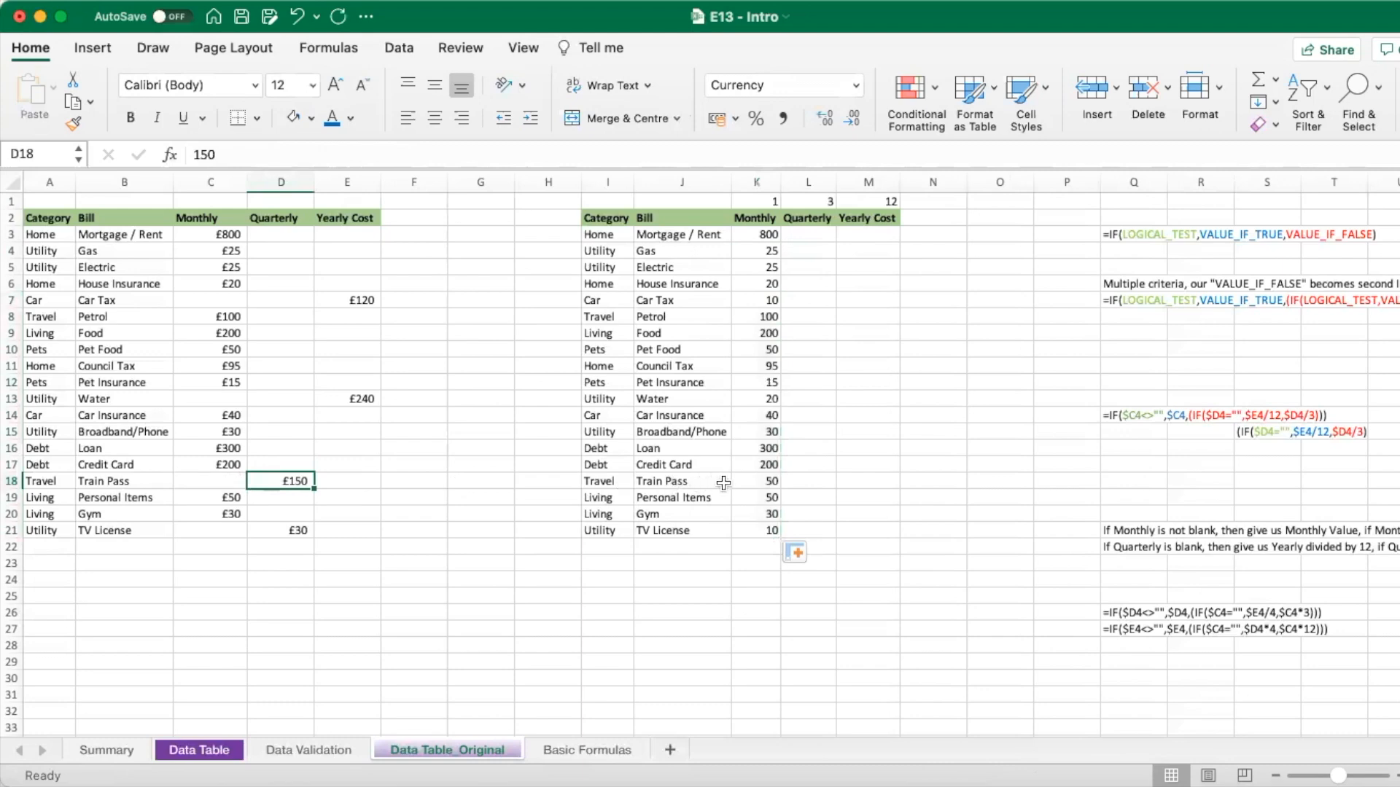
left_click(746, 485)
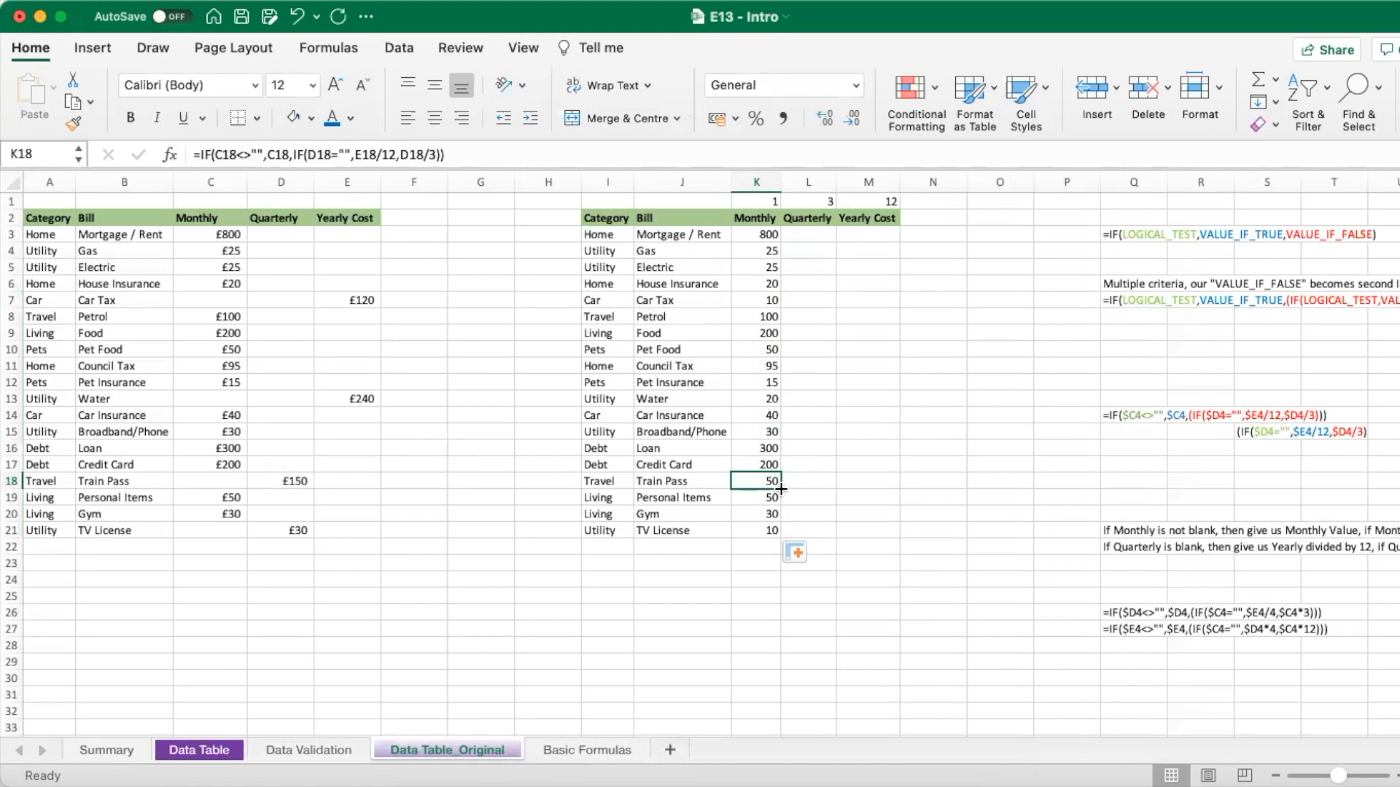
double_click(760, 483)
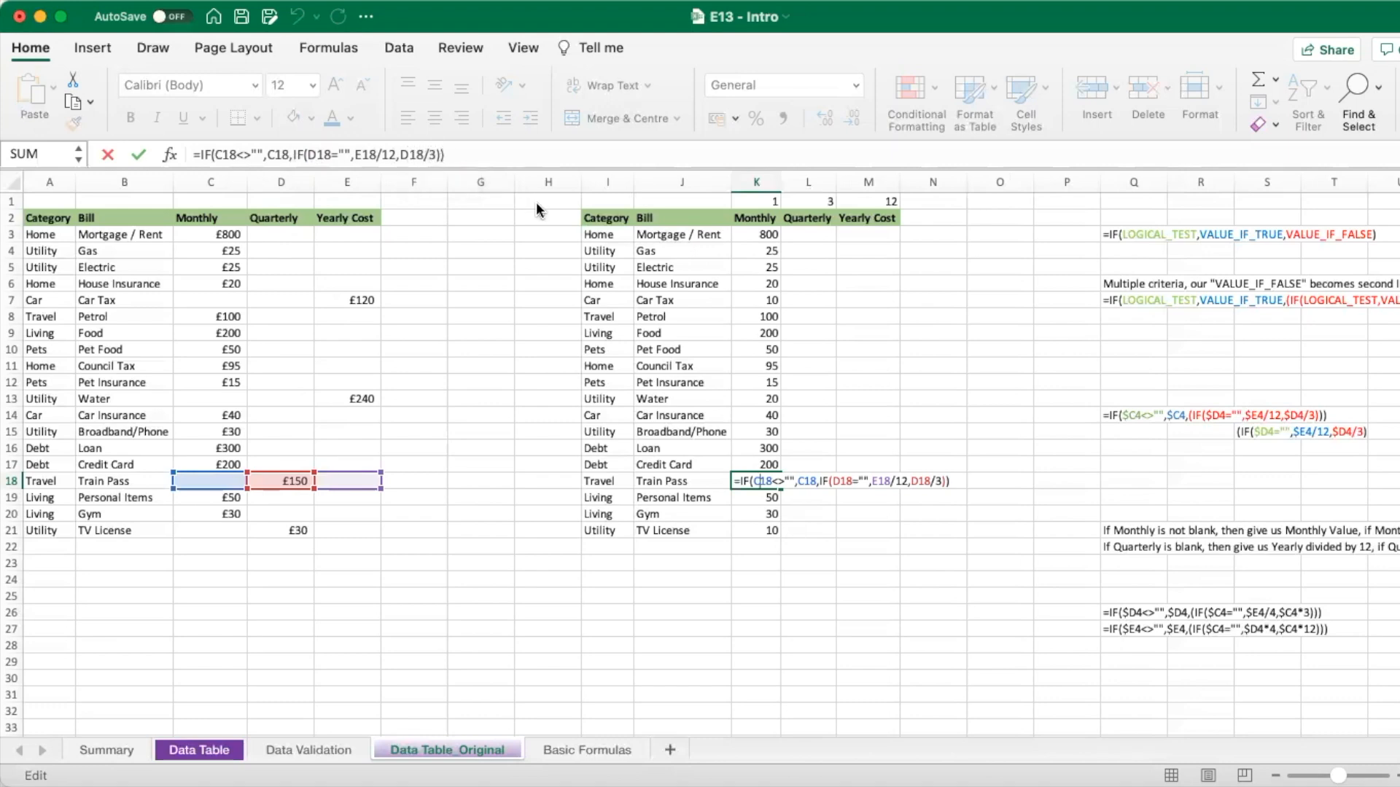
key("Return")
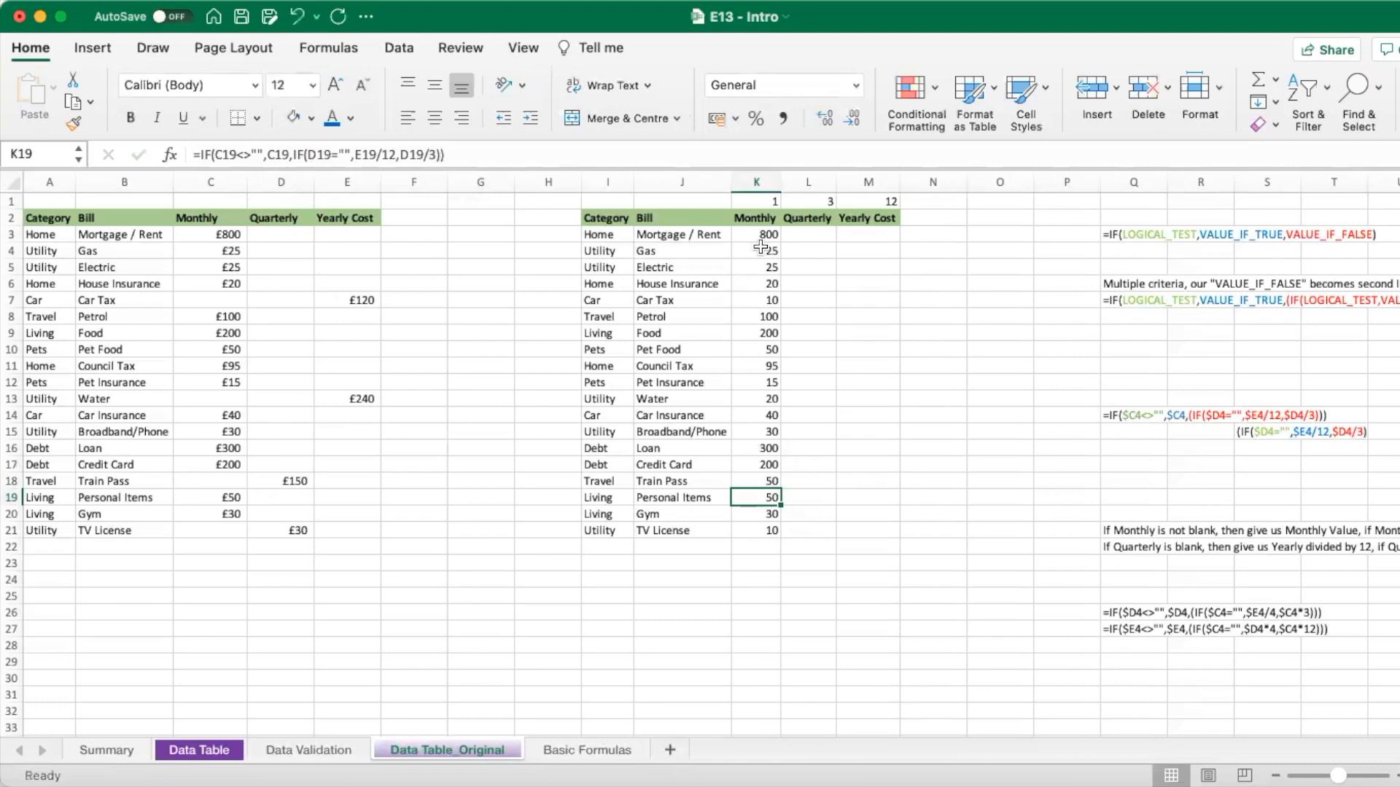
left_click(755, 235)
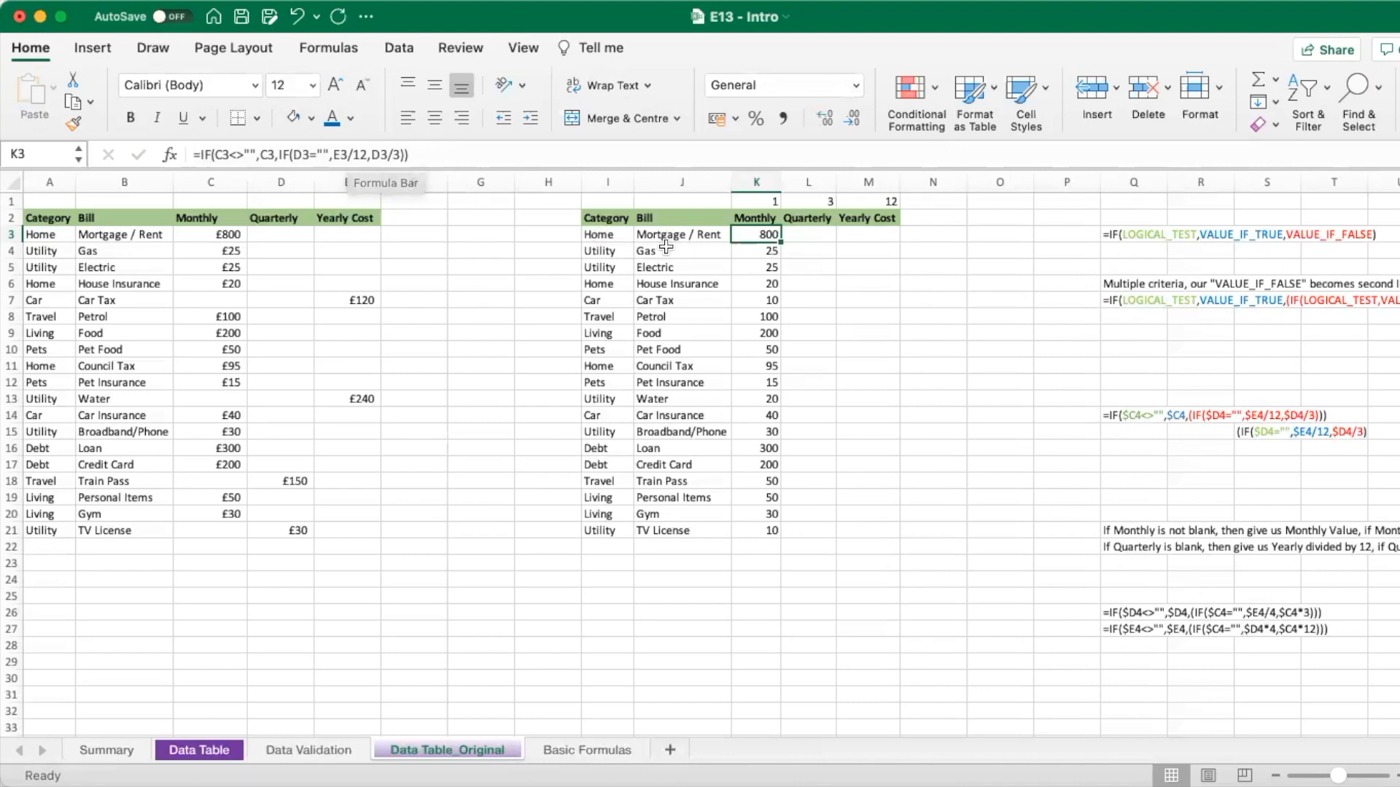
left_click(792, 233)
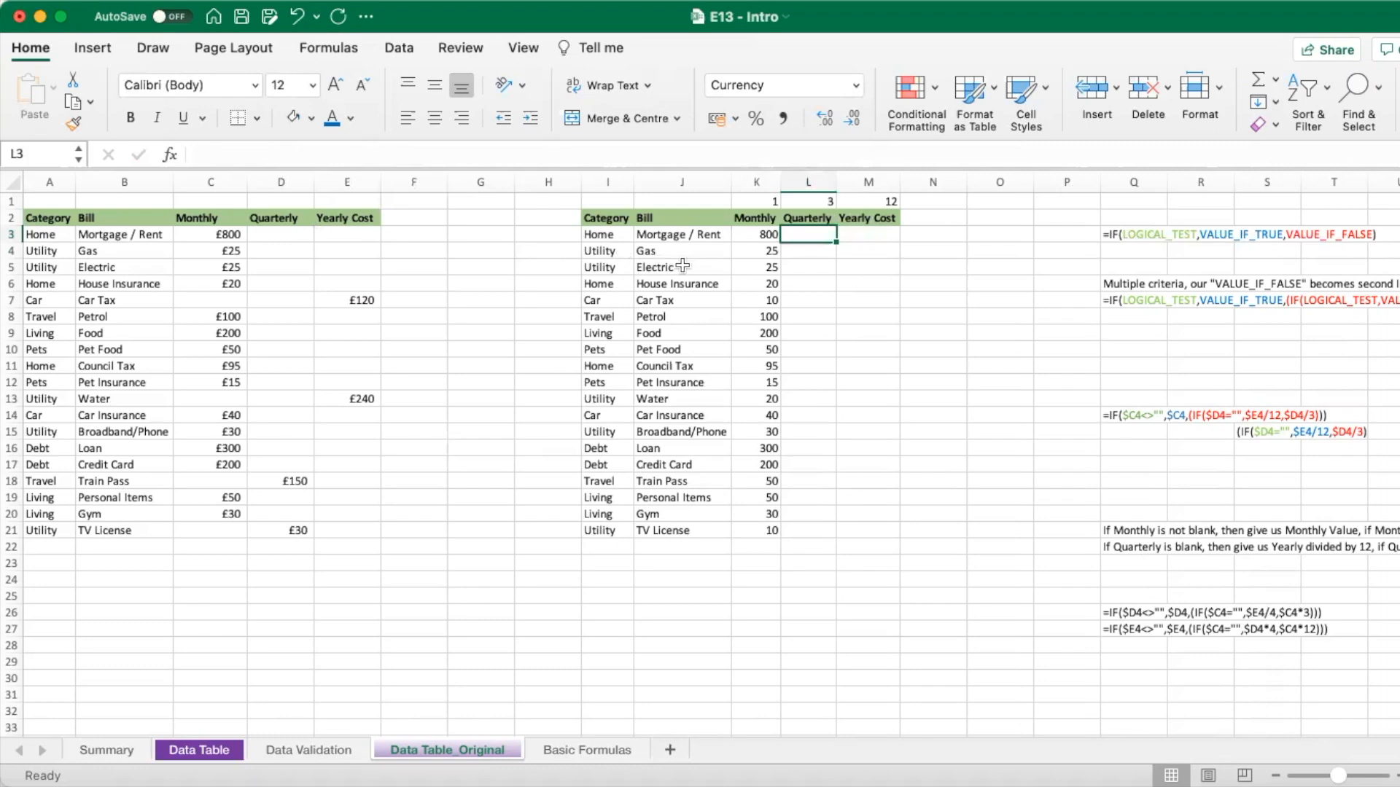
- Begin L3's formula as =IF(D3<>"",D3,IF( so a filled Quarterly value is returned
type("=IF")
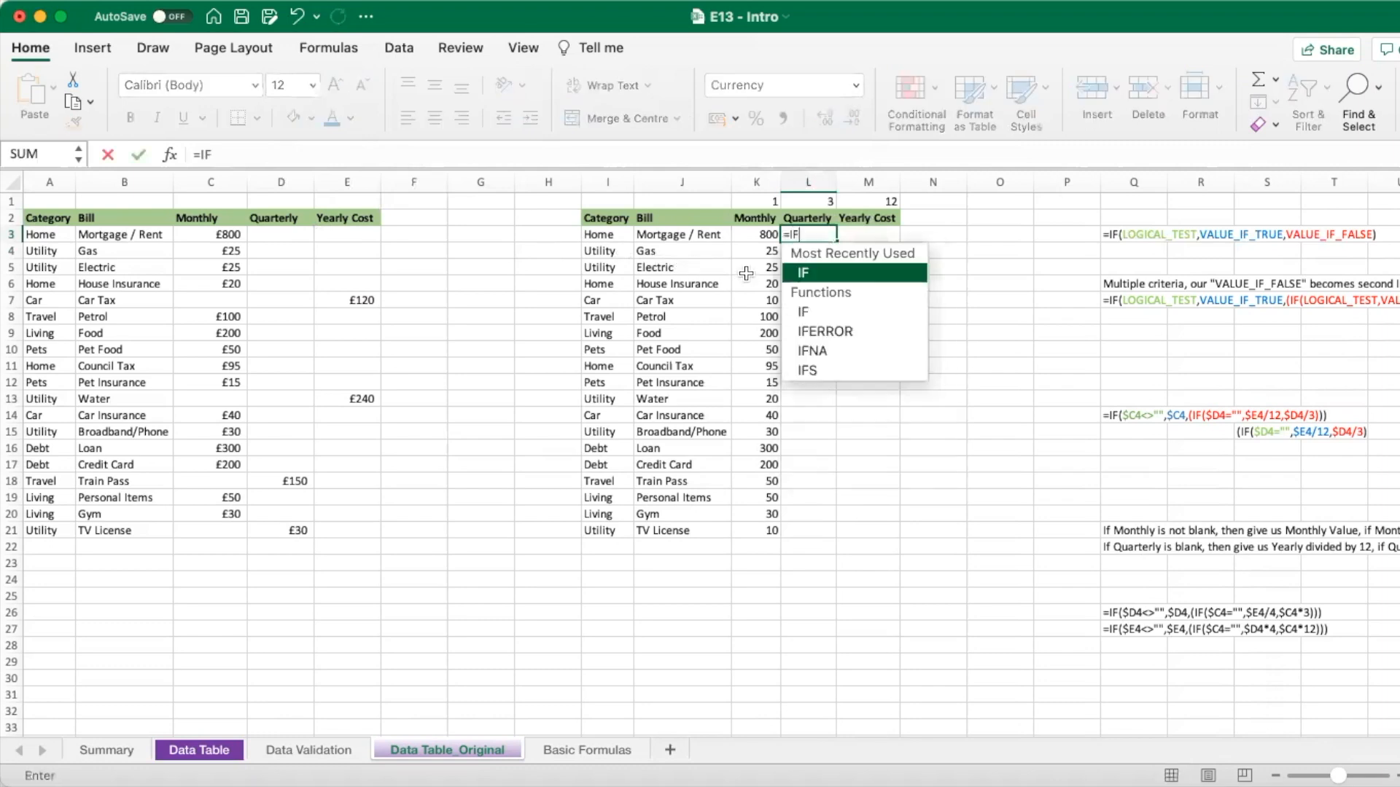
type("(")
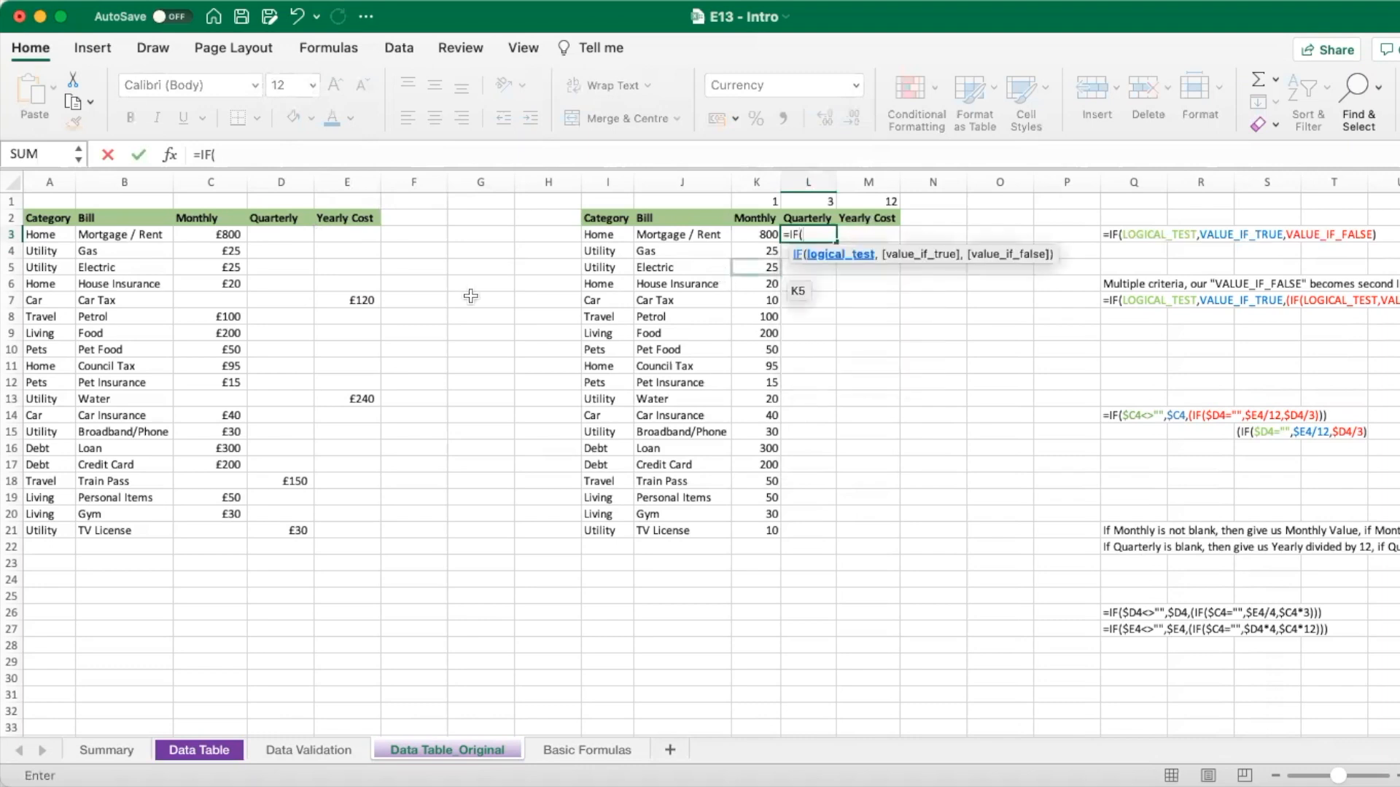
left_click(290, 236)
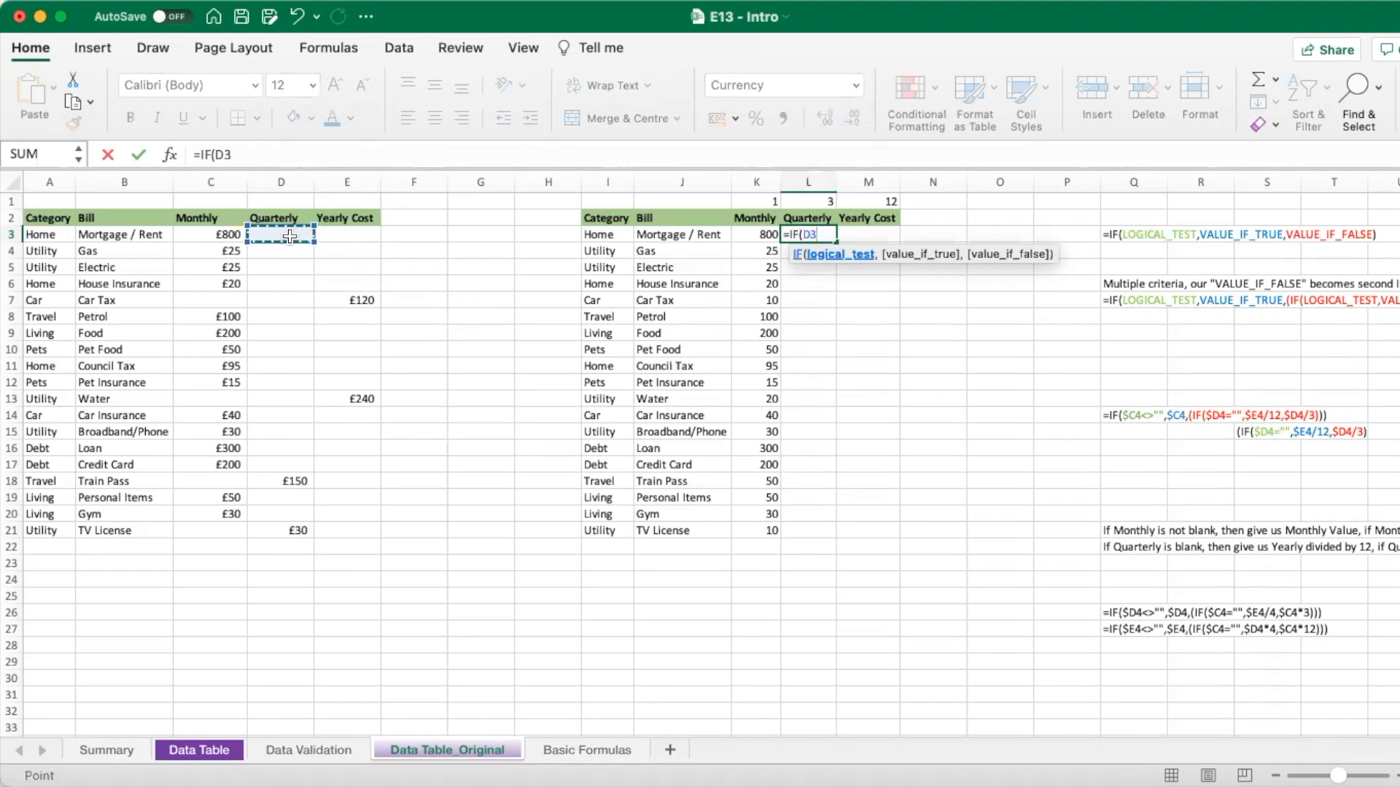
type("<>\"\",")
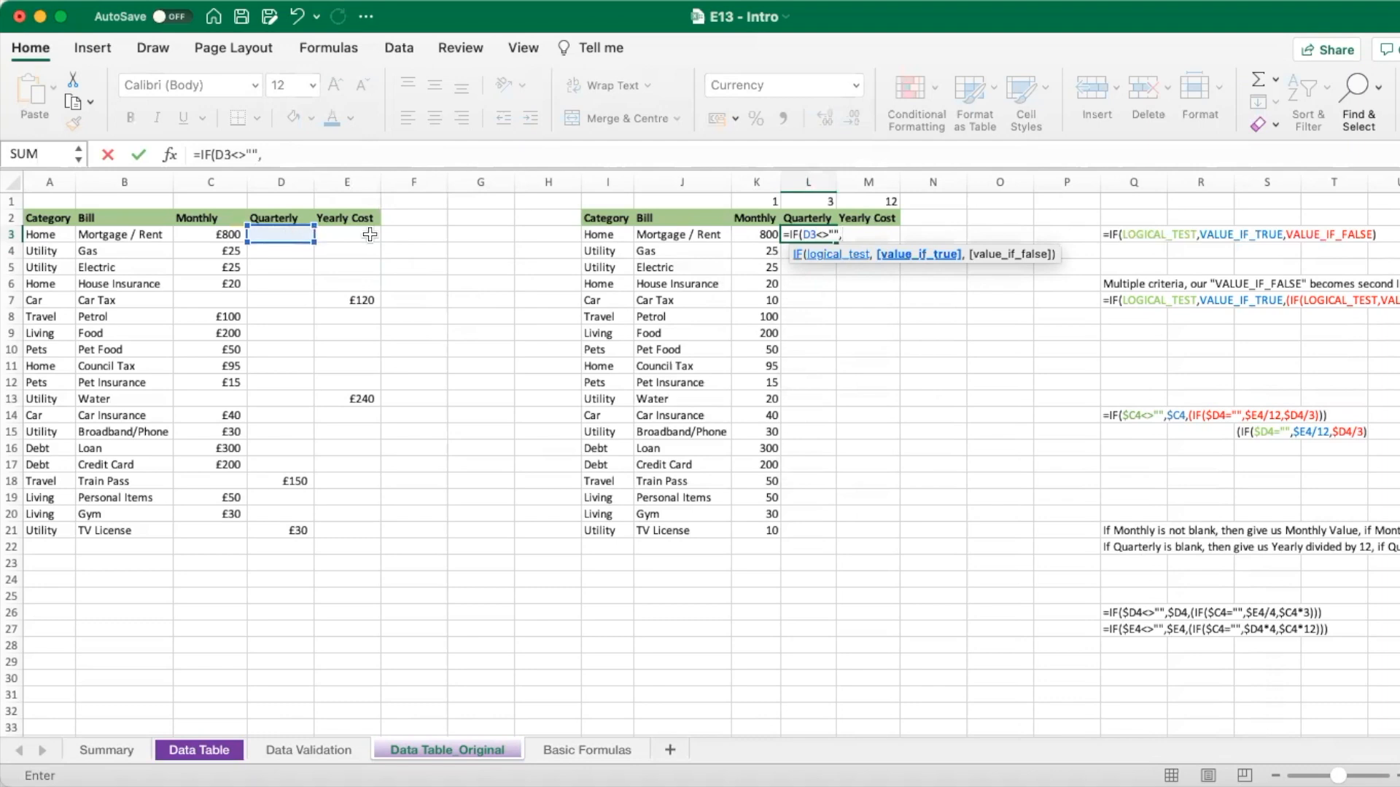
left_click(286, 234)
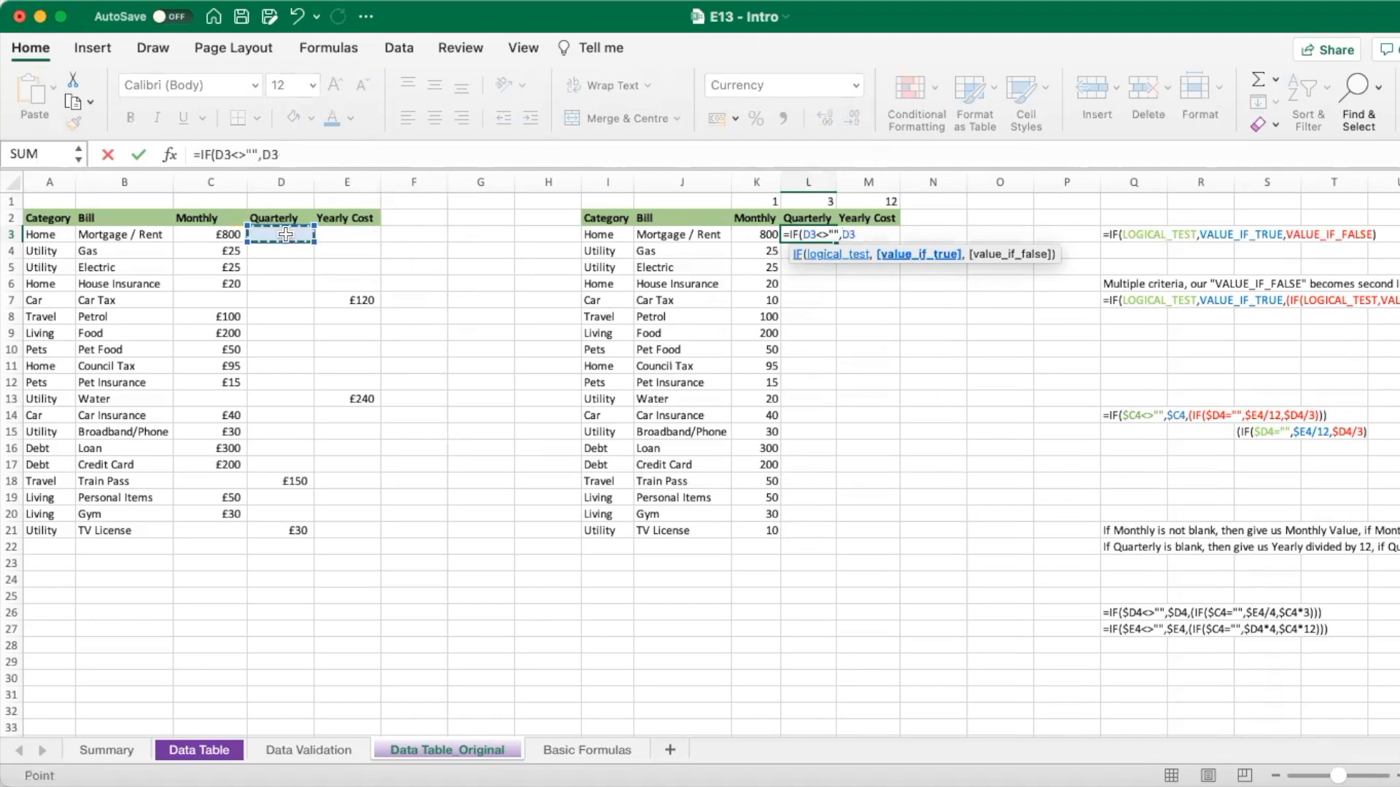
type(",")
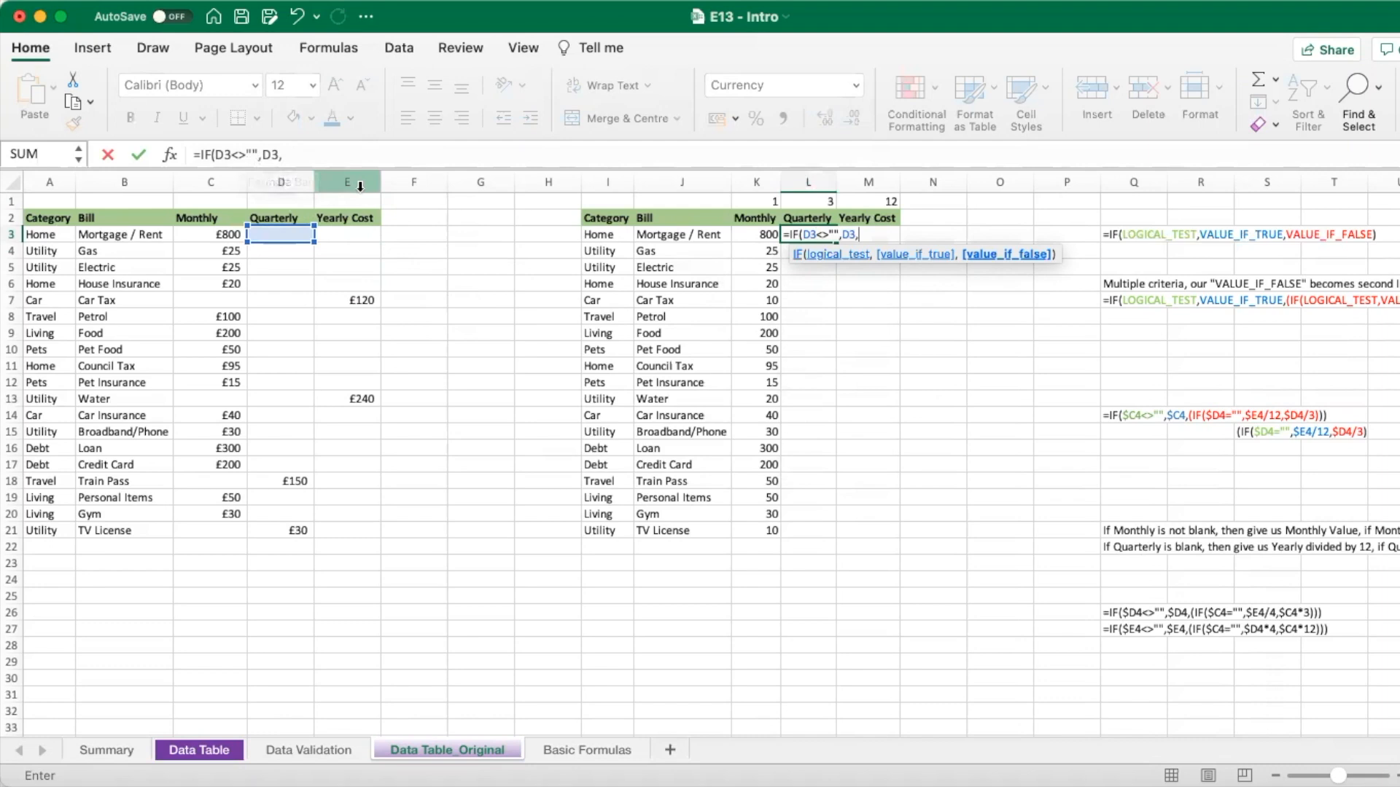
left_click(360, 153)
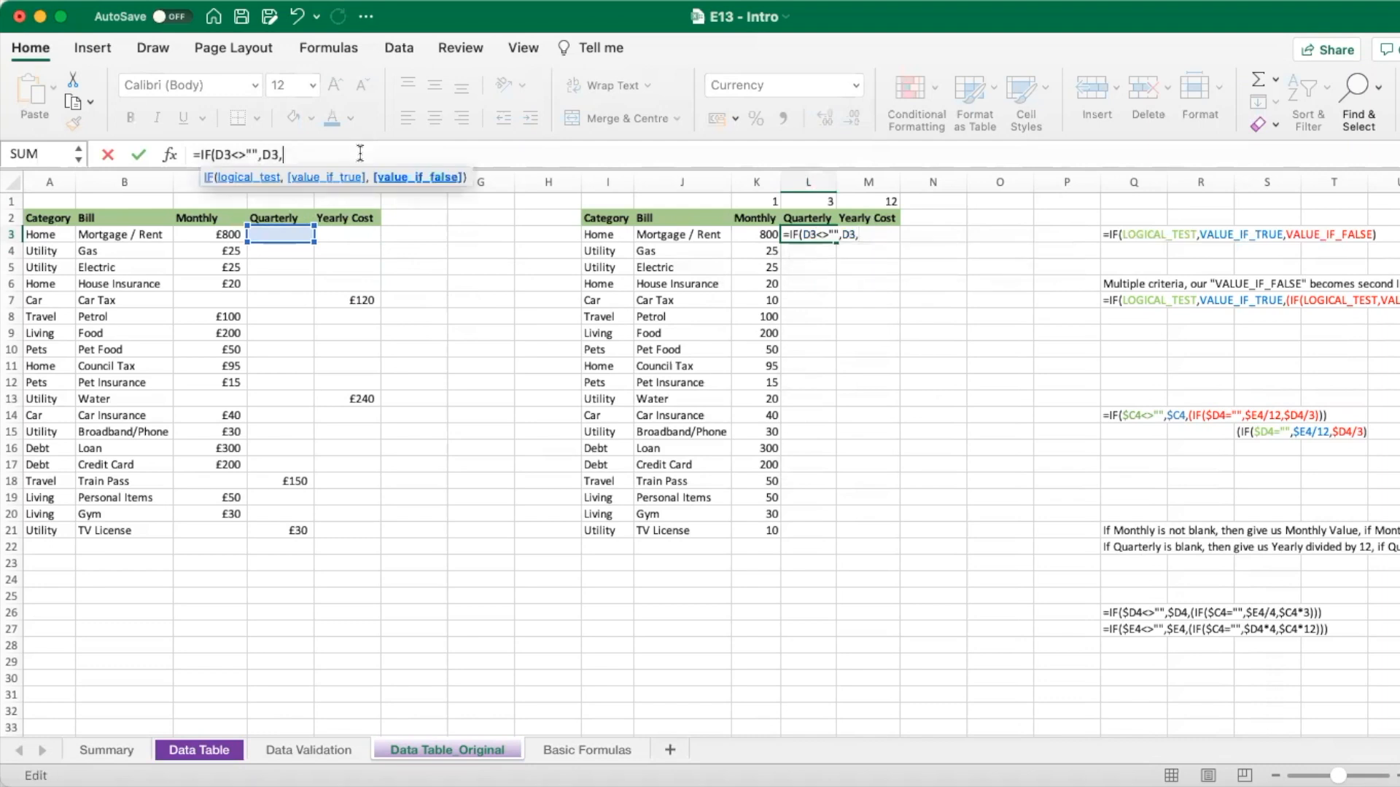
type("IF")
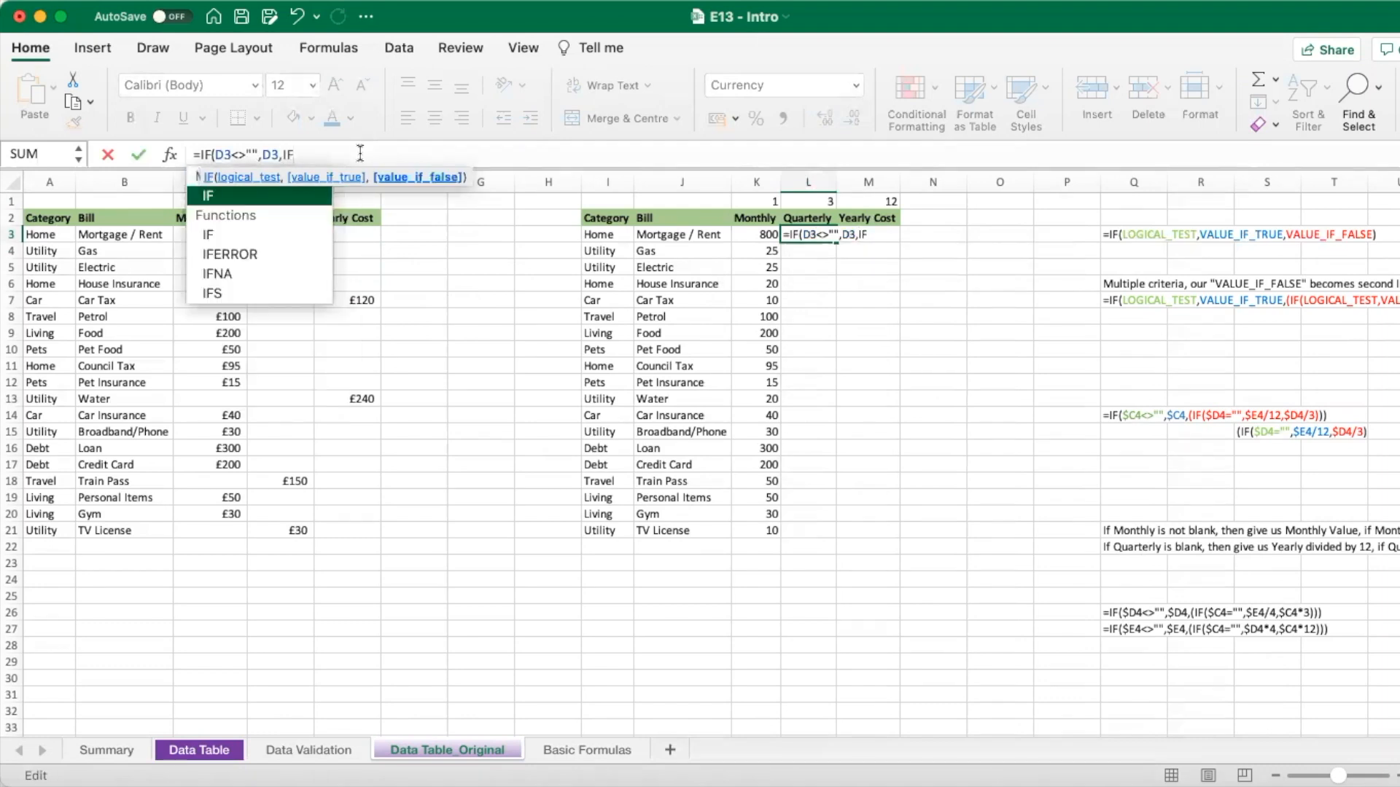
type("(")
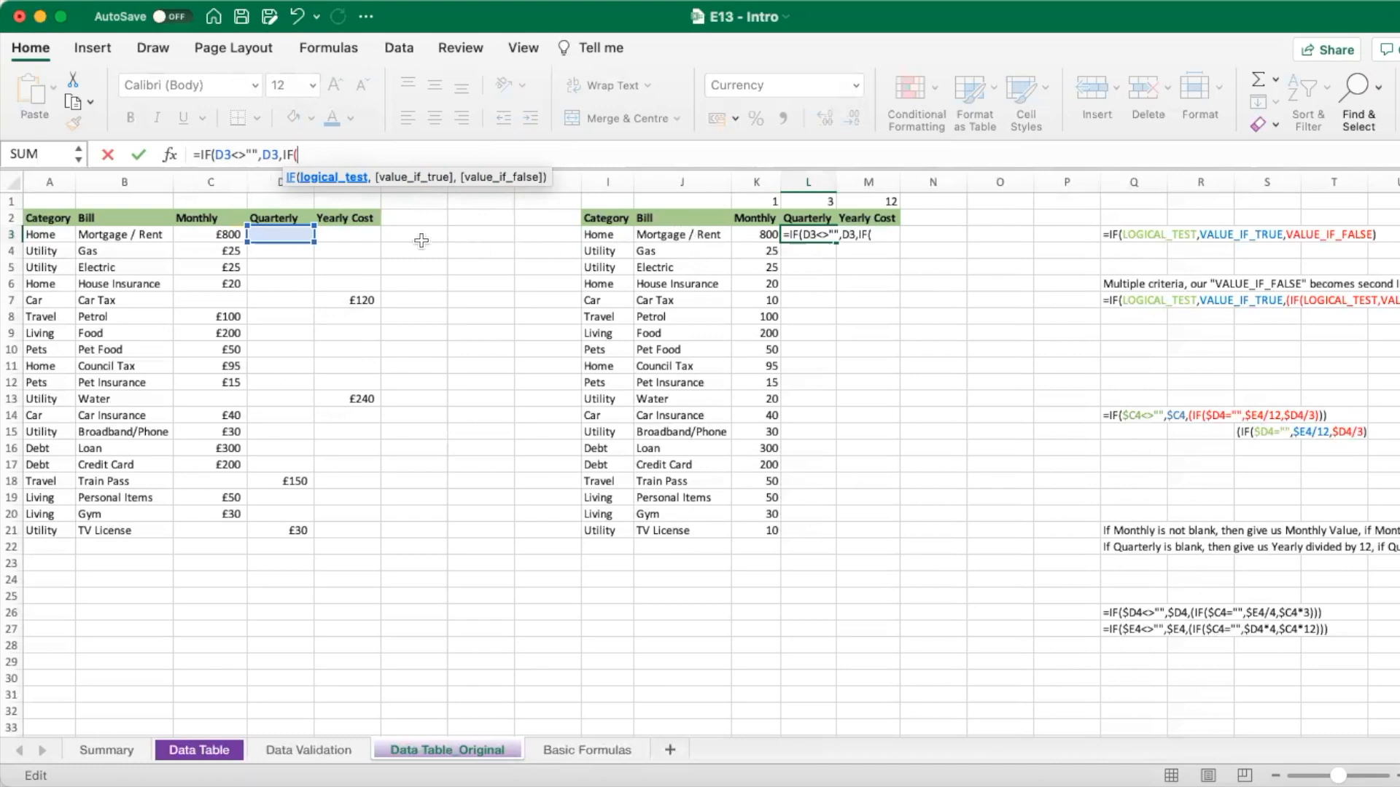
- Complete L3 as =IF(D3<>"",D3,IF(C3="",E3/4,C3*3)), returning £2,400
left_click(201, 231)
type("=")
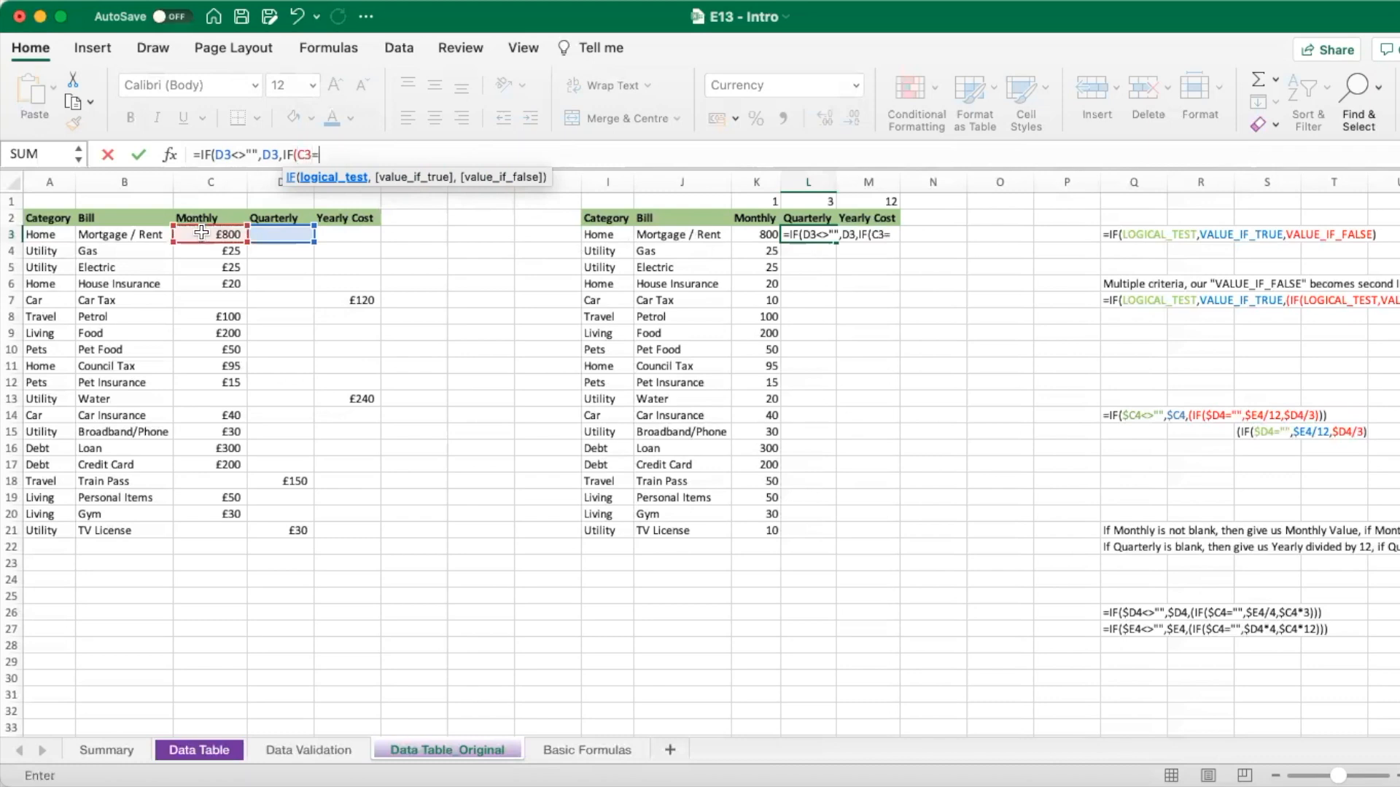
type("\"\",")
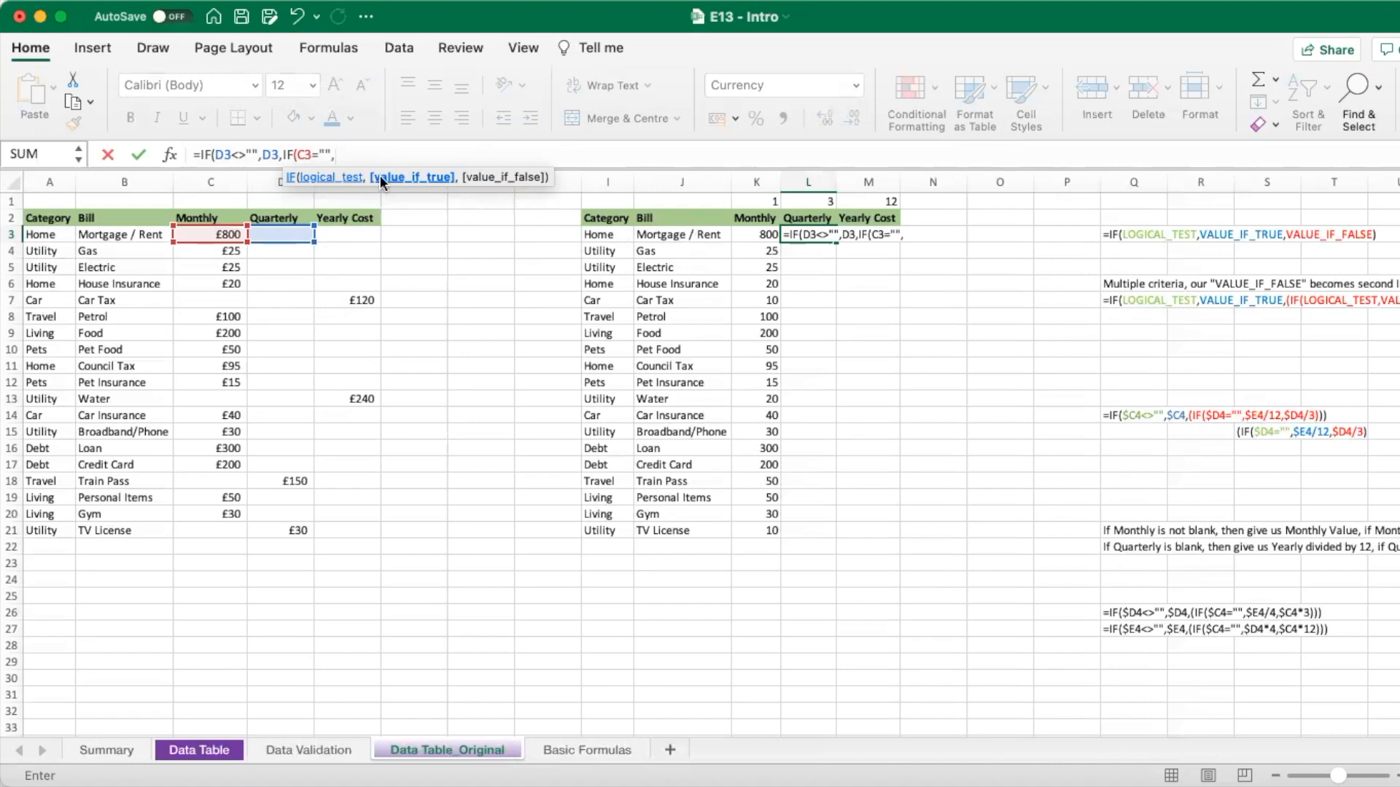
left_click(350, 232)
type("/4")
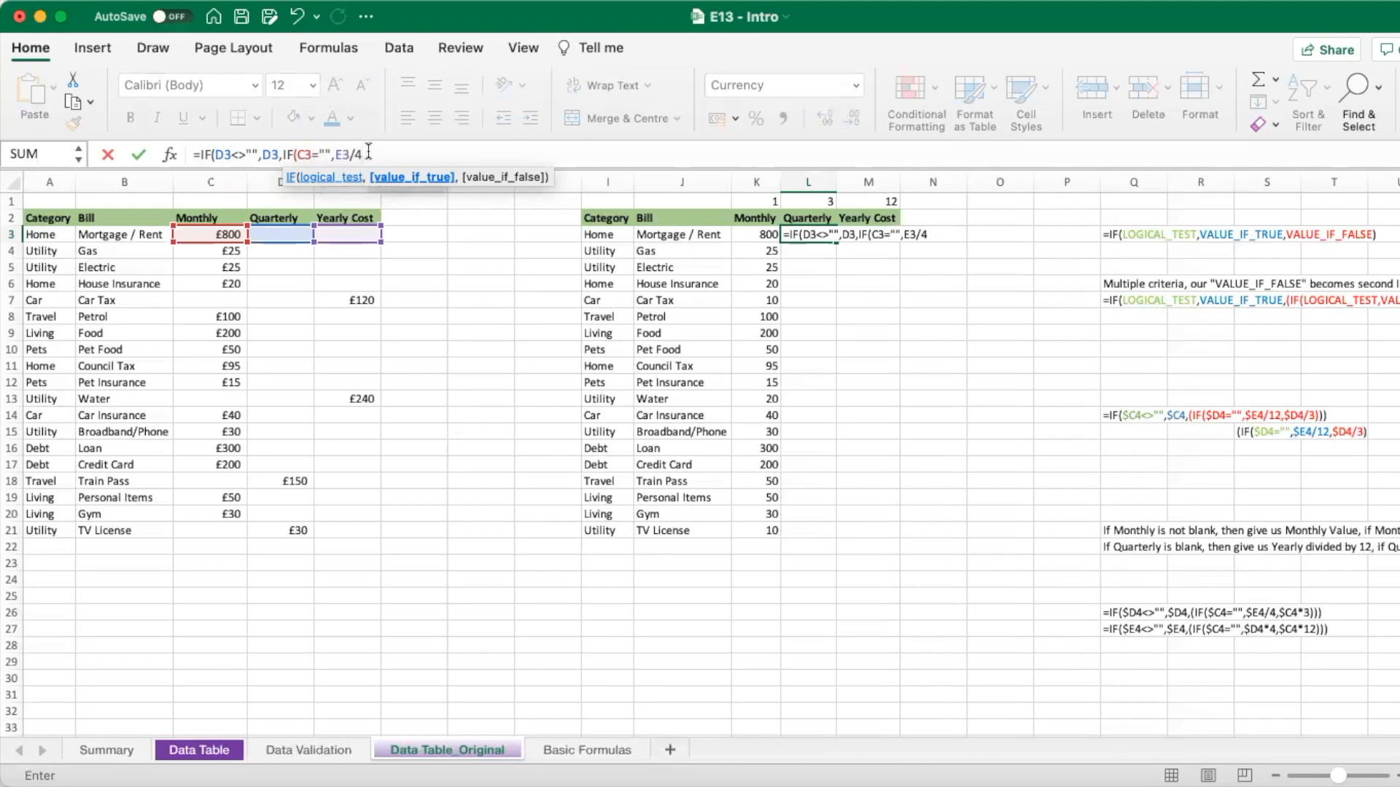
type(",")
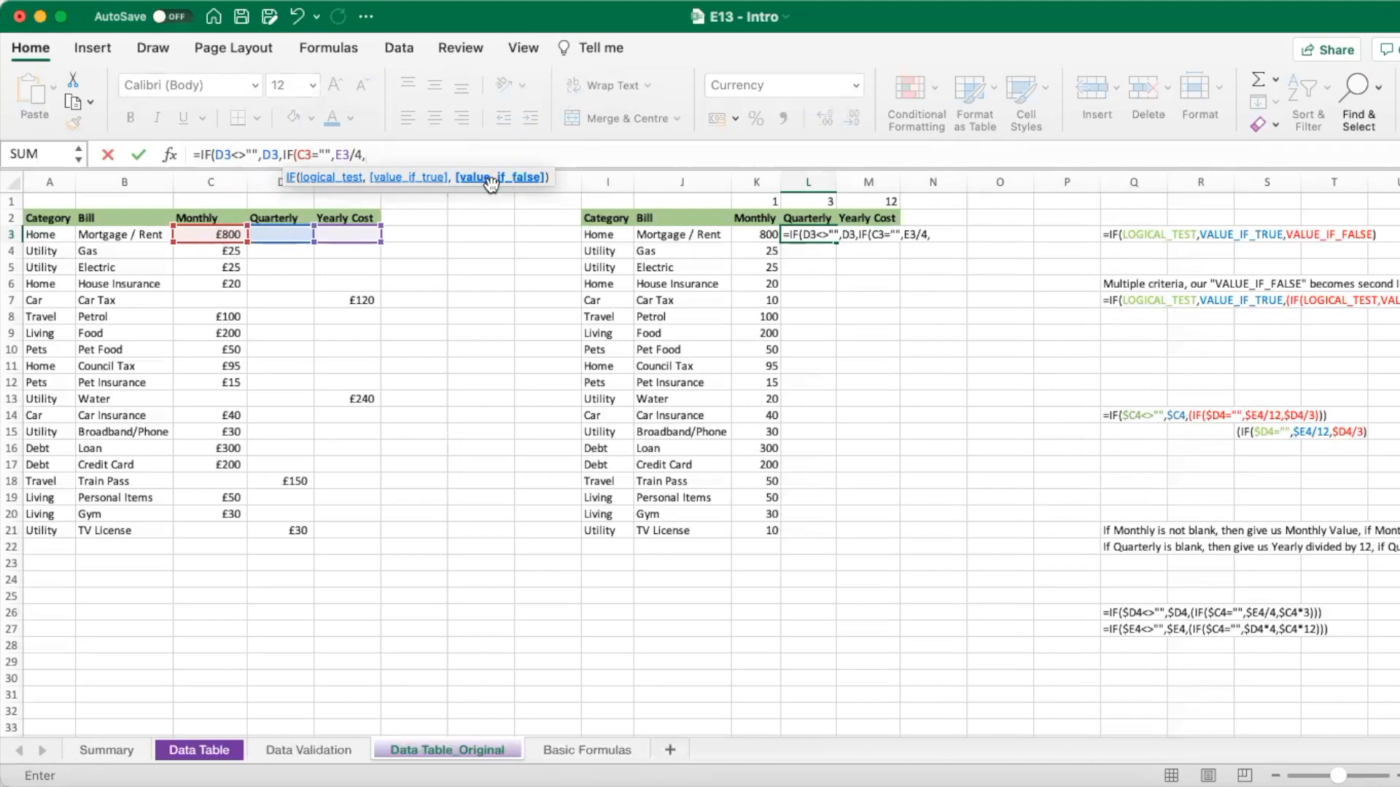
left_click(216, 235)
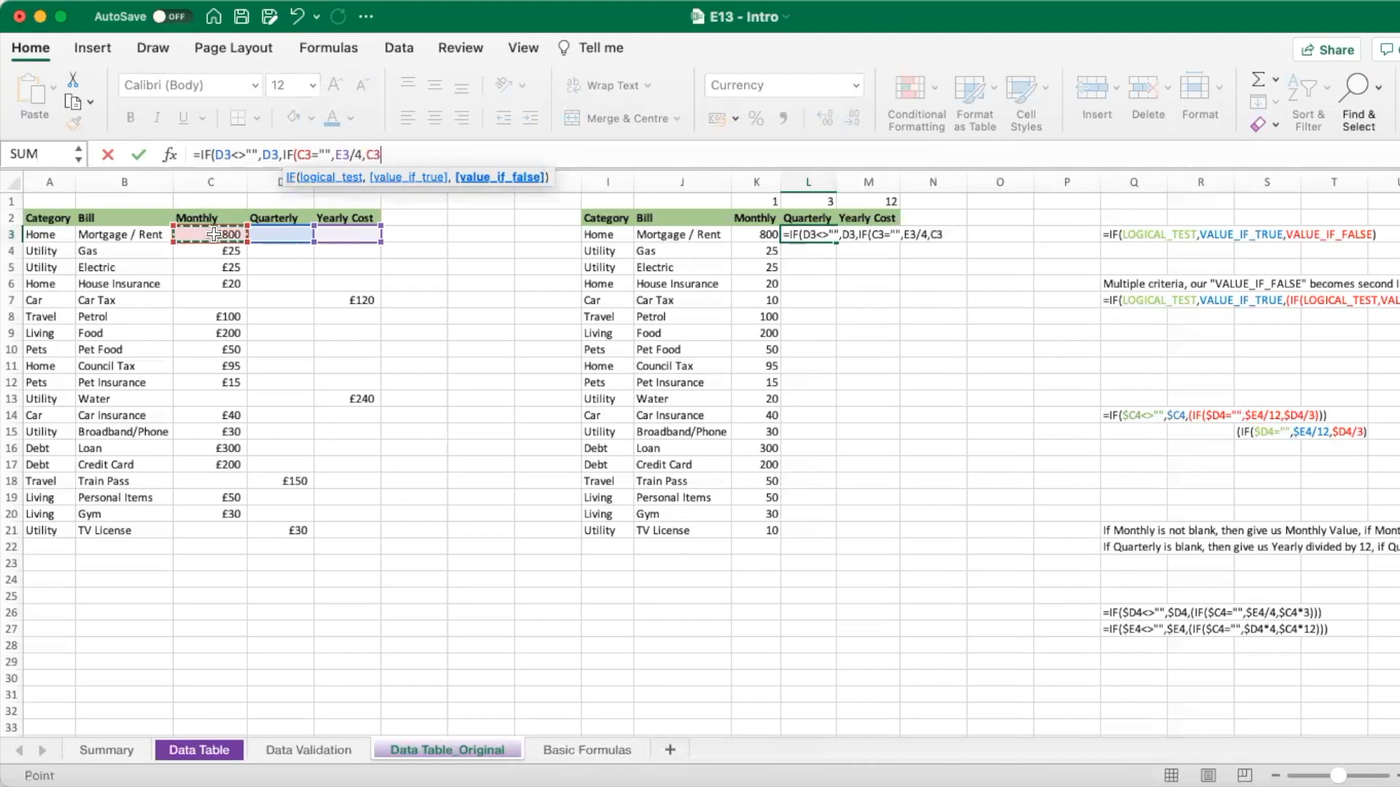
type("*3)")
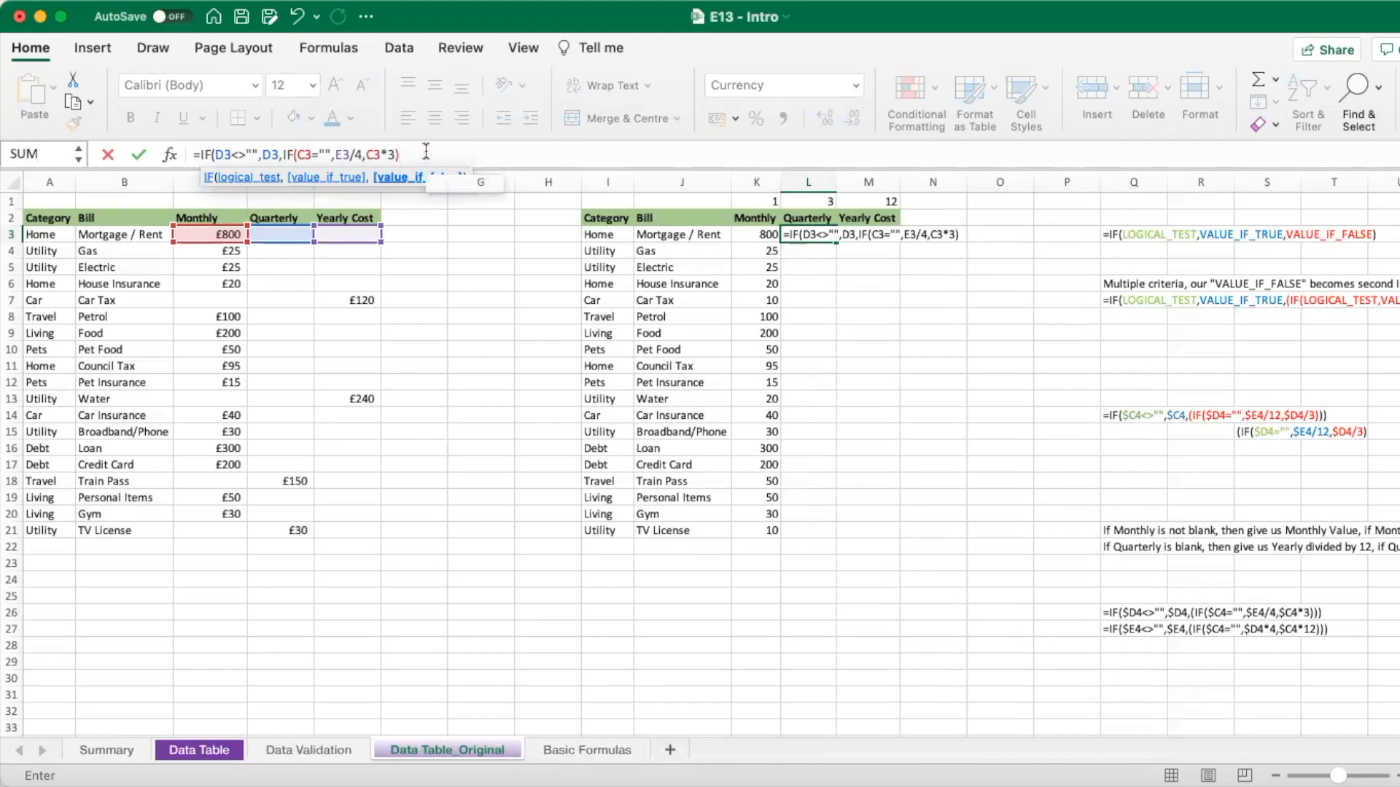
type(")")
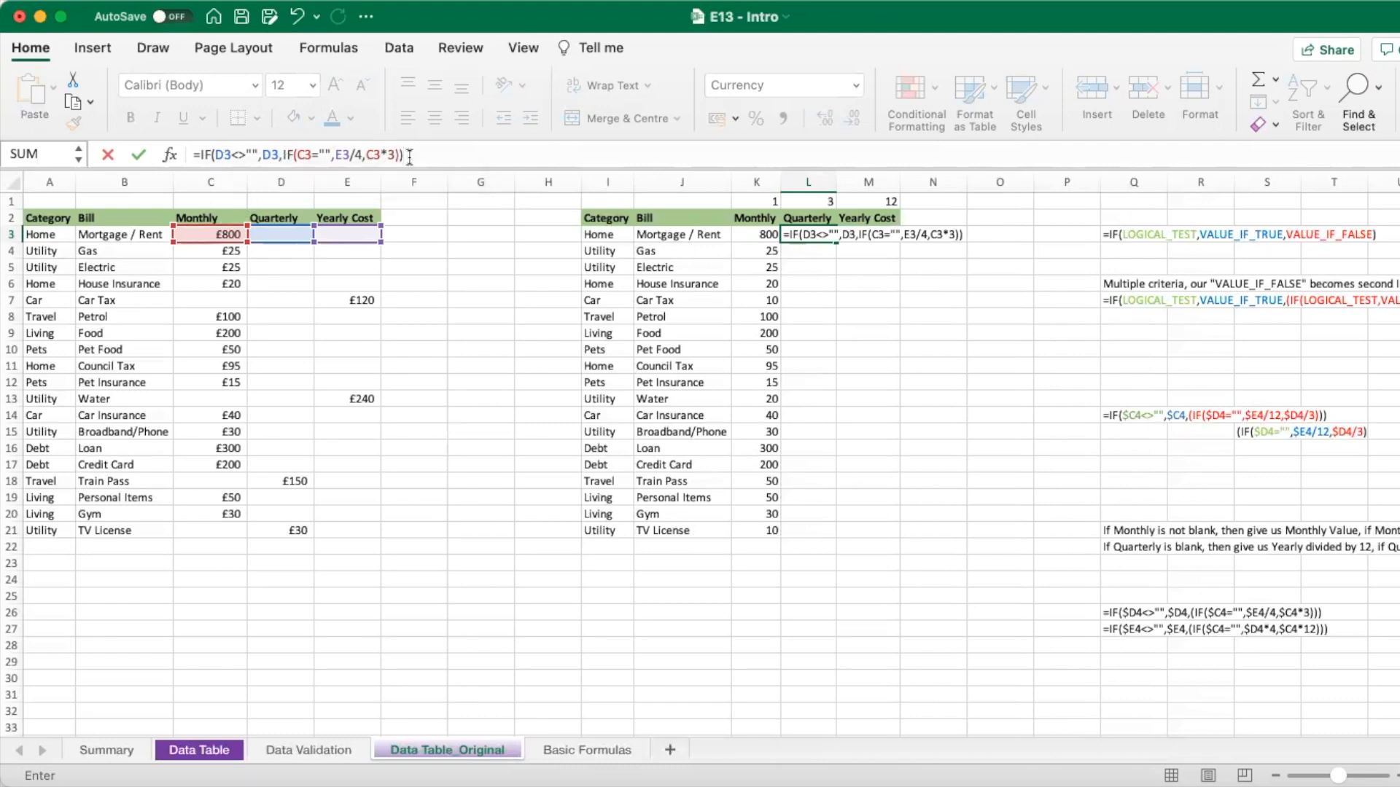
key("Return")
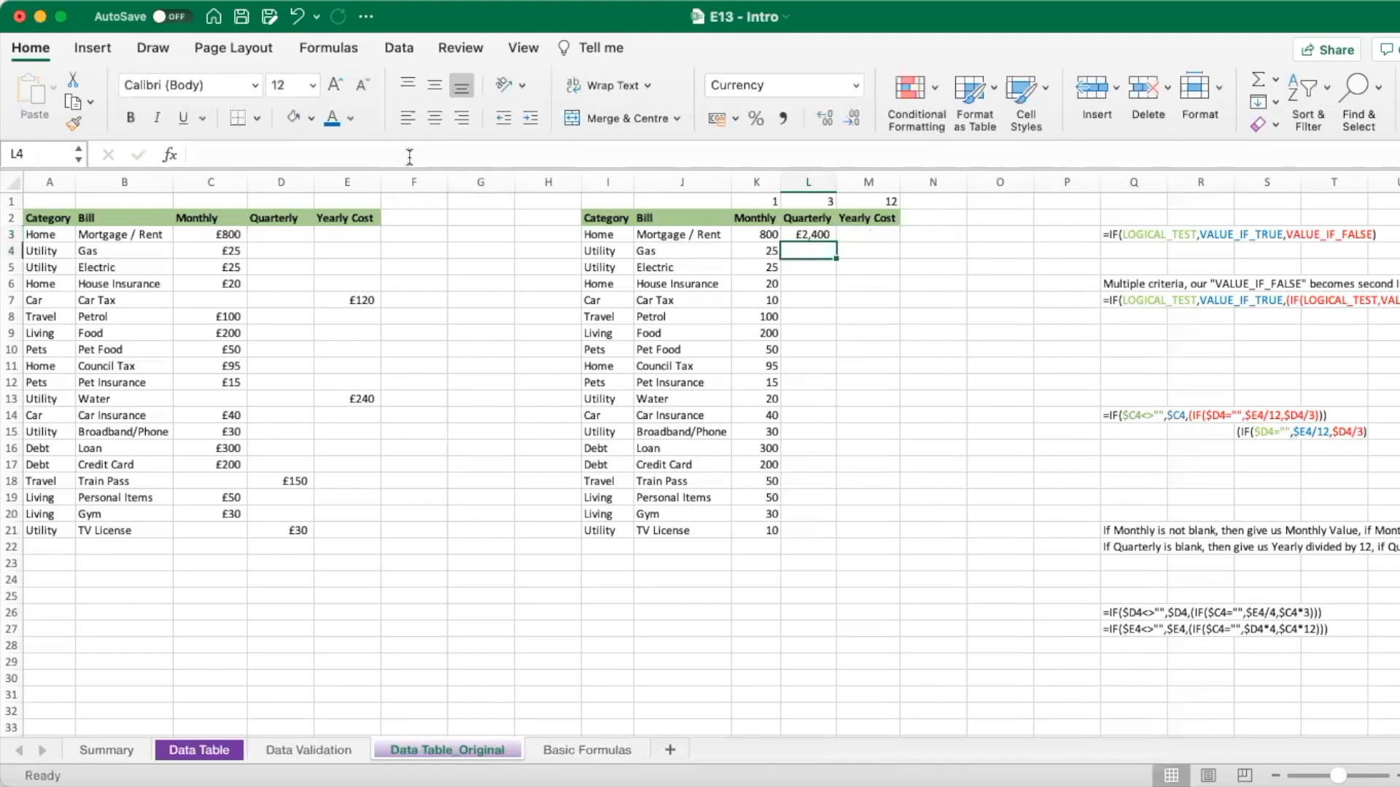
- Fill the Quarterly formula from L3 down to L21, checking Car Tax's inputs
left_click(820, 234)
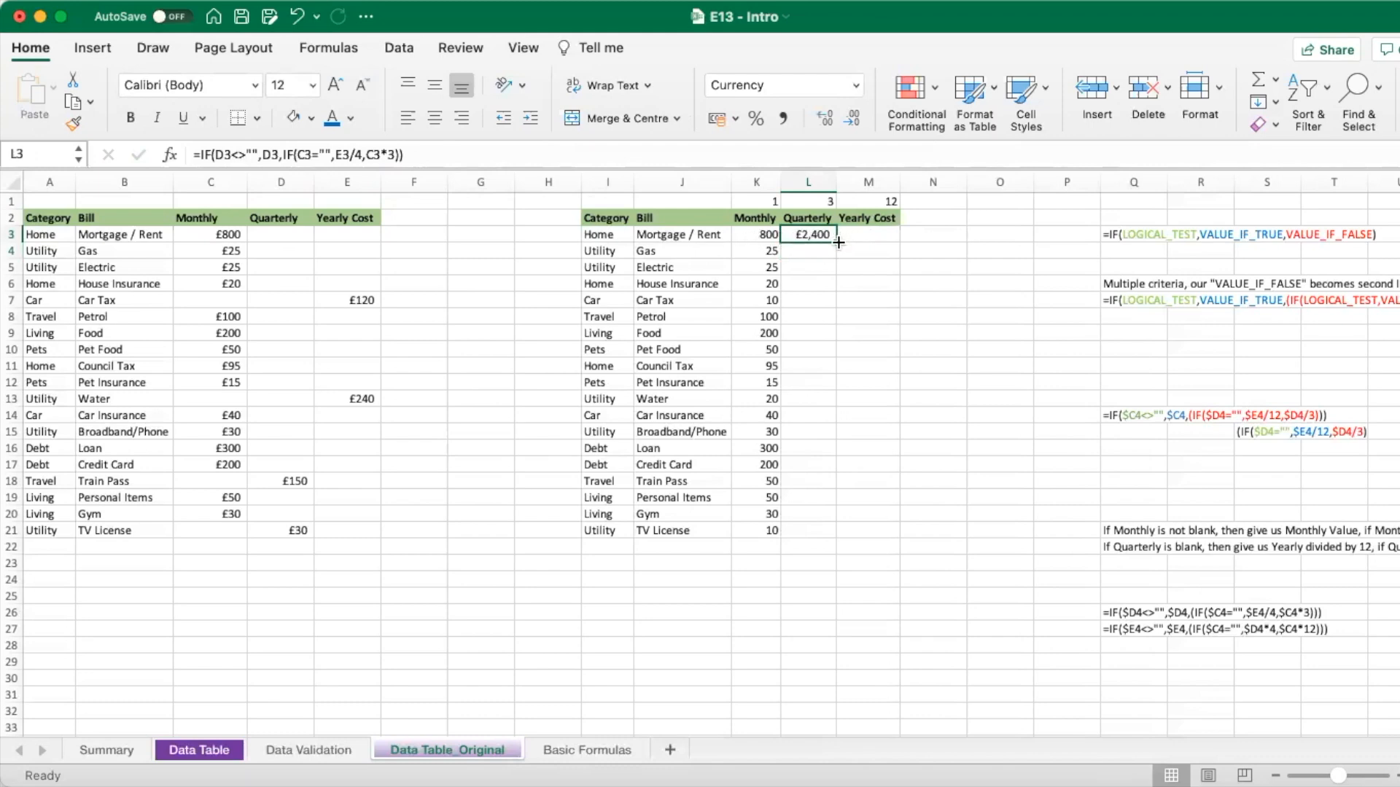
left_click_drag(838, 243, 836, 533)
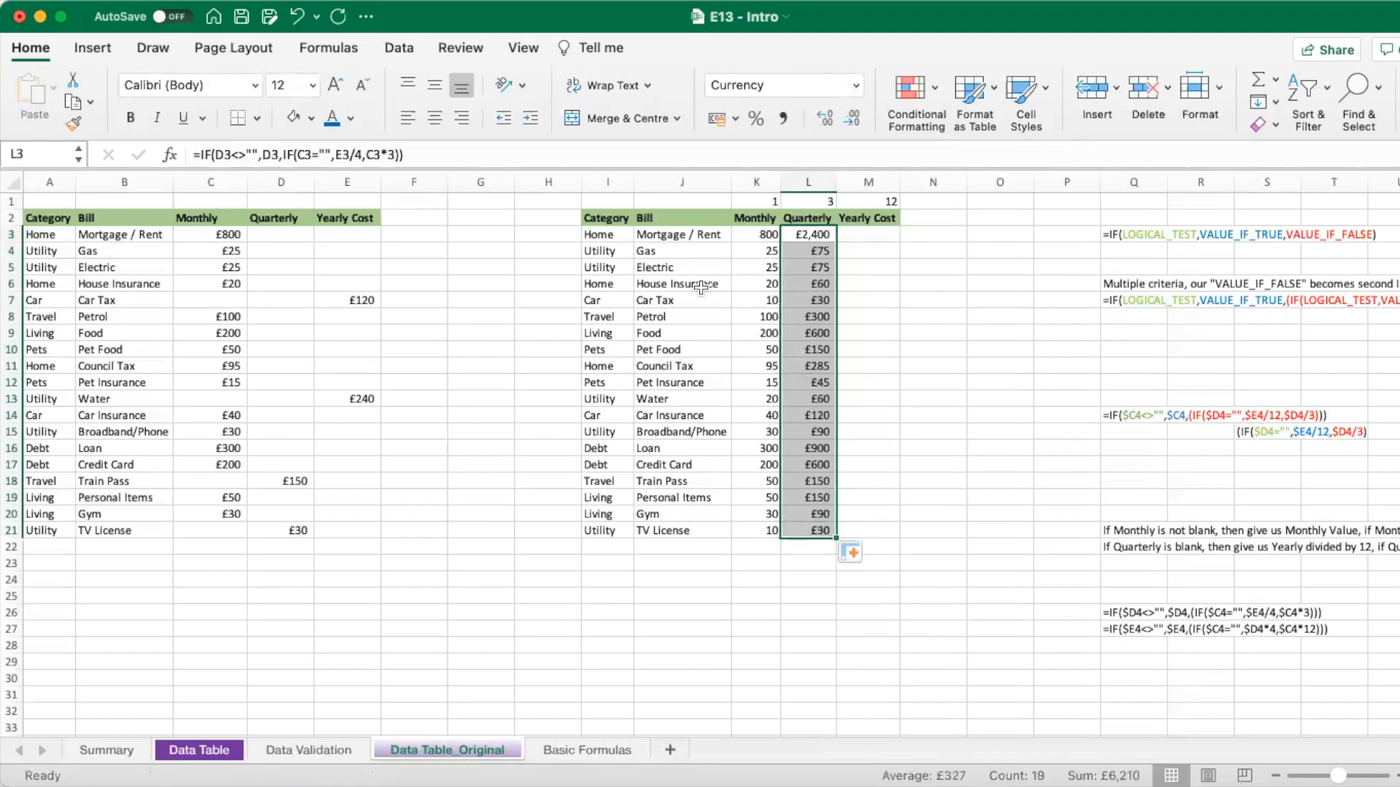
left_click(218, 300)
left_click(280, 300)
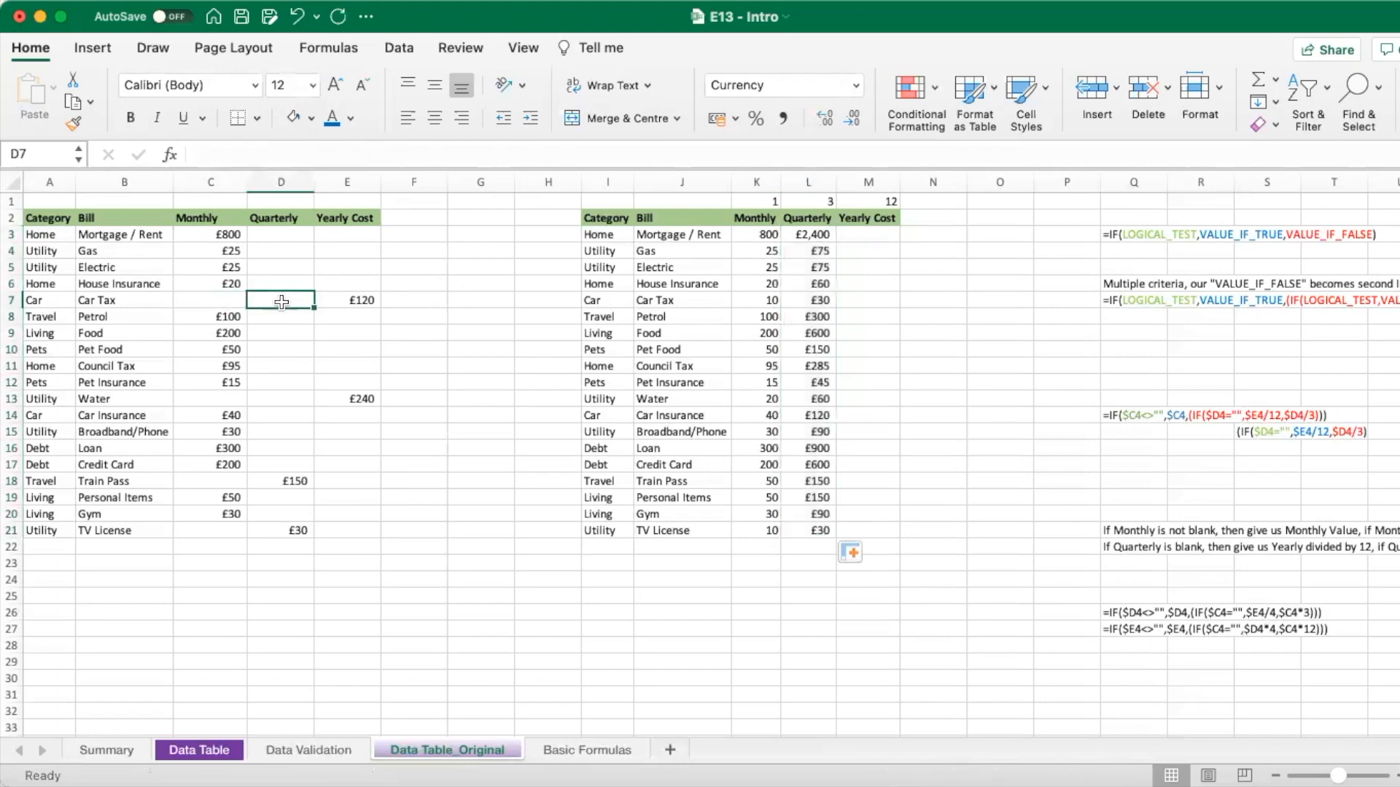
left_click(354, 300)
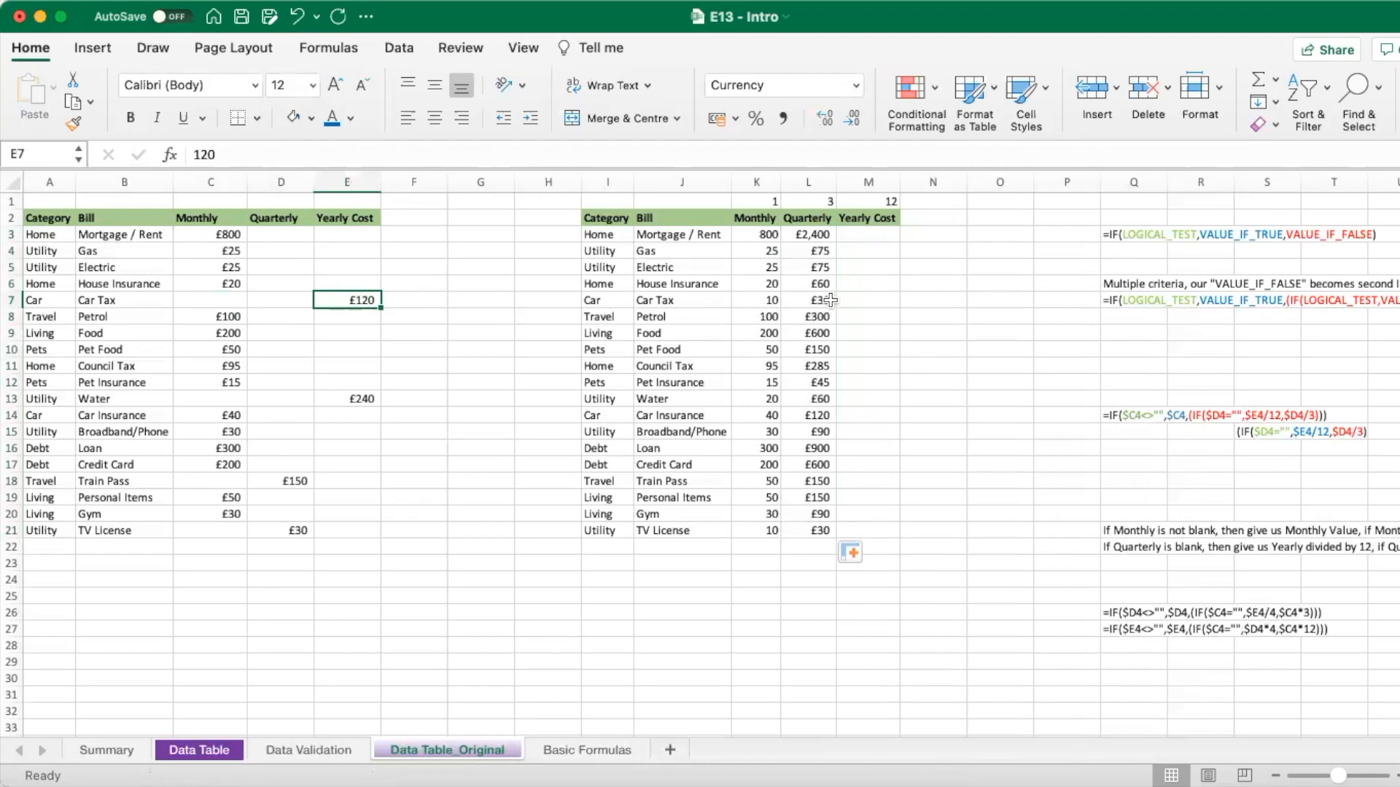
left_click(854, 232)
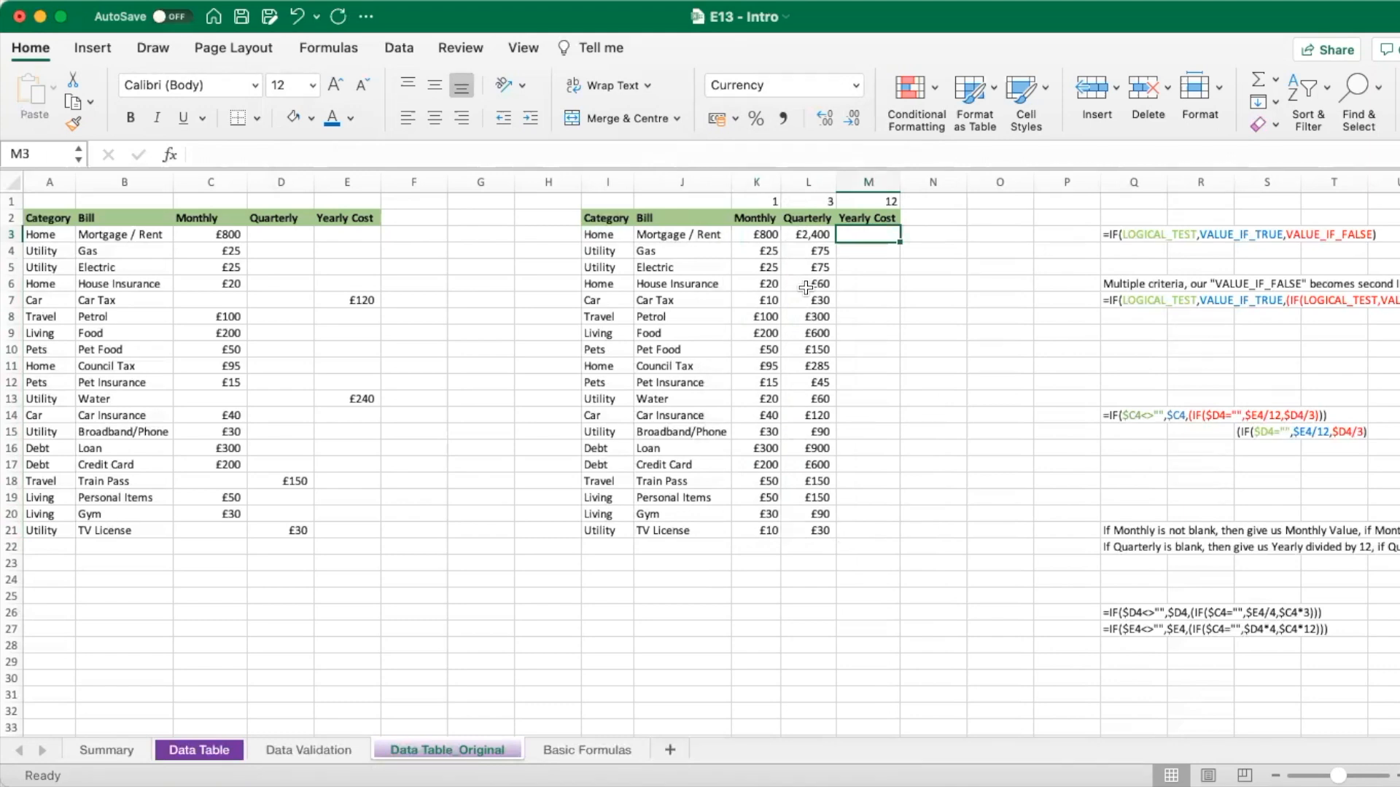
- Start M3's Yearly formula as =IF(E3<>"",E3,IF( so a filled Yearly Cost is kept
type("=")
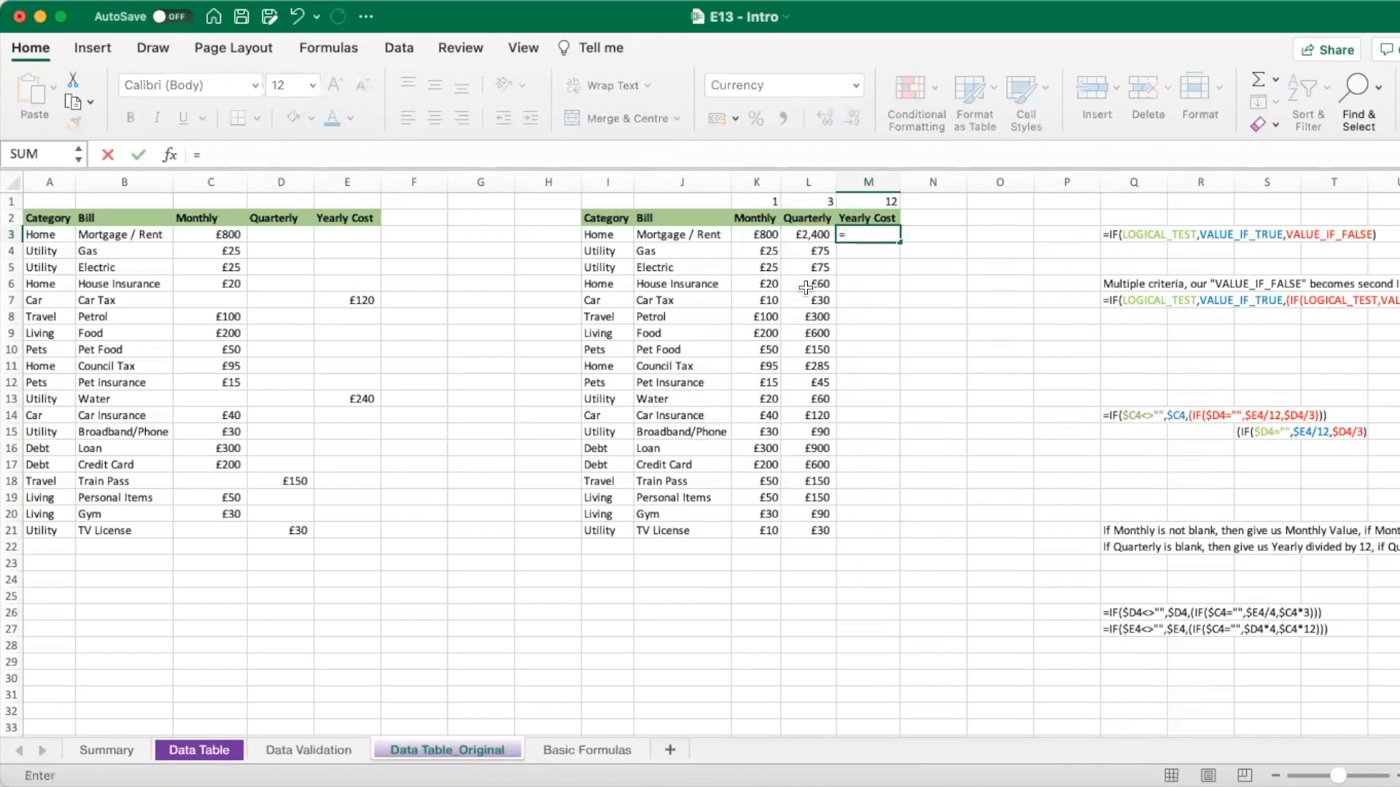
type("IF(")
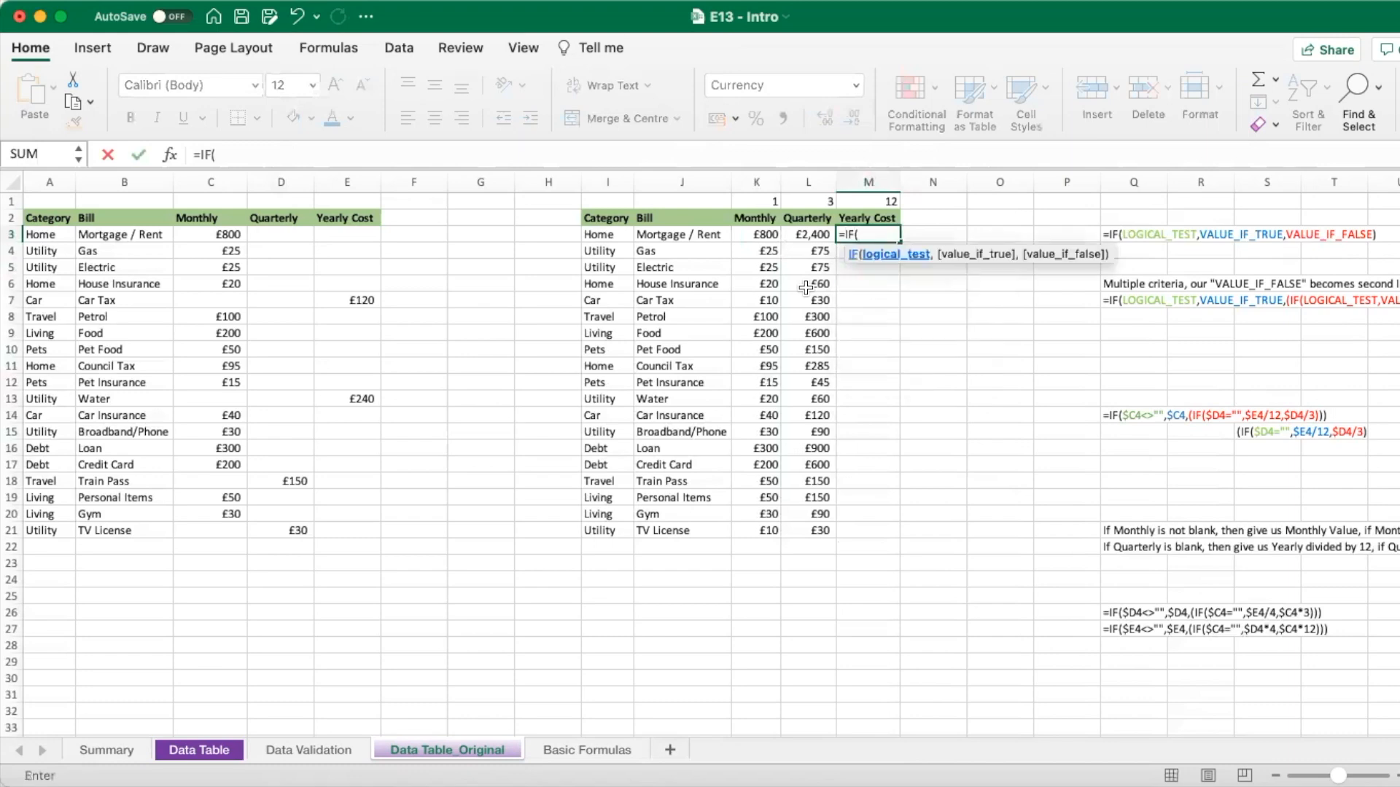
left_click(363, 235)
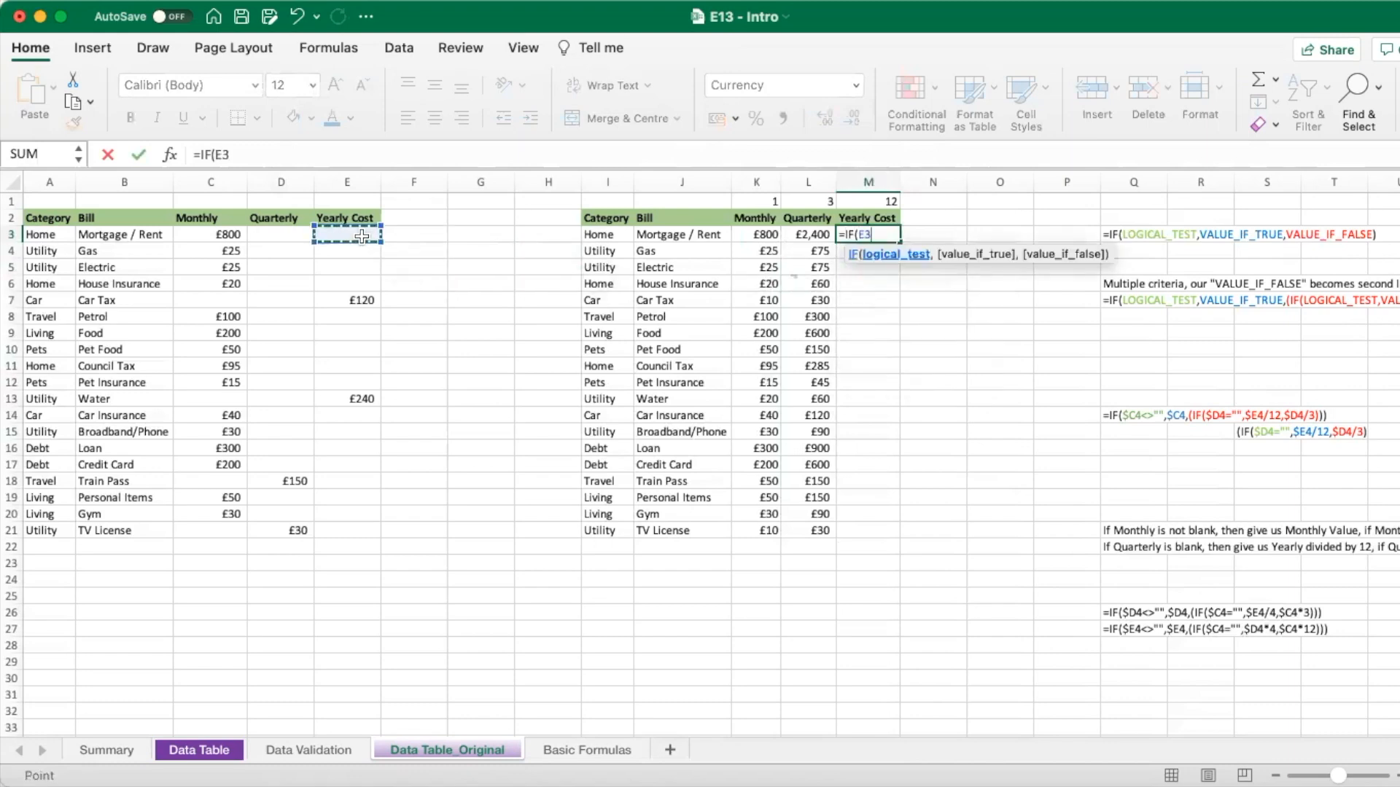
type("<>\"\",")
left_click(344, 233)
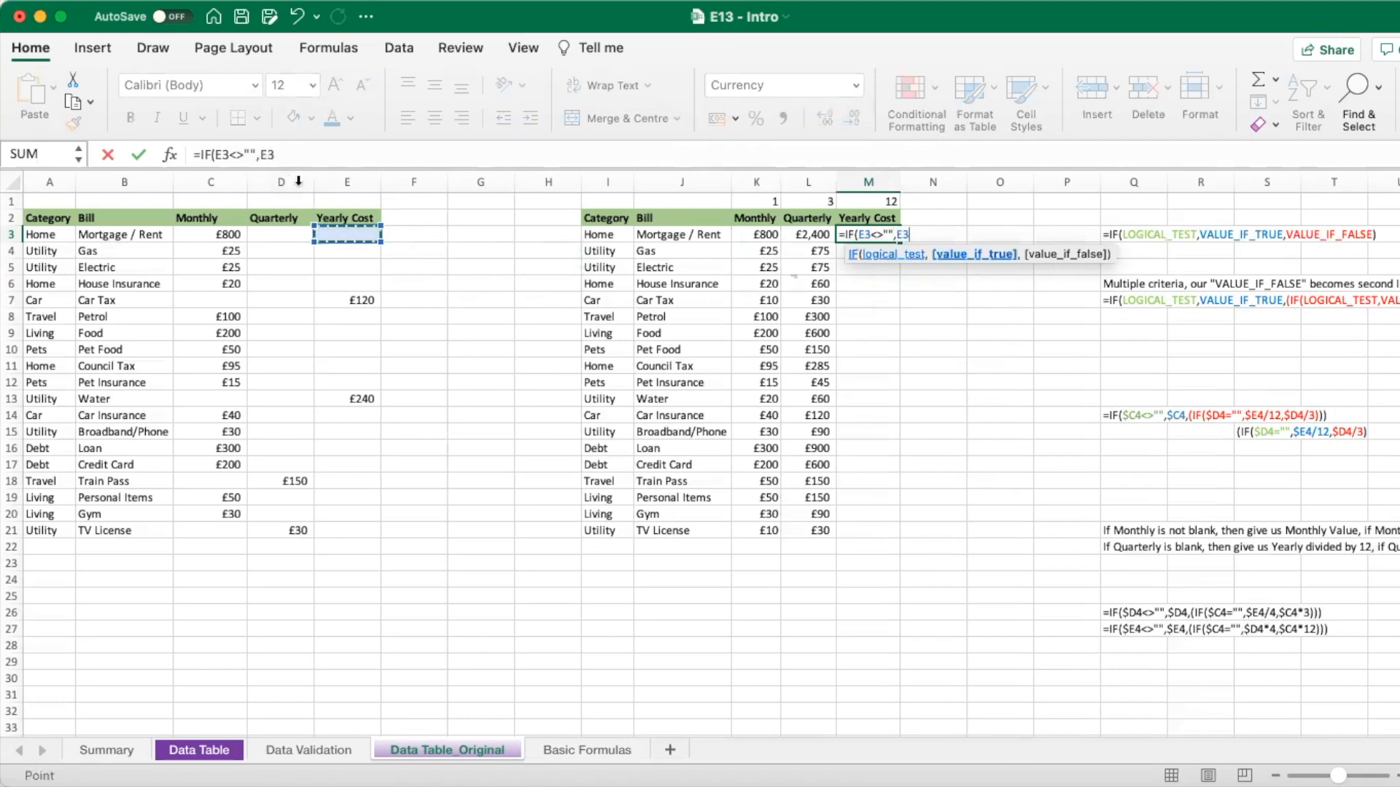
type(",")
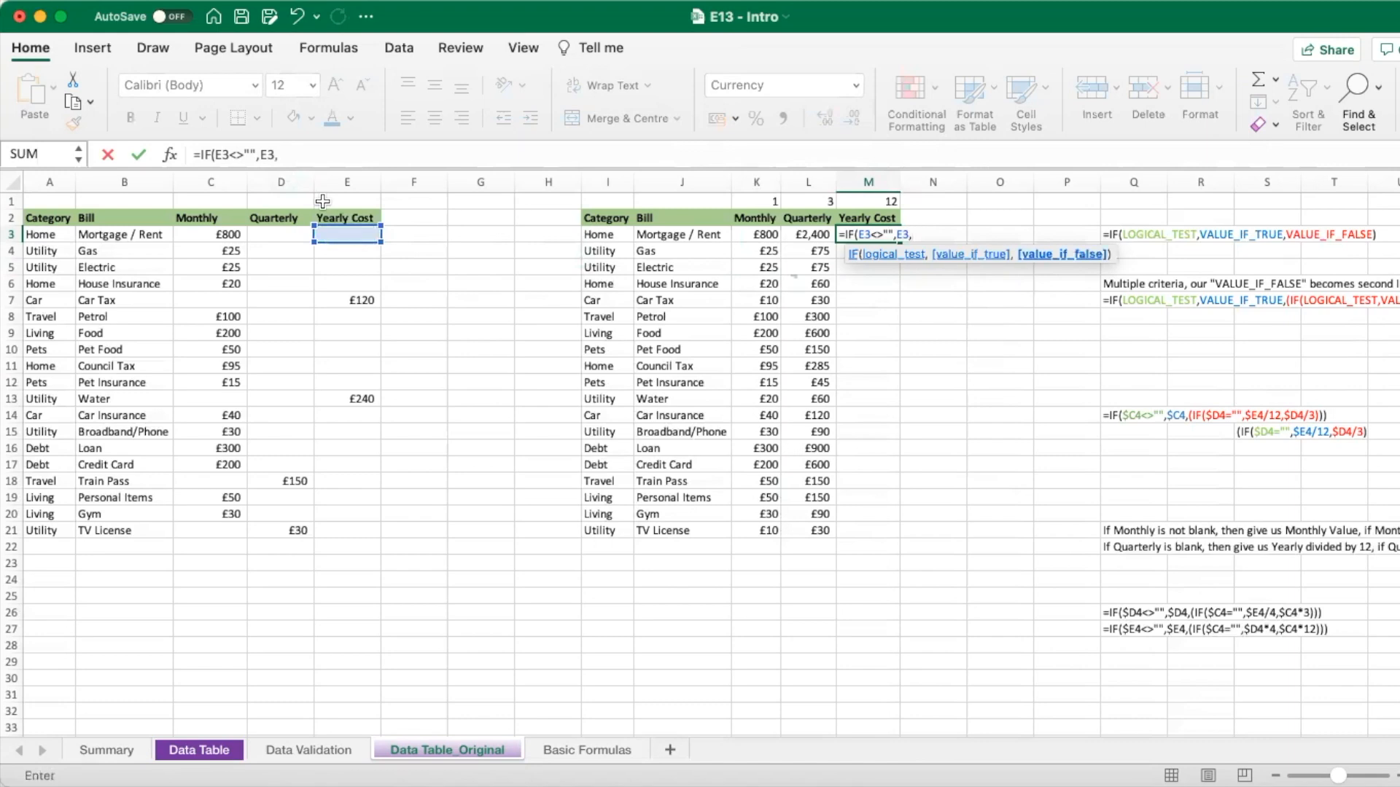
type("IF(")
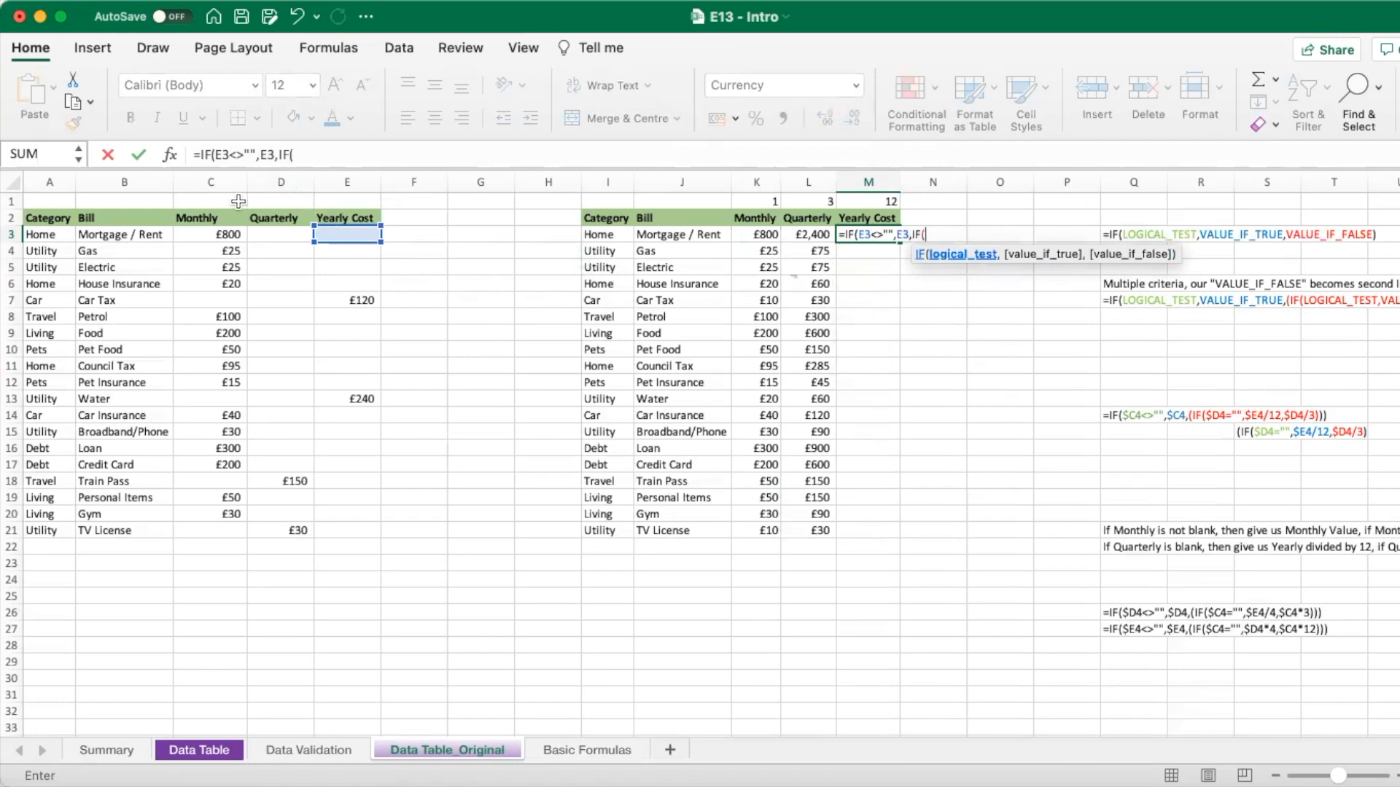
- Complete the inner IF(C3="",D3*4,C3*12), giving £9,600 for Mortgage / Rent
left_click(212, 234)
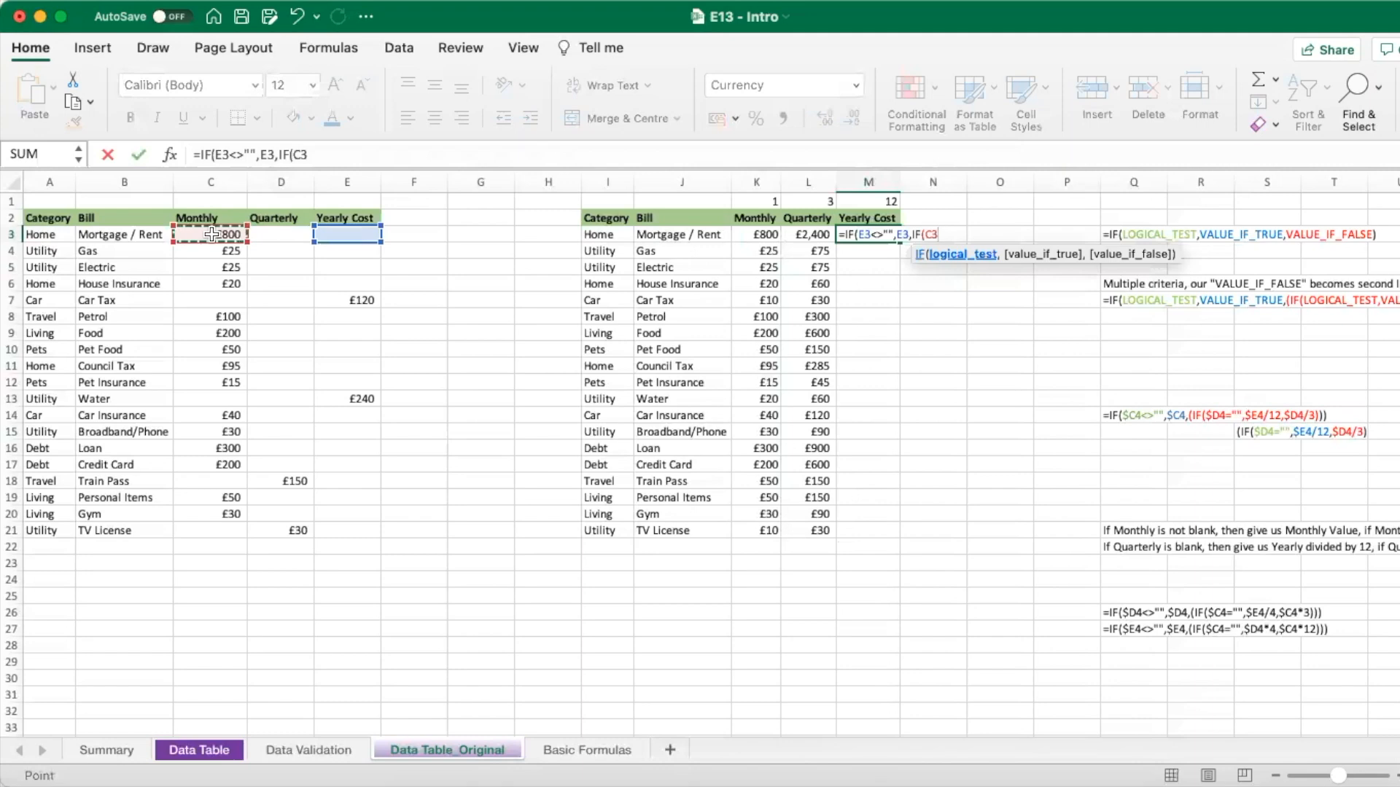
type("=\"\",")
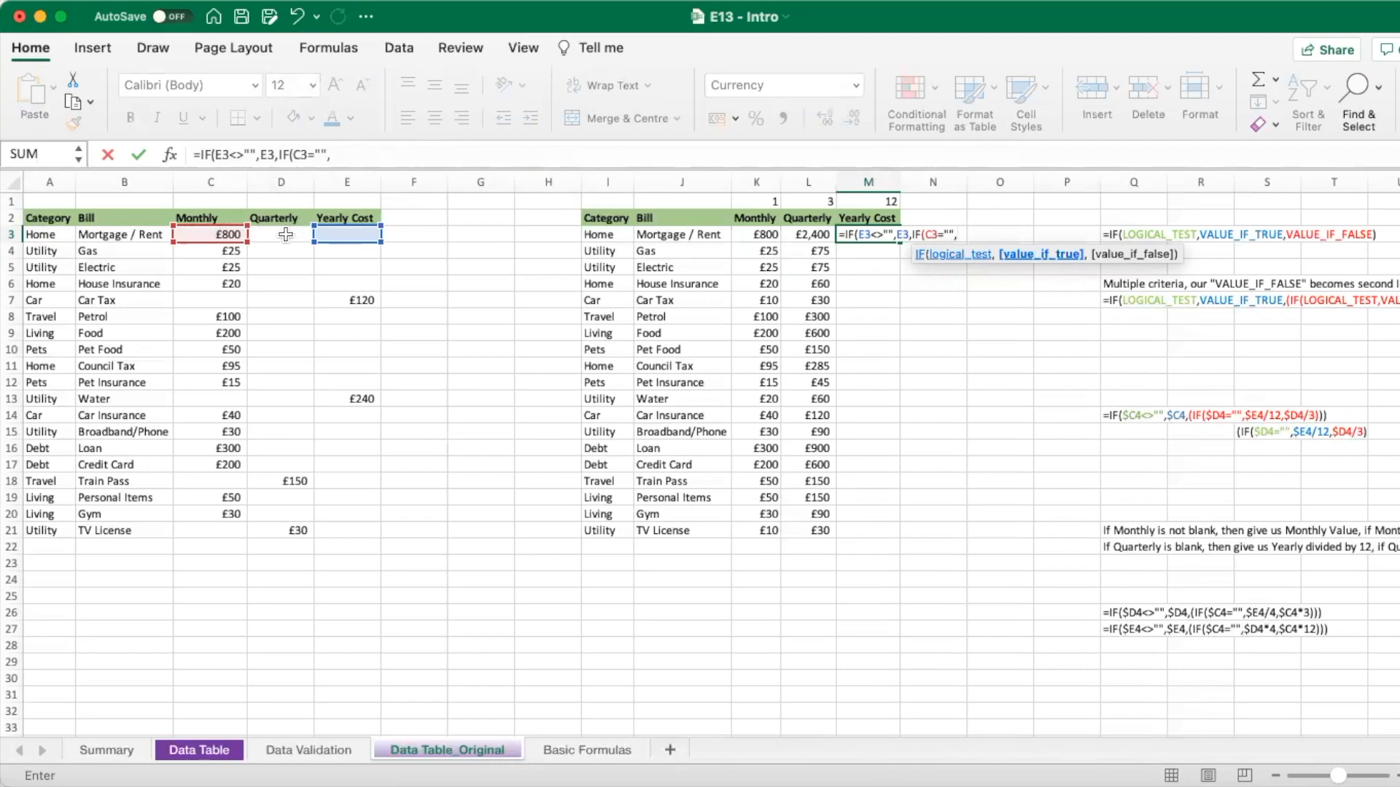
left_click(285, 234)
type("*4")
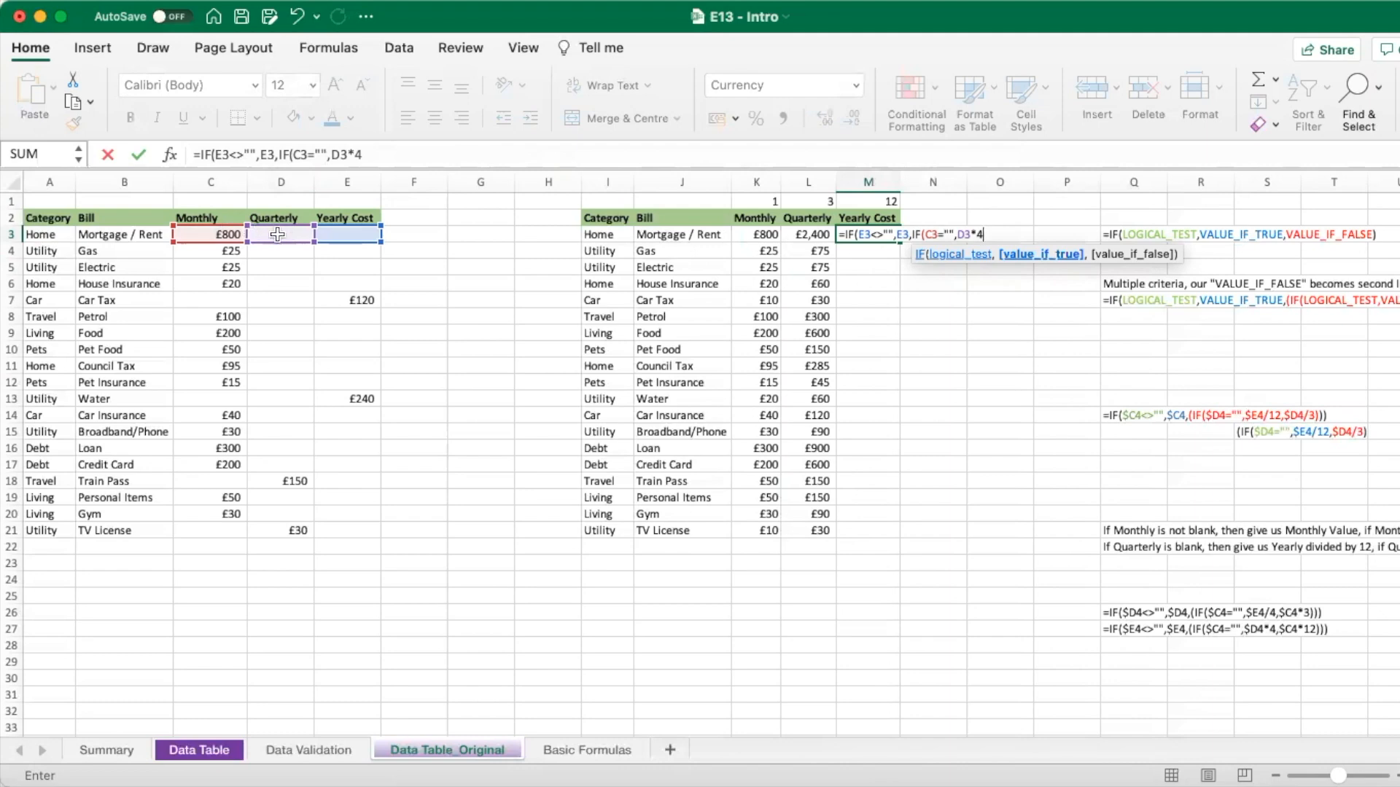
type(",")
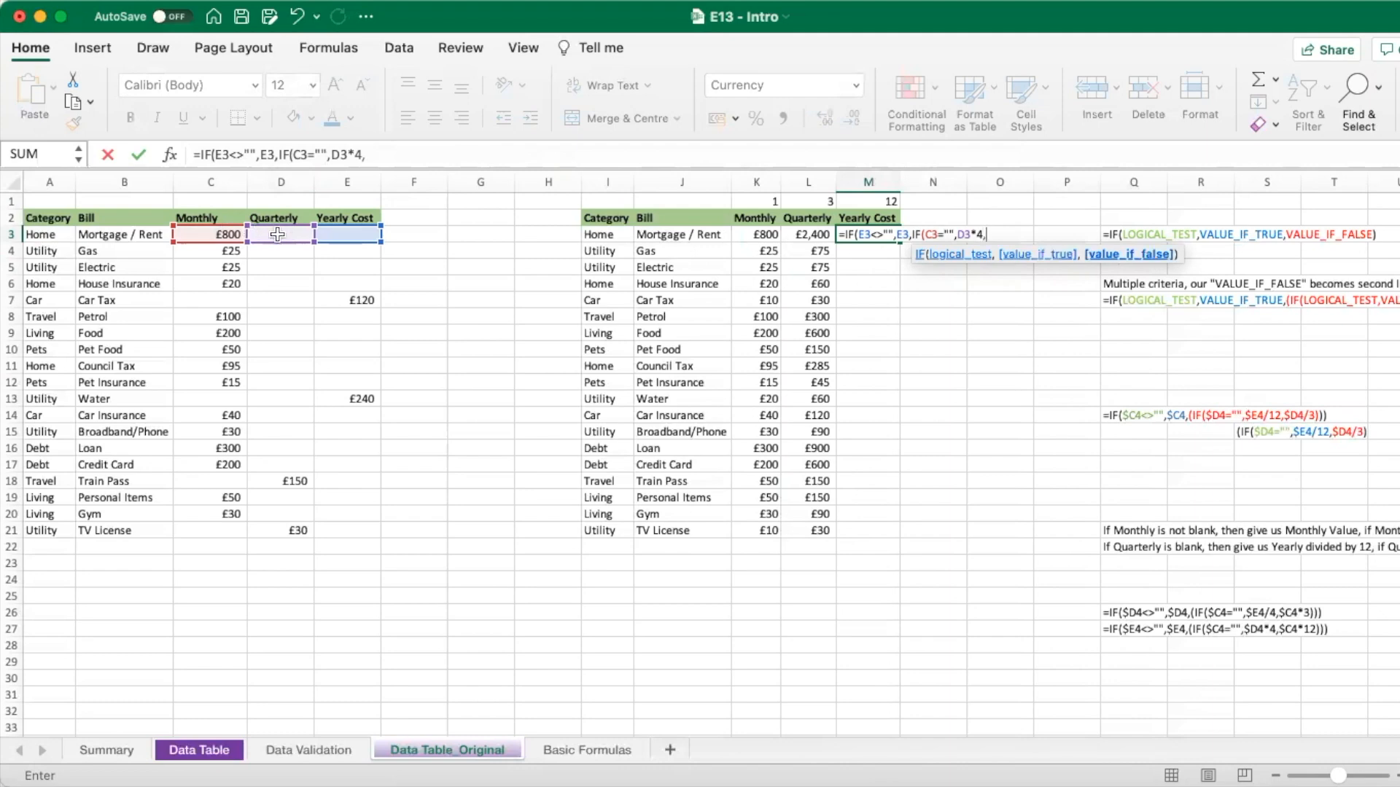
left_click(216, 232)
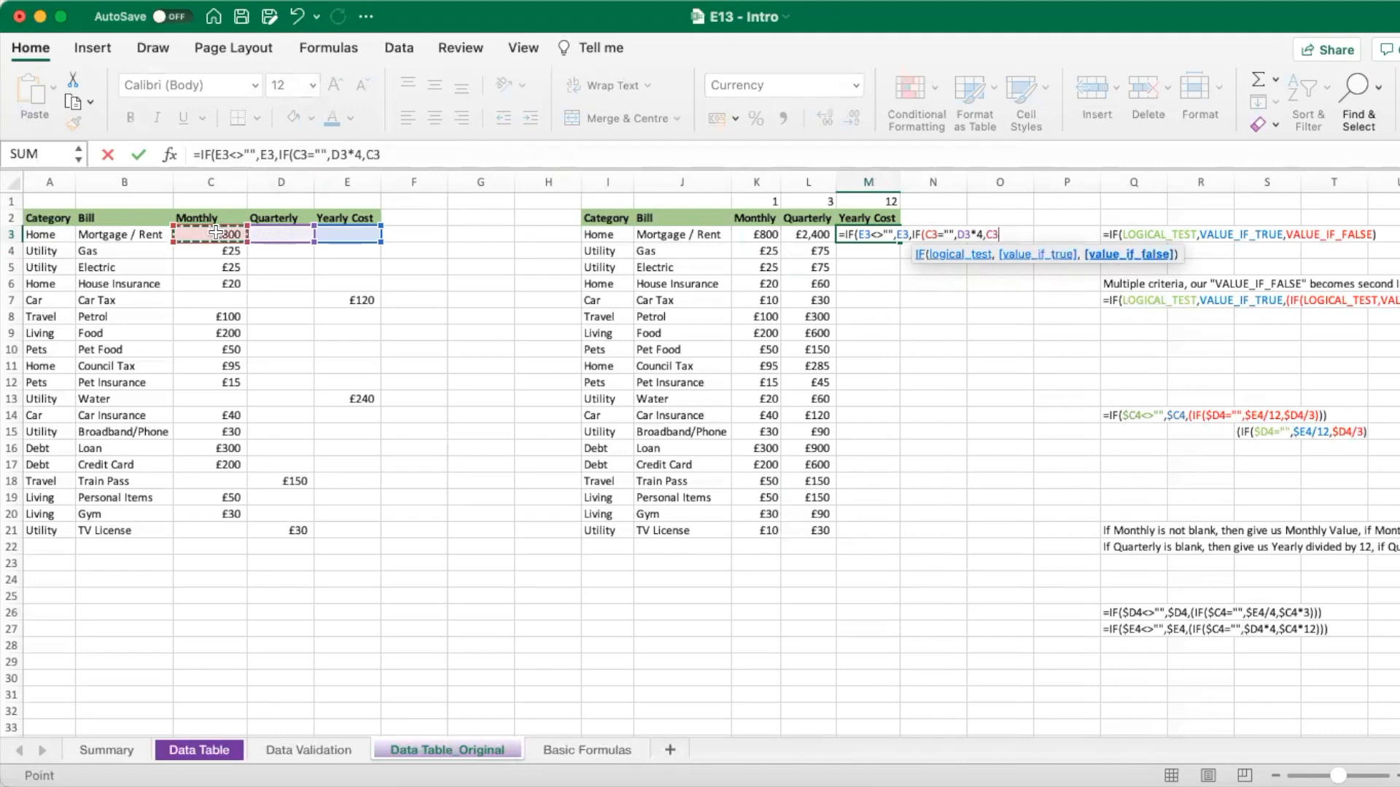
type("*12)")
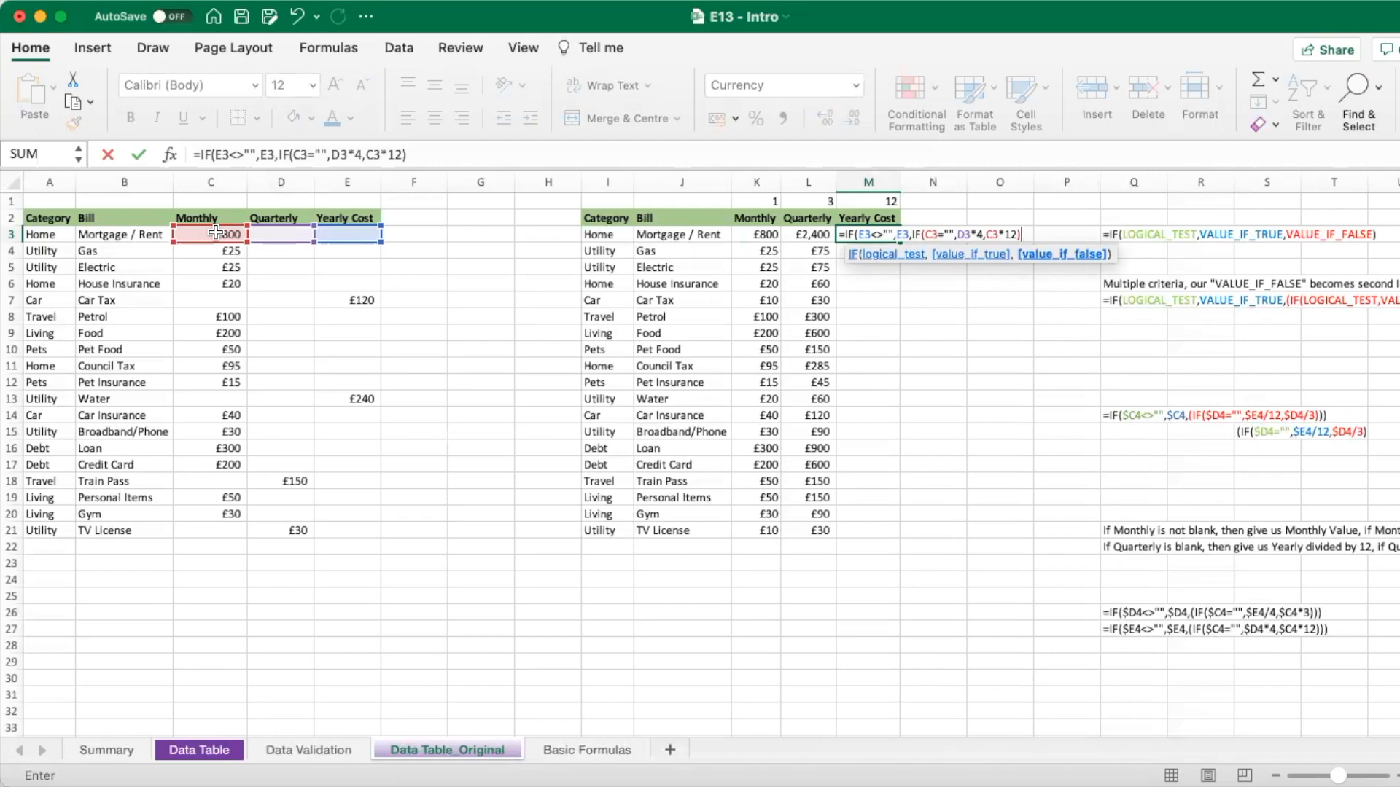
type(")")
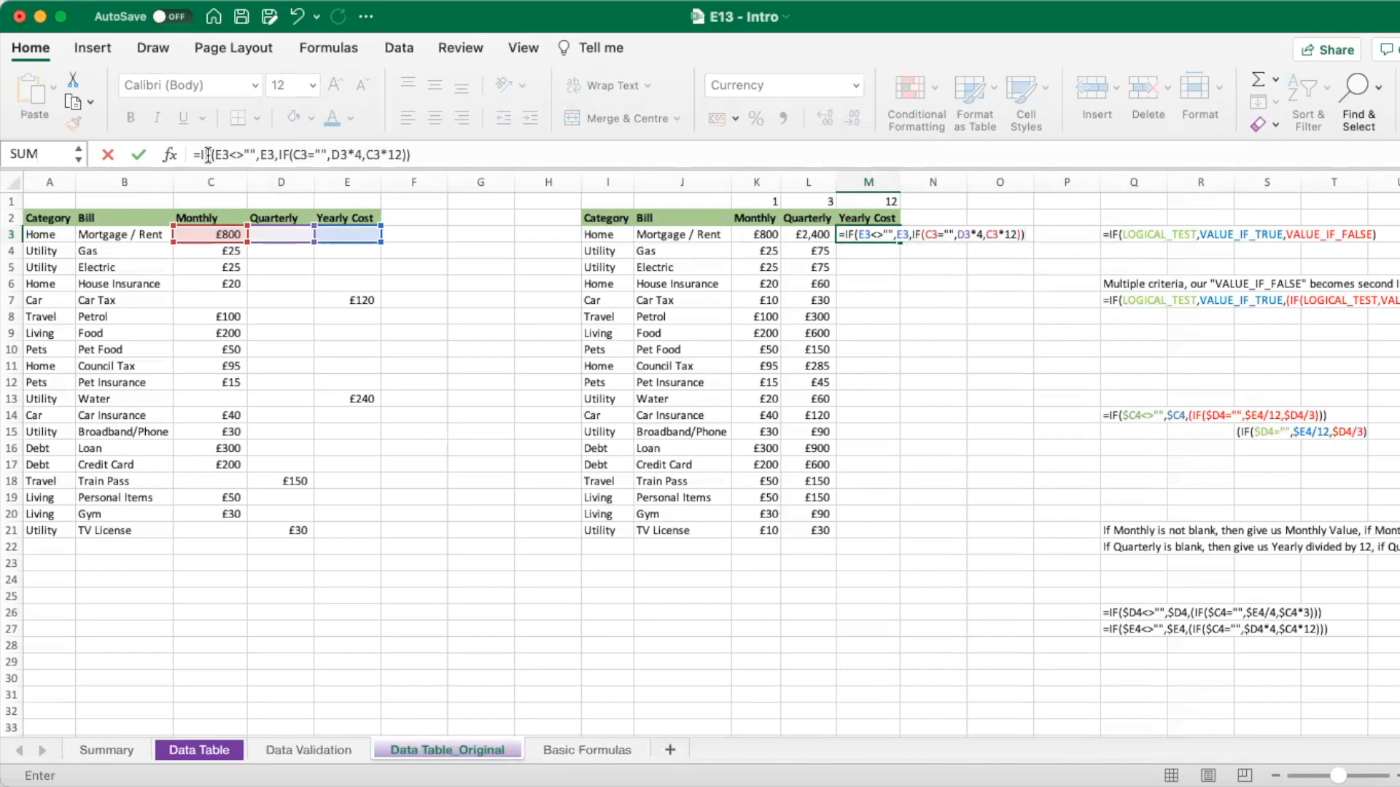
key("Return")
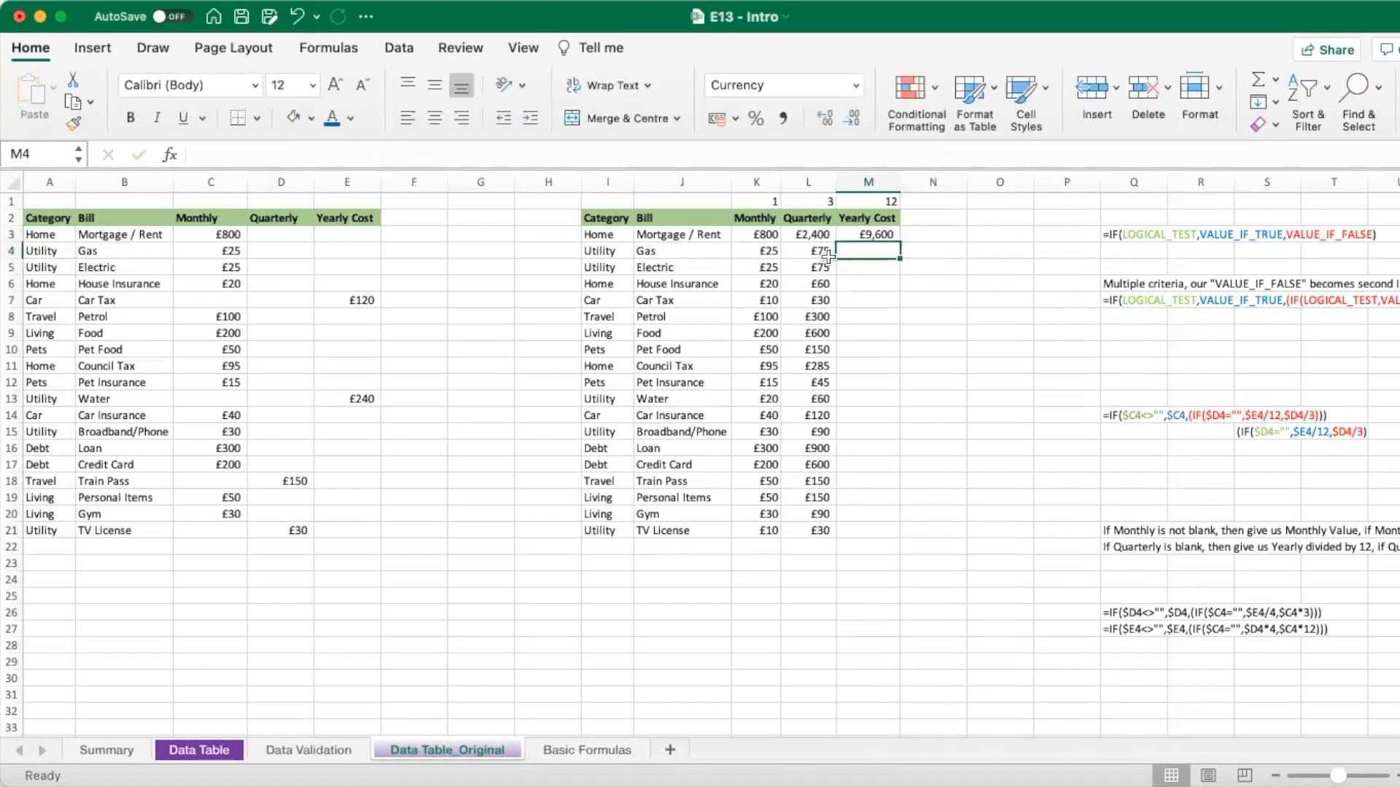
- Fill the Yearly Cost formula from M3 down to M21, e.g. Gas £300, Loan £3,600
left_click(865, 237)
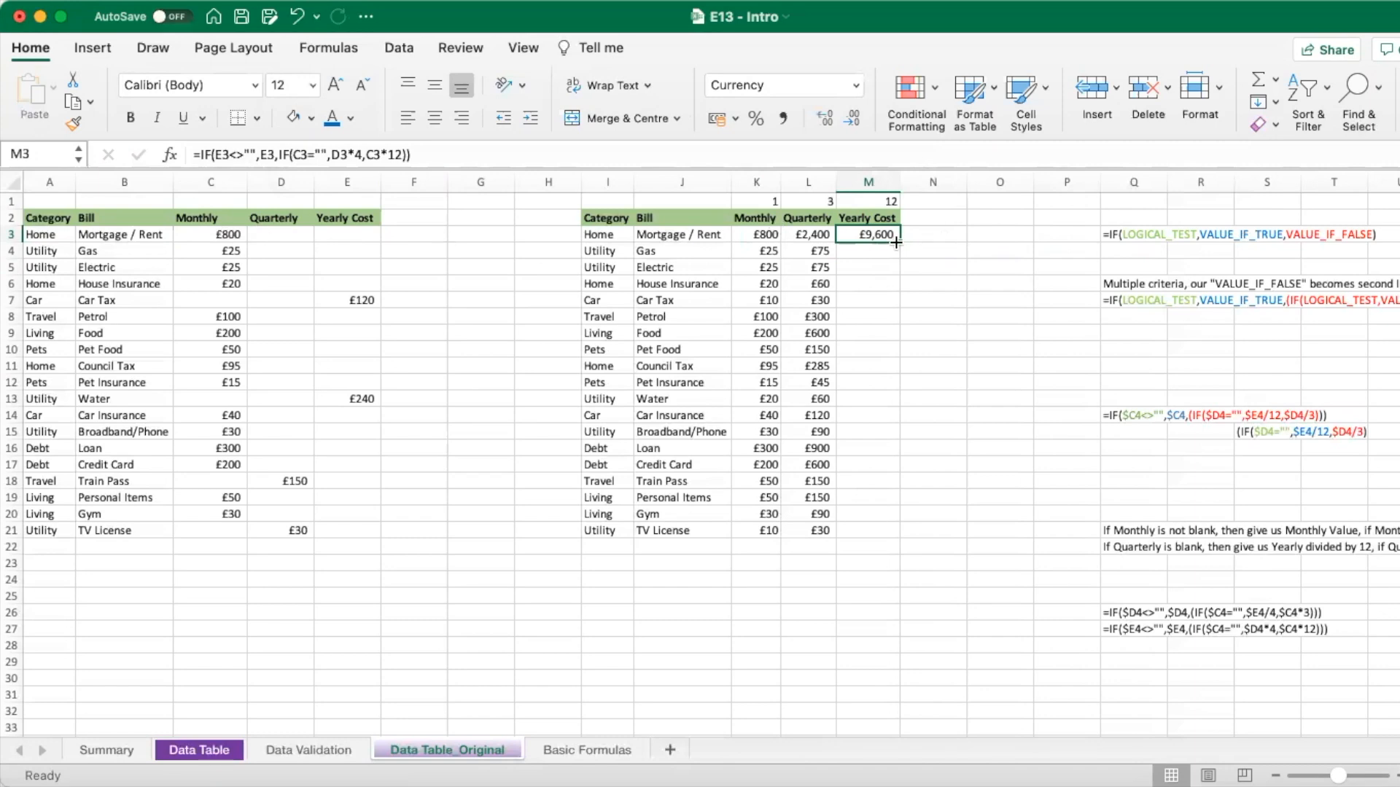
left_click_drag(902, 245, 909, 540)
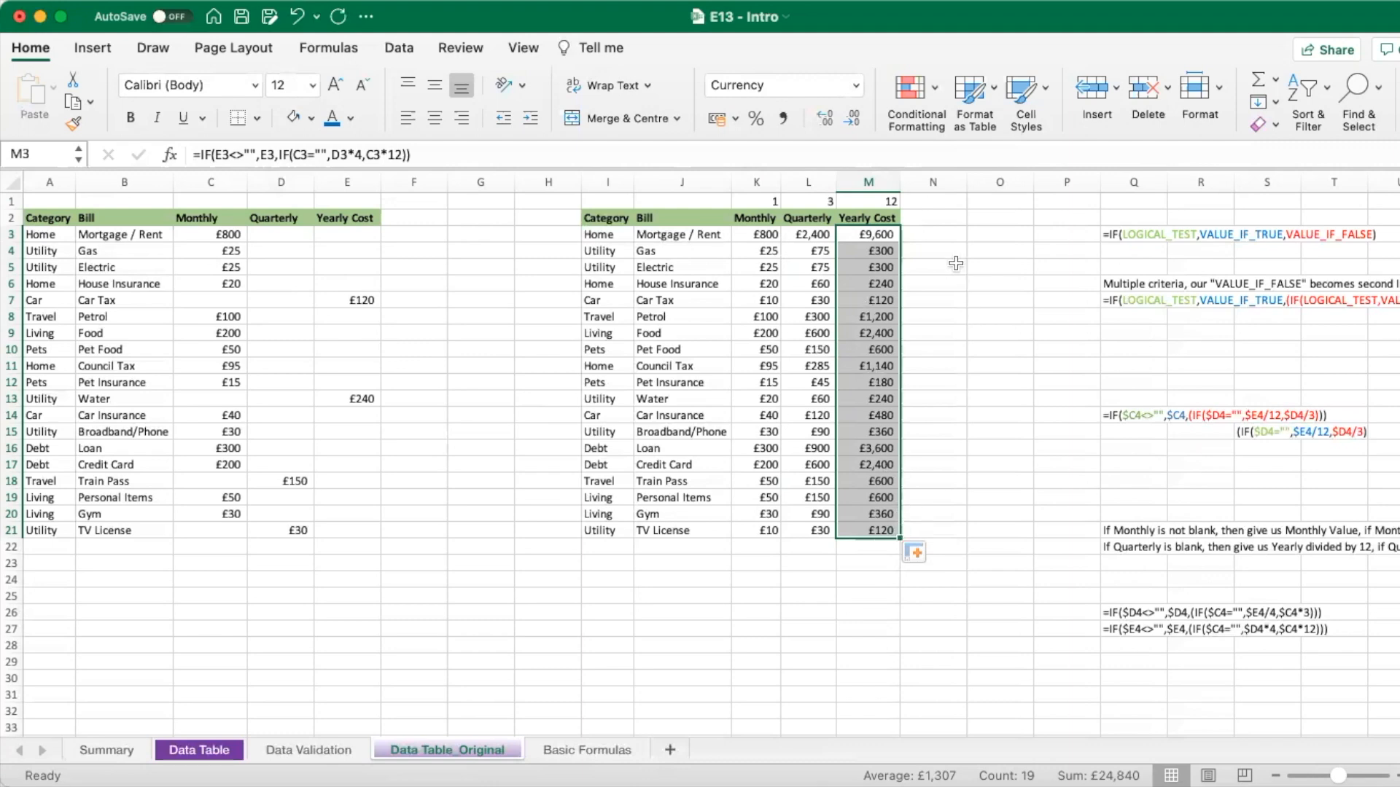
left_click(940, 237)
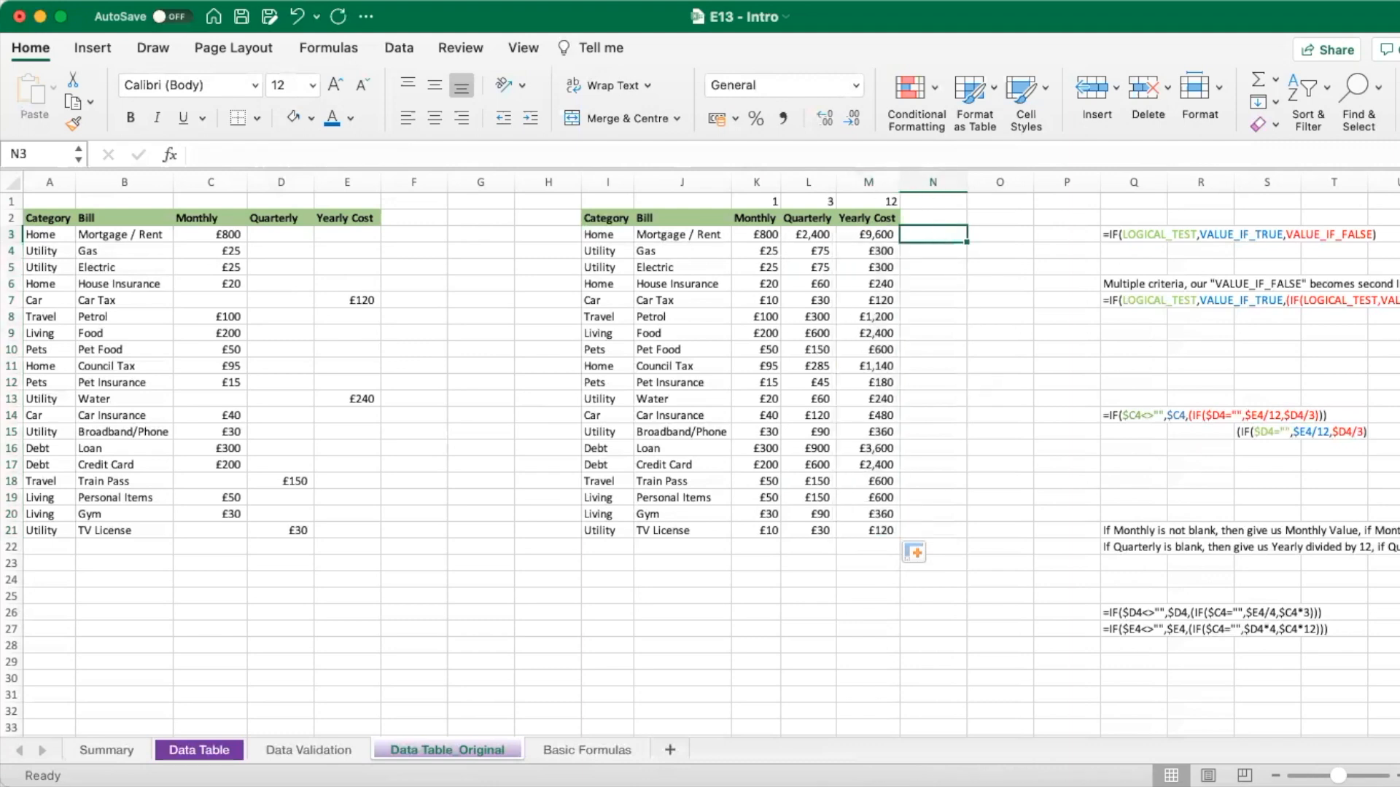
key("ctrl+End")
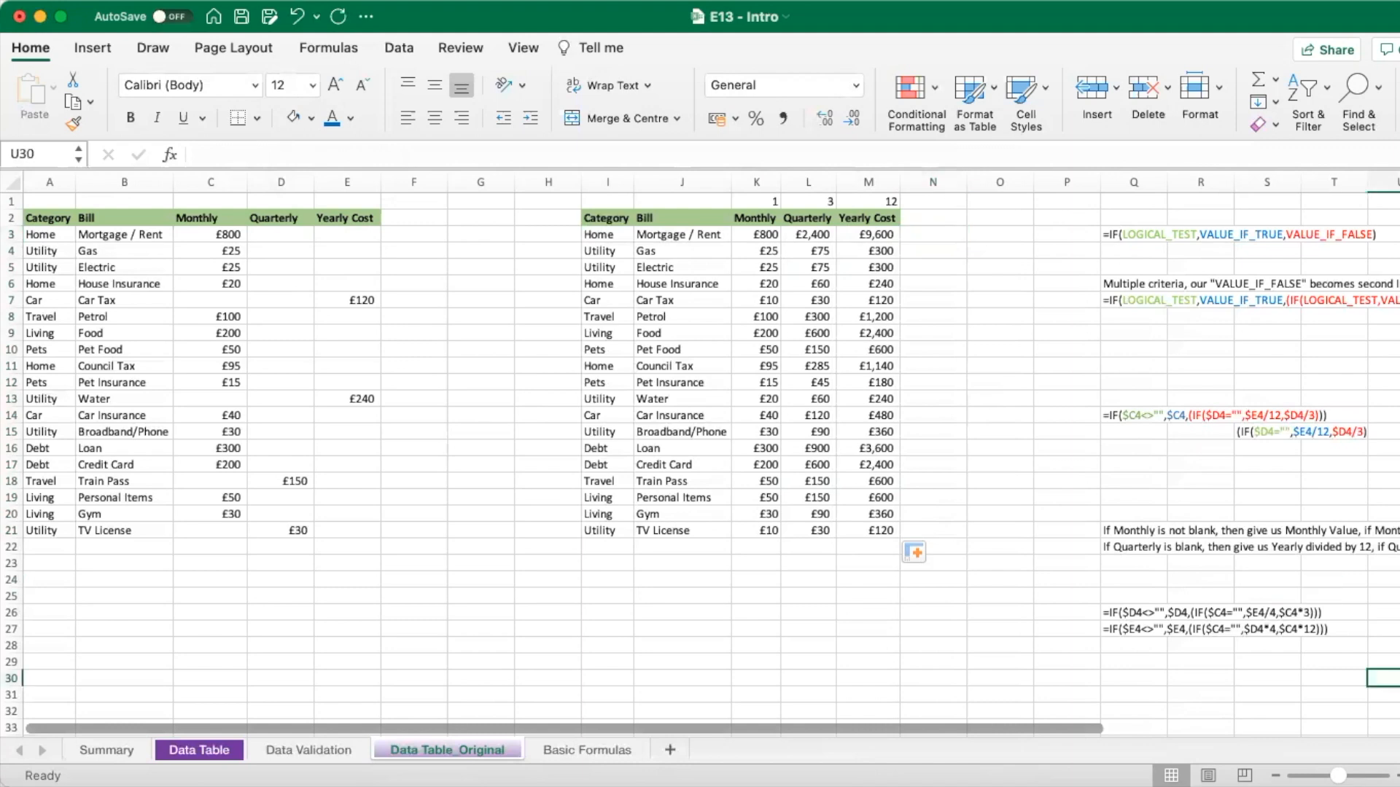
left_click_drag(1066, 725, 1292, 716)
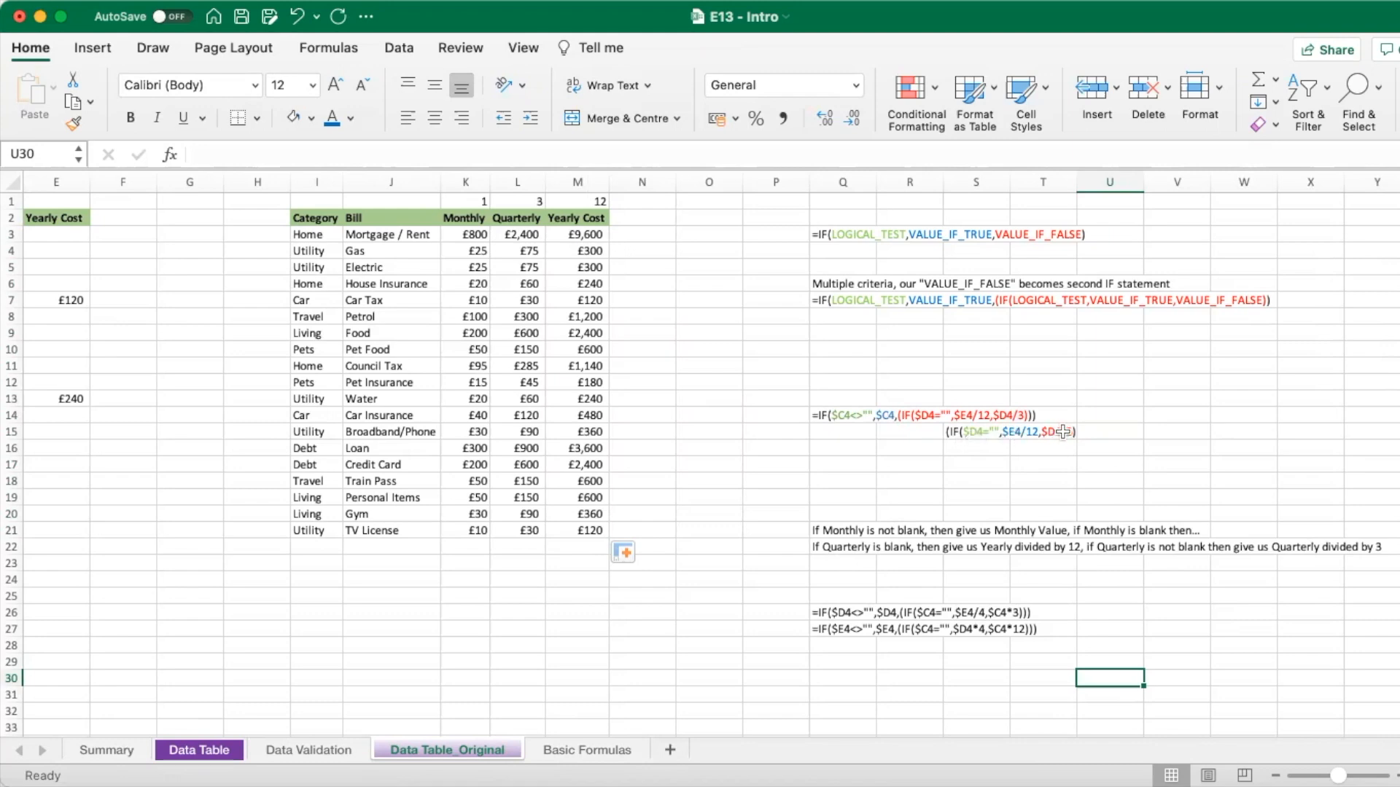
left_click(847, 515)
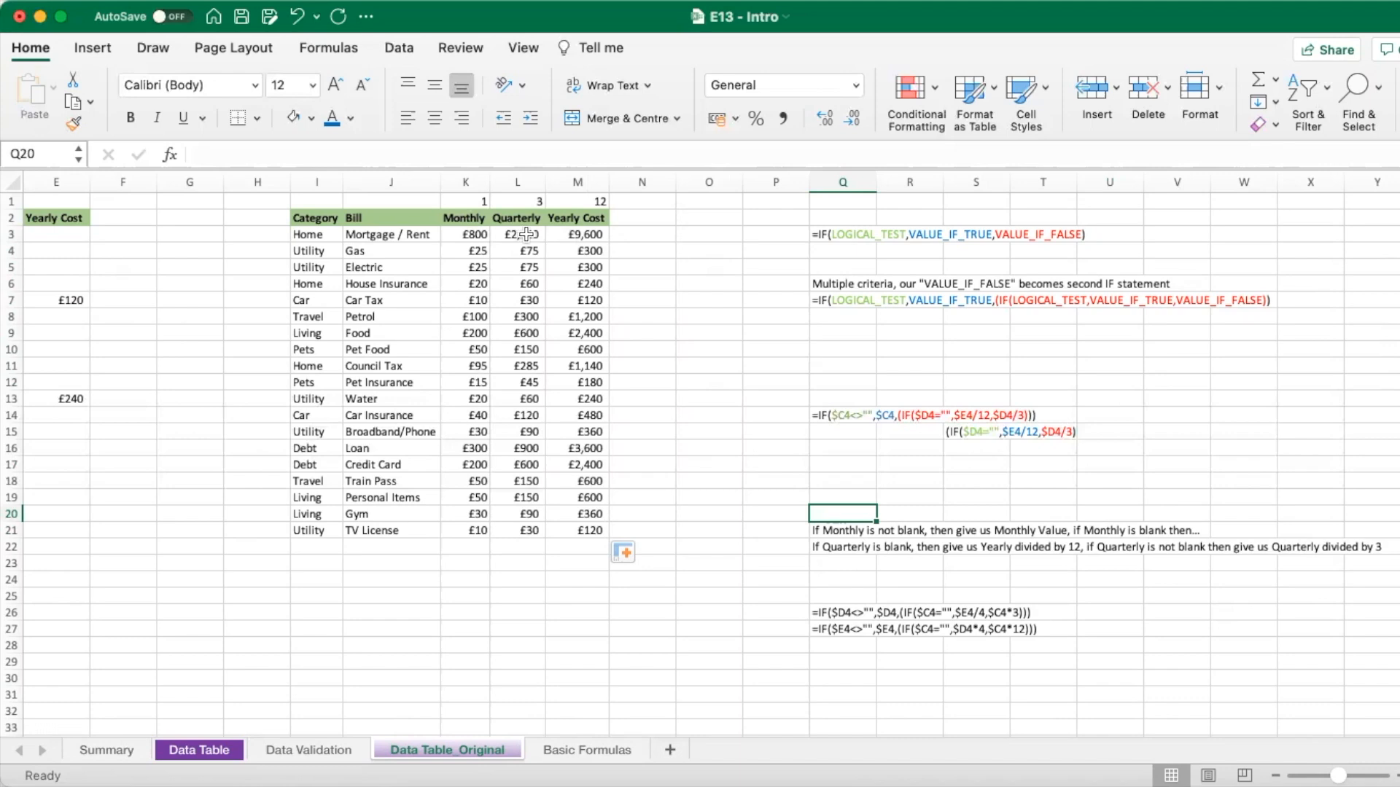
left_click(232, 256)
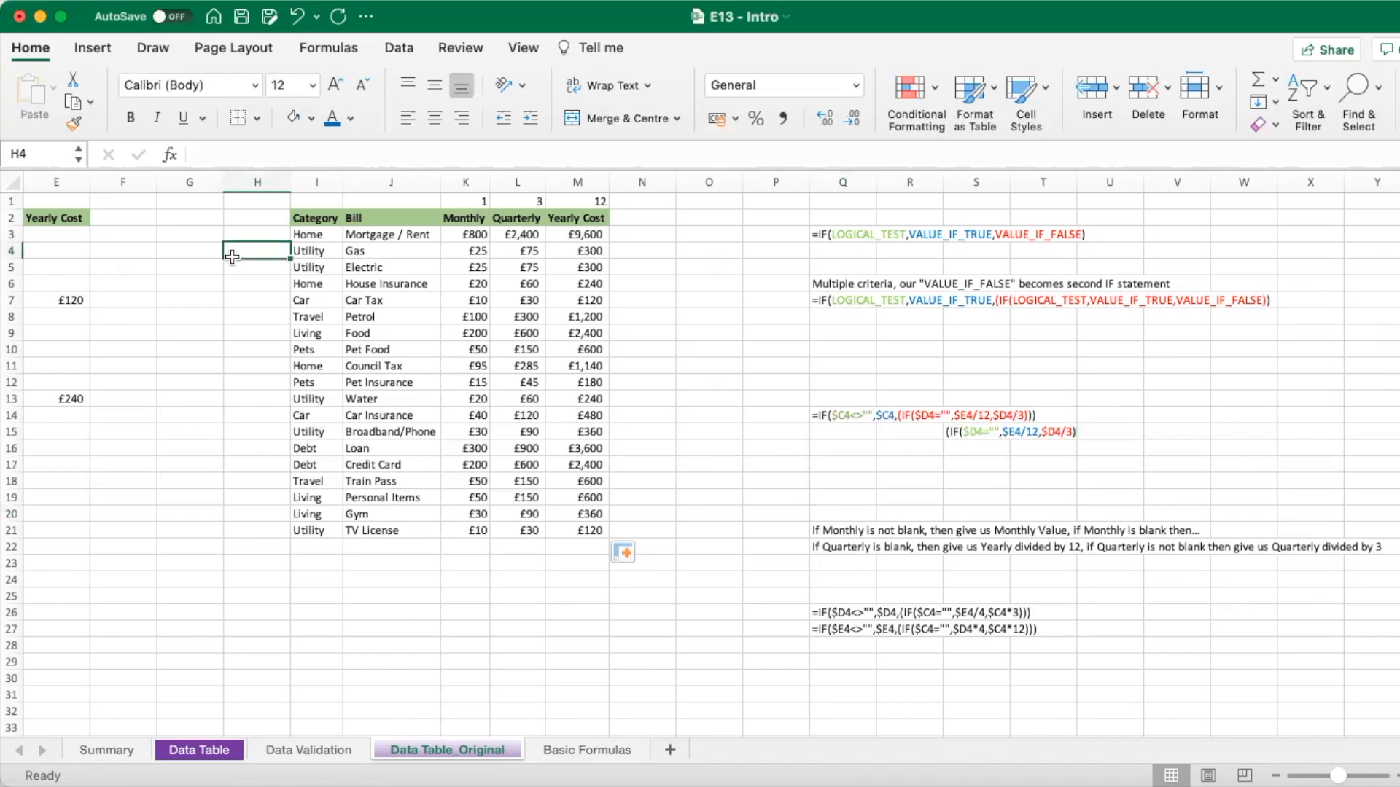